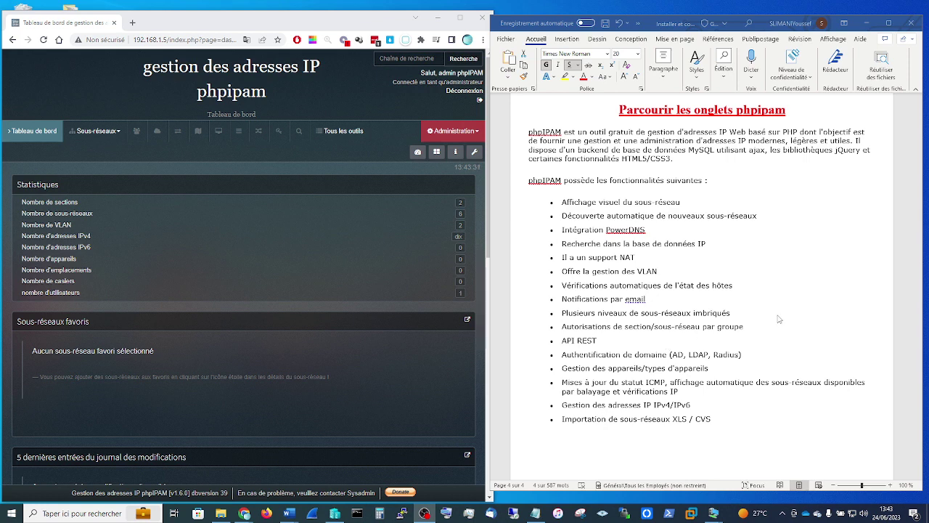
Step: Scroll up and down through the page to review its content
{"action": "scroll", "coordinate": [778, 318], "scroll_direction": "up", "scroll_amount": 10}
{"action": "scroll", "coordinate": [777, 318], "scroll_direction": "up", "scroll_amount": 6}
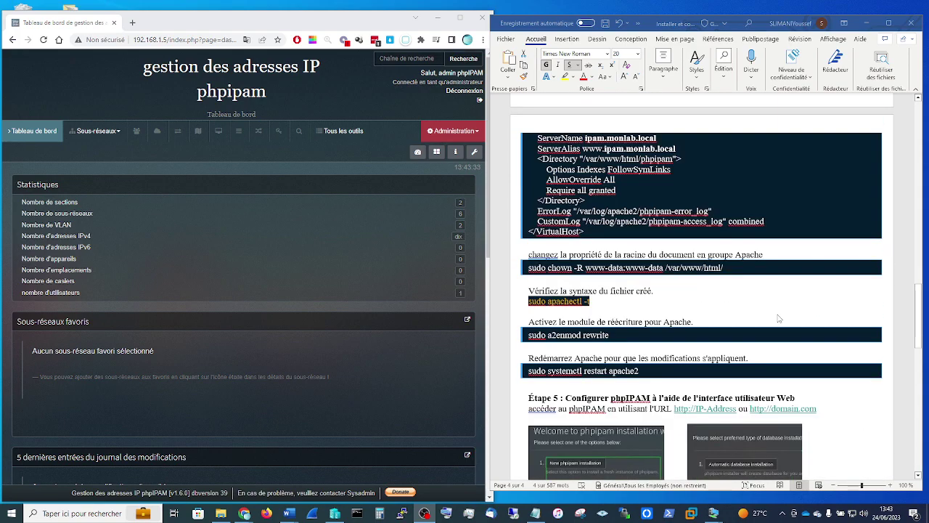
{"action": "scroll", "coordinate": [776, 318], "scroll_direction": "up", "scroll_amount": 5}
{"action": "scroll", "coordinate": [776, 318], "scroll_direction": "up", "scroll_amount": 5}
{"action": "scroll", "coordinate": [777, 318], "scroll_direction": "up", "scroll_amount": 5}
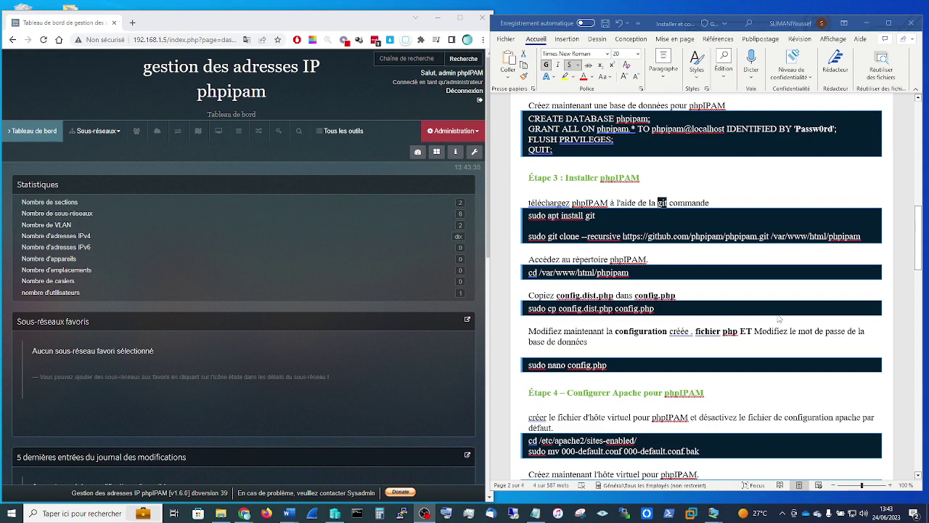
{"action": "scroll", "coordinate": [777, 318], "scroll_direction": "up", "scroll_amount": 5}
{"action": "scroll", "coordinate": [776, 318], "scroll_direction": "up", "scroll_amount": 5}
{"action": "scroll", "coordinate": [777, 317], "scroll_direction": "down", "scroll_amount": 5}
{"action": "scroll", "coordinate": [778, 318], "scroll_direction": "down", "scroll_amount": 5}
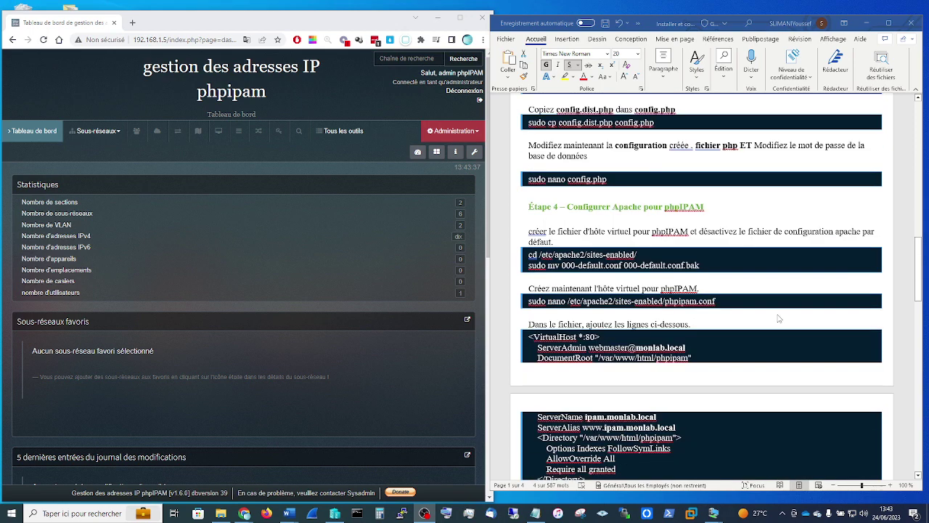
{"action": "scroll", "coordinate": [778, 318], "scroll_direction": "down", "scroll_amount": 5}
{"action": "scroll", "coordinate": [779, 318], "scroll_direction": "down", "scroll_amount": 5}
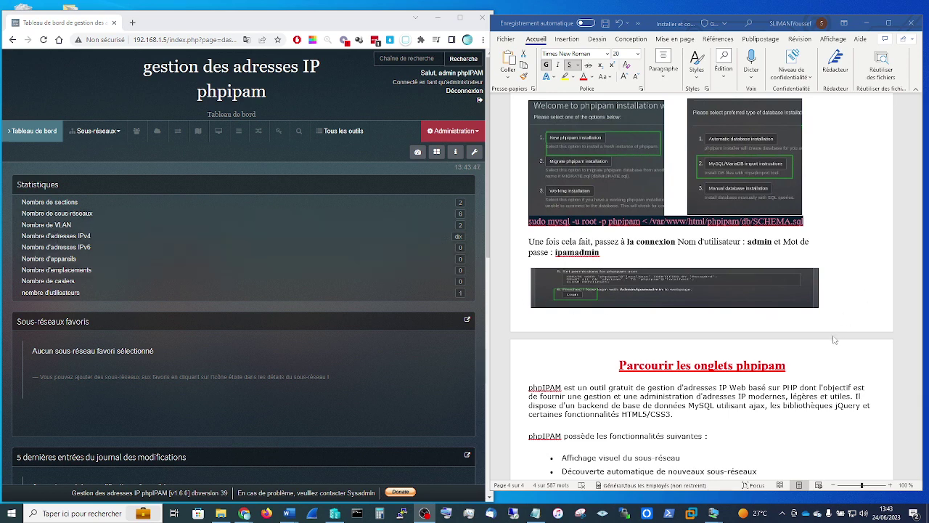
{"action": "scroll", "coordinate": [834, 339], "scroll_direction": "down", "scroll_amount": 1}
{"action": "scroll", "coordinate": [835, 340], "scroll_direction": "down", "scroll_amount": 3}
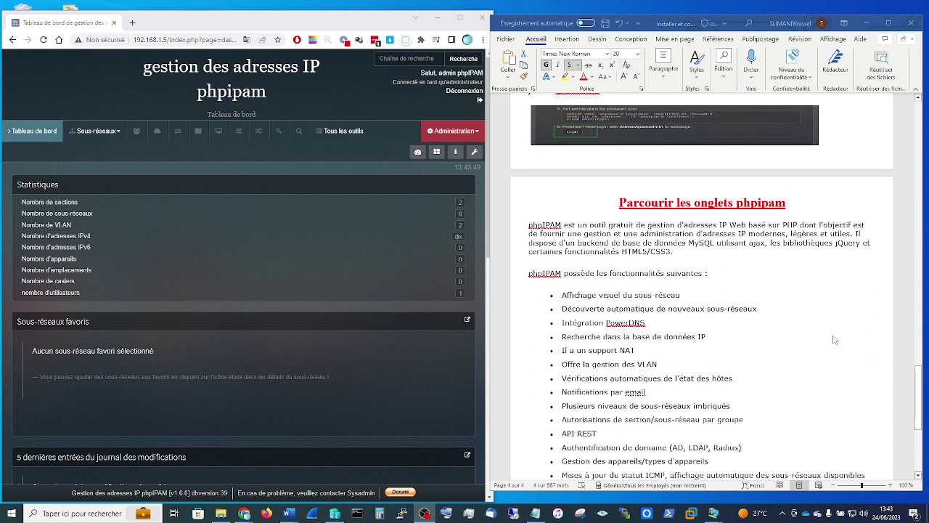
{"action": "scroll", "coordinate": [835, 340], "scroll_direction": "down", "scroll_amount": 1}
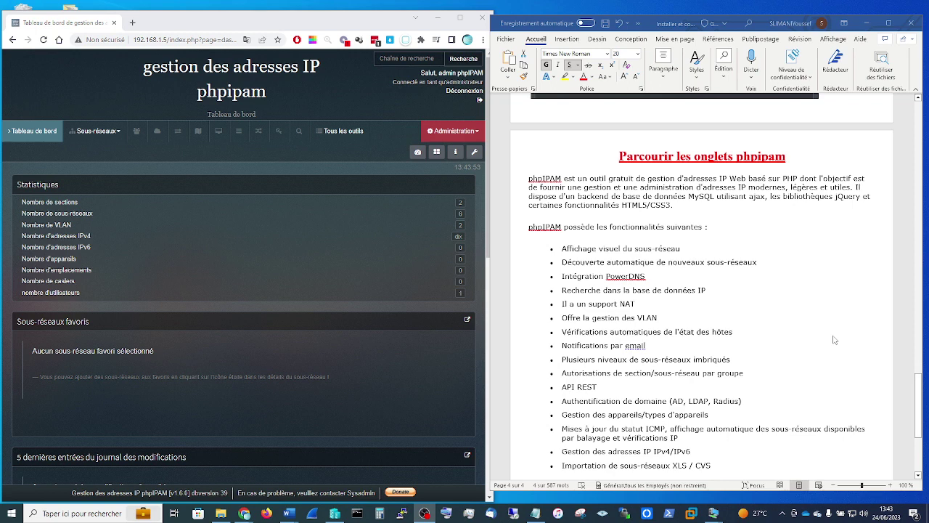
{"action": "scroll", "coordinate": [834, 339], "scroll_direction": "down", "scroll_amount": 1}
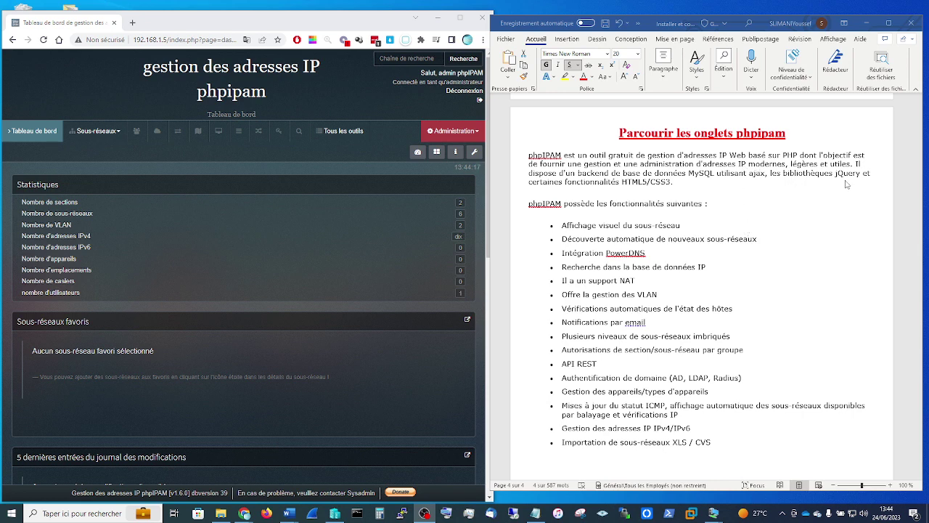
{"action": "scroll", "coordinate": [807, 227], "scroll_direction": "down", "scroll_amount": 1}
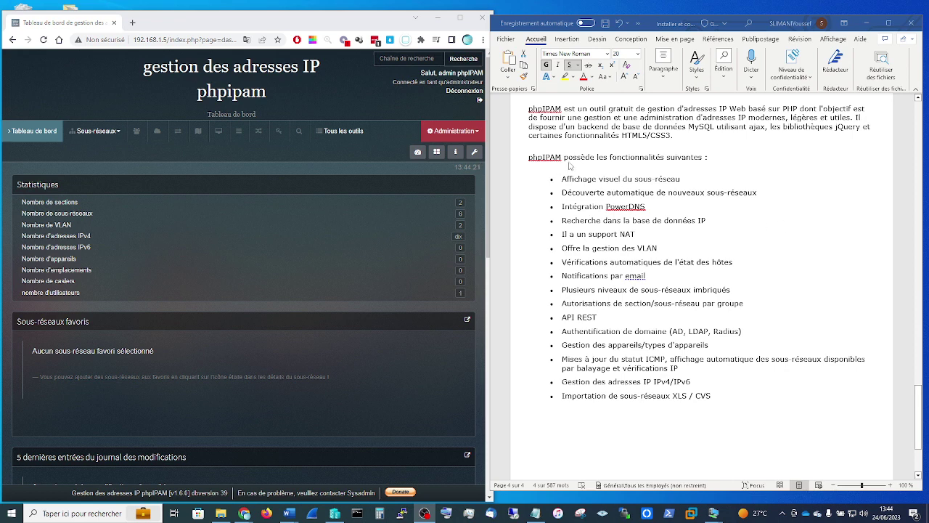
Step: Highlight the listed features, from subnet discovery and PowerDNS integration to domain authentication
{"action": "left_click_drag", "start_coordinate": [533, 159], "coordinate": [706, 156]}
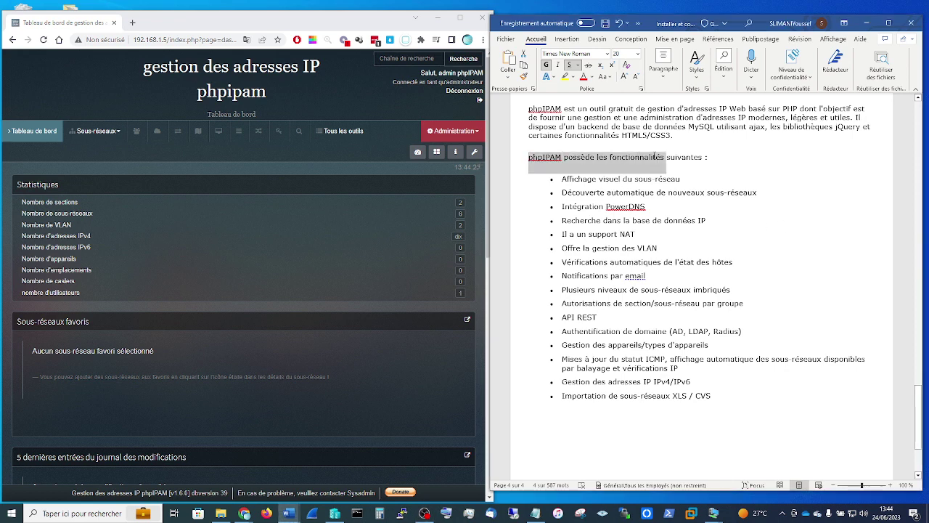
{"action": "left_click", "coordinate": [738, 172]}
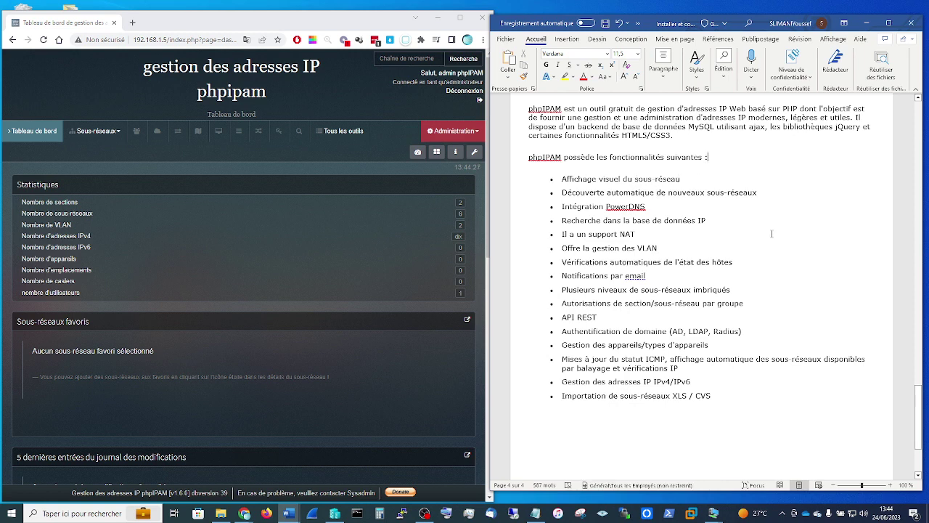
{"action": "left_click_drag", "start_coordinate": [561, 193], "coordinate": [758, 193]}
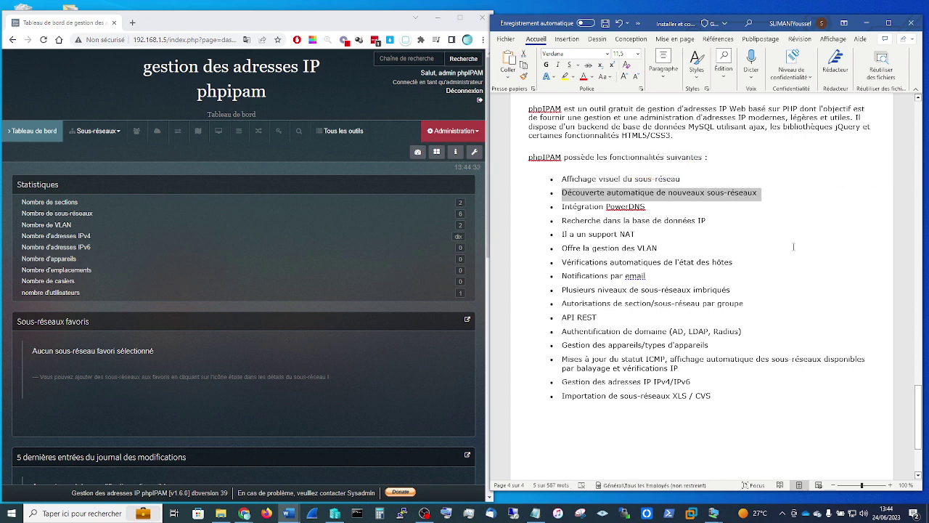
{"action": "left_click_drag", "start_coordinate": [648, 207], "coordinate": [564, 207]}
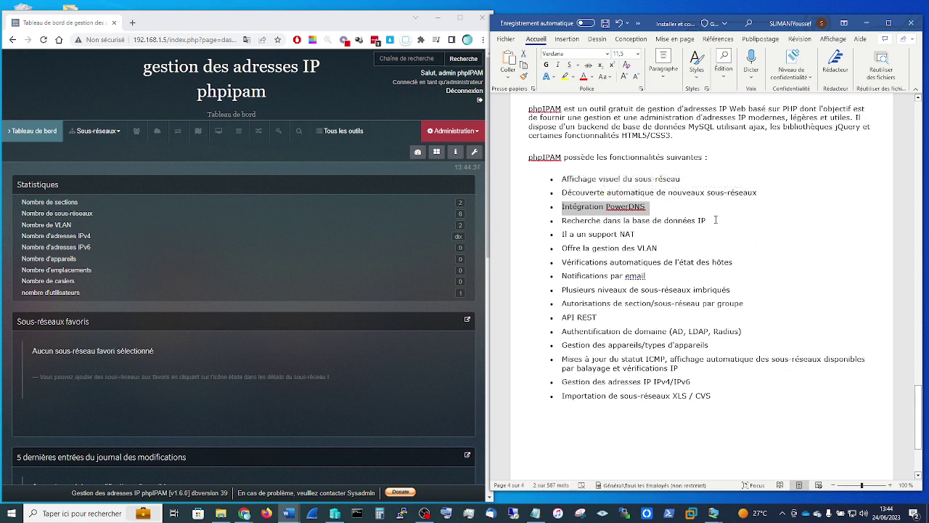
{"action": "left_click_drag", "start_coordinate": [705, 221], "coordinate": [562, 221]}
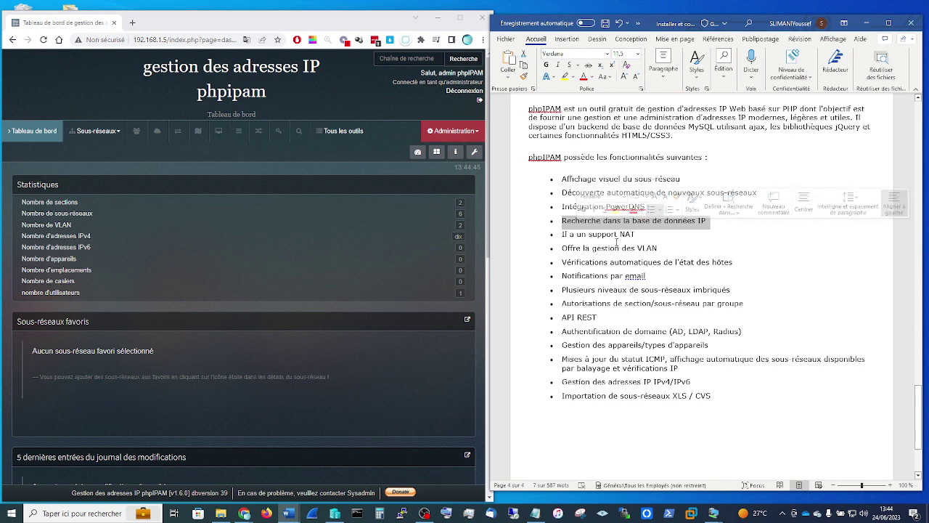
{"action": "left_click_drag", "start_coordinate": [635, 234], "coordinate": [592, 248]}
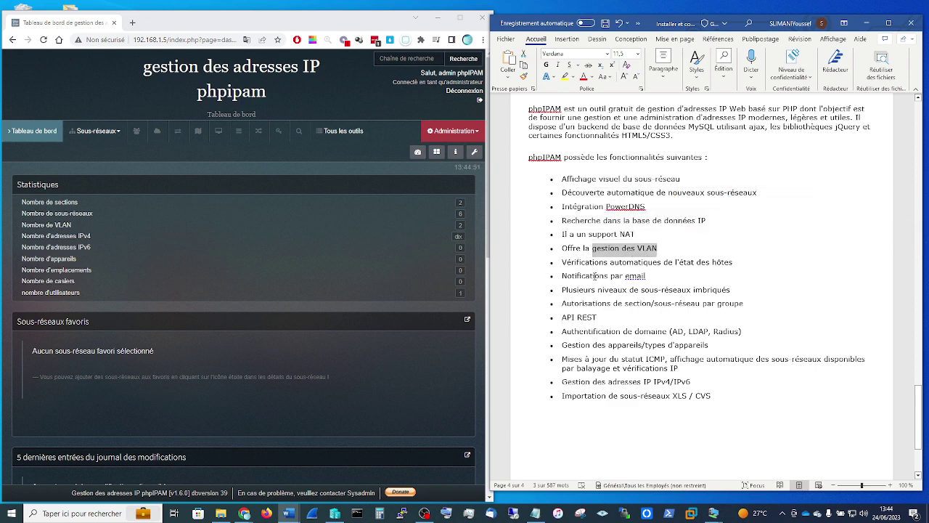
{"action": "left_click_drag", "start_coordinate": [733, 263], "coordinate": [694, 265]}
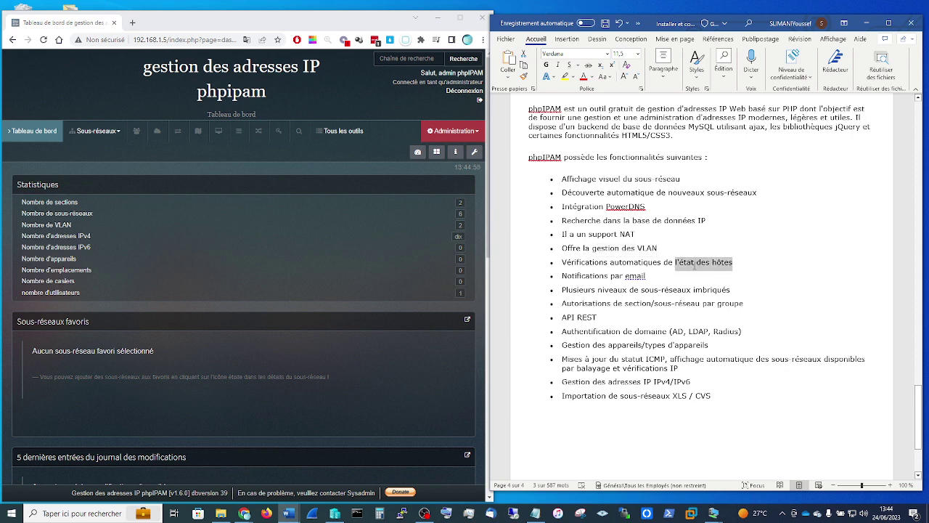
{"action": "left_click", "coordinate": [802, 285]}
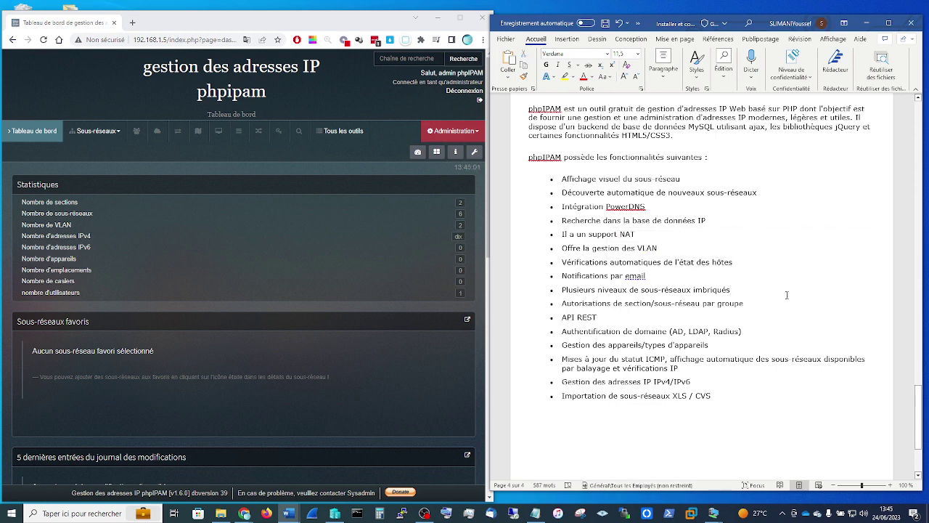
{"action": "left_click_drag", "start_coordinate": [657, 278], "coordinate": [561, 276]}
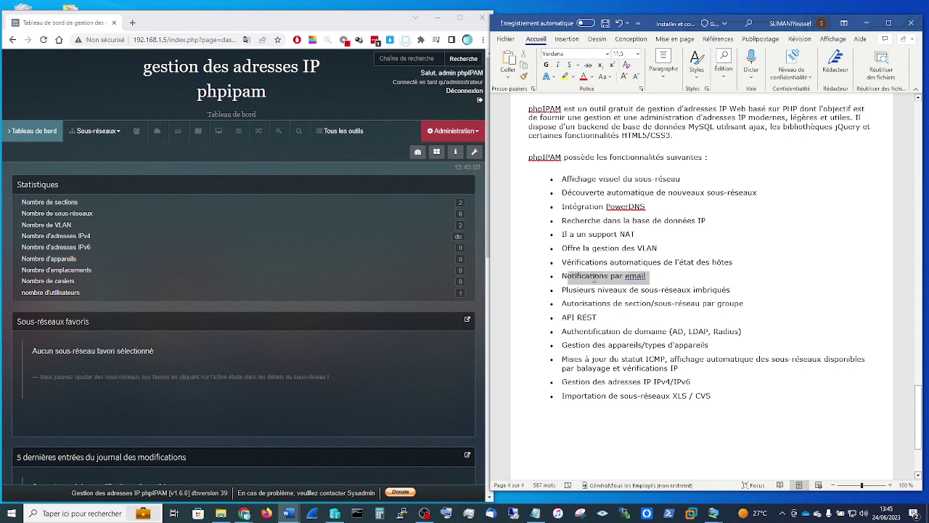
{"action": "left_click", "coordinate": [796, 317]}
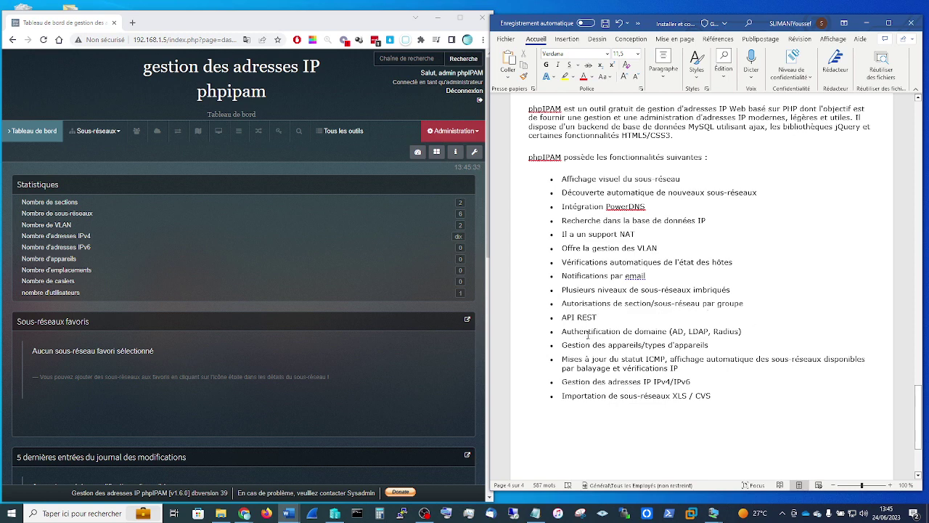
{"action": "left_click_drag", "start_coordinate": [588, 336], "coordinate": [741, 336]}
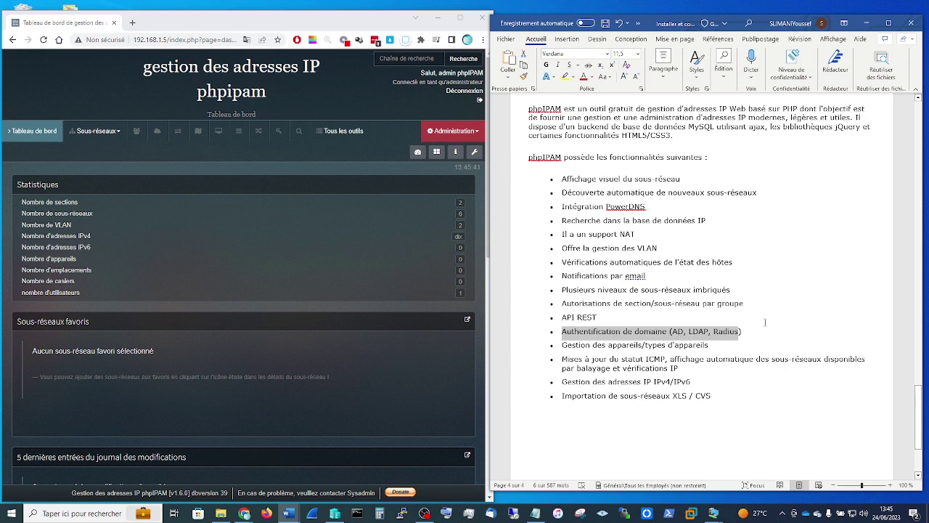
{"action": "left_click", "coordinate": [777, 407]}
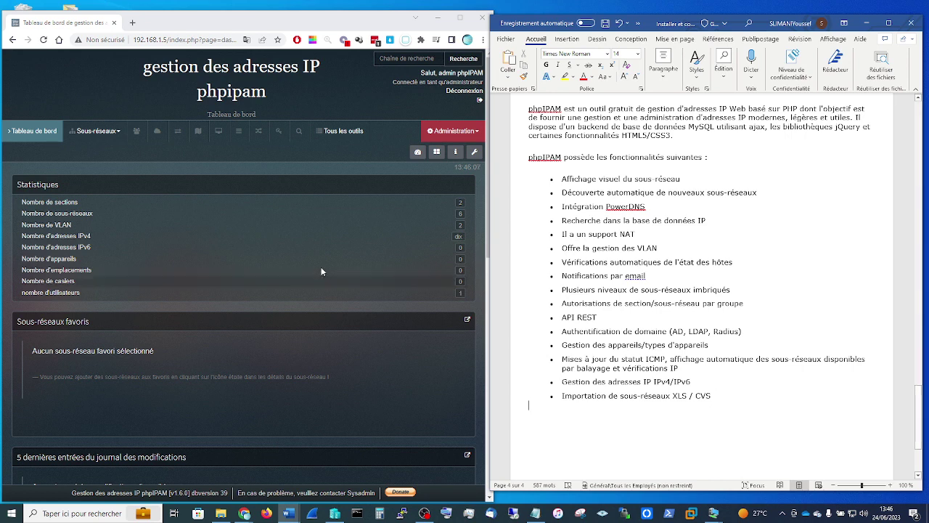
Step: Maximize the browser window and scroll through the dashboard panels
{"action": "left_click", "coordinate": [460, 18]}
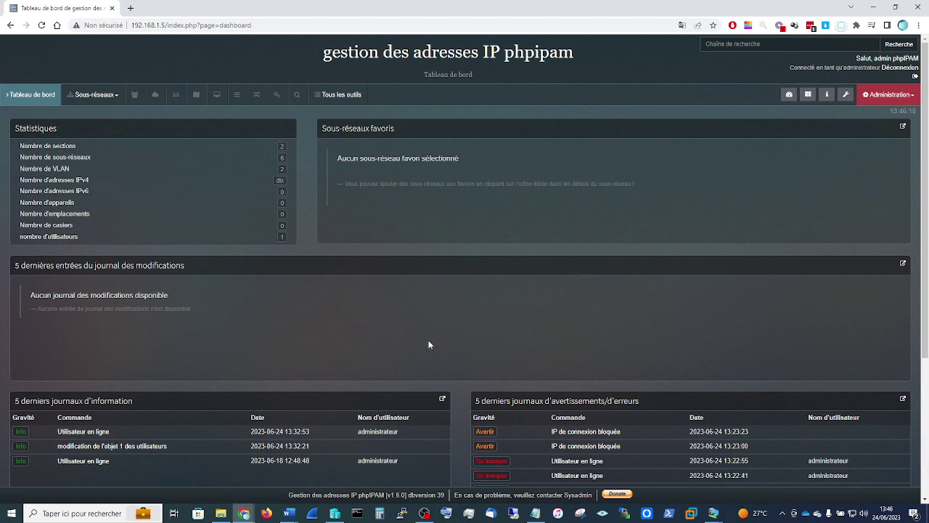
{"action": "scroll", "coordinate": [428, 340], "scroll_direction": "down", "scroll_amount": 3}
{"action": "scroll", "coordinate": [637, 455], "scroll_direction": "up", "scroll_amount": 3}
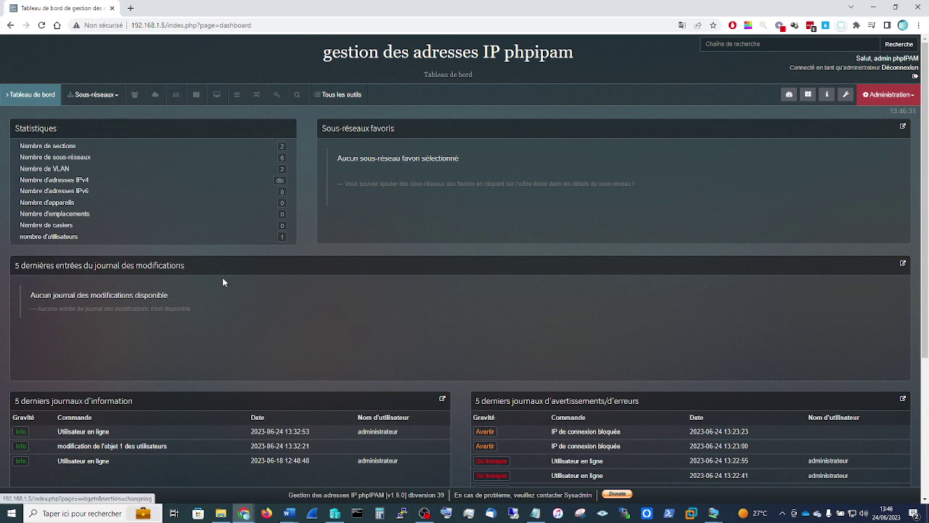
{"action": "scroll", "coordinate": [223, 282], "scroll_direction": "down", "scroll_amount": 1}
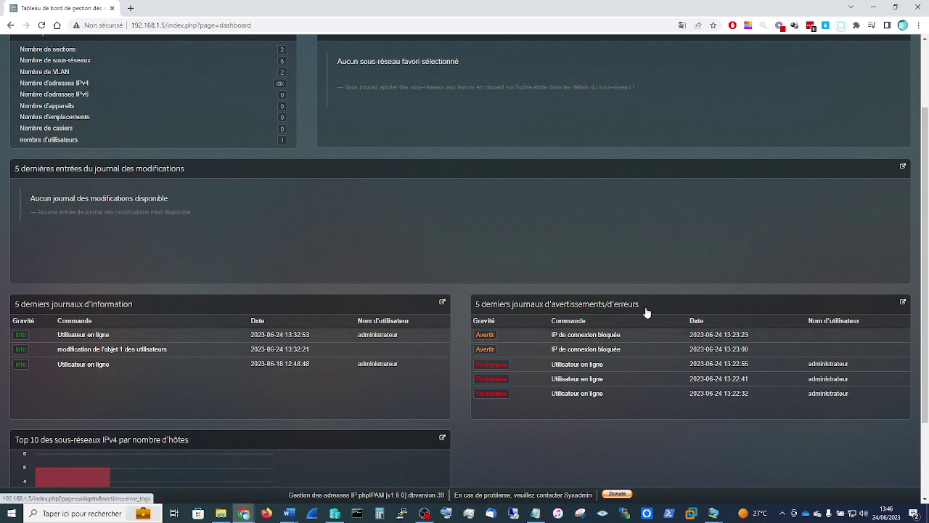
{"action": "scroll", "coordinate": [583, 353], "scroll_direction": "down", "scroll_amount": 1}
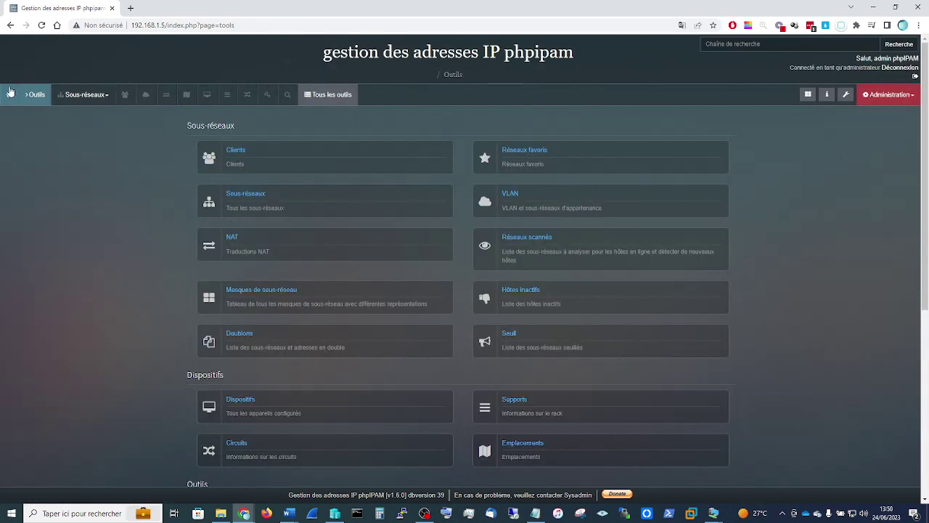
{"action": "left_click", "coordinate": [9, 96]}
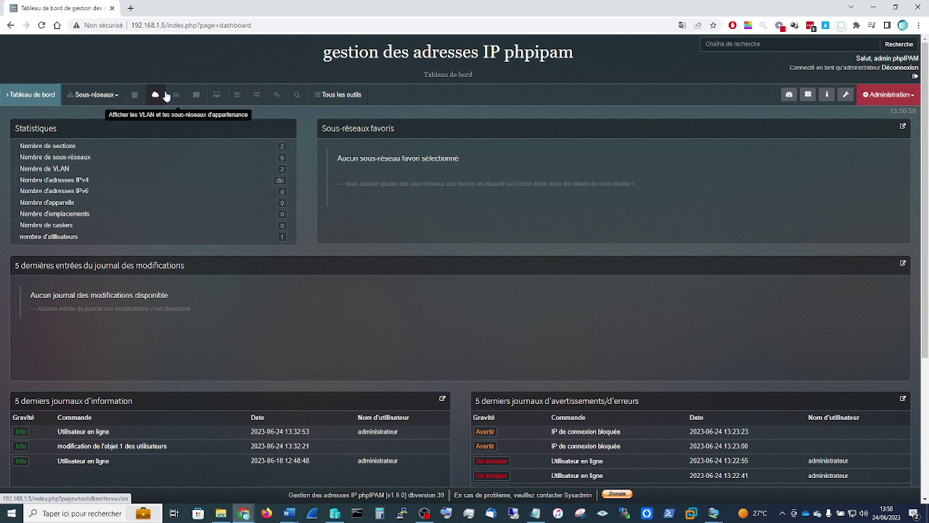
{"action": "left_click", "coordinate": [342, 96]}
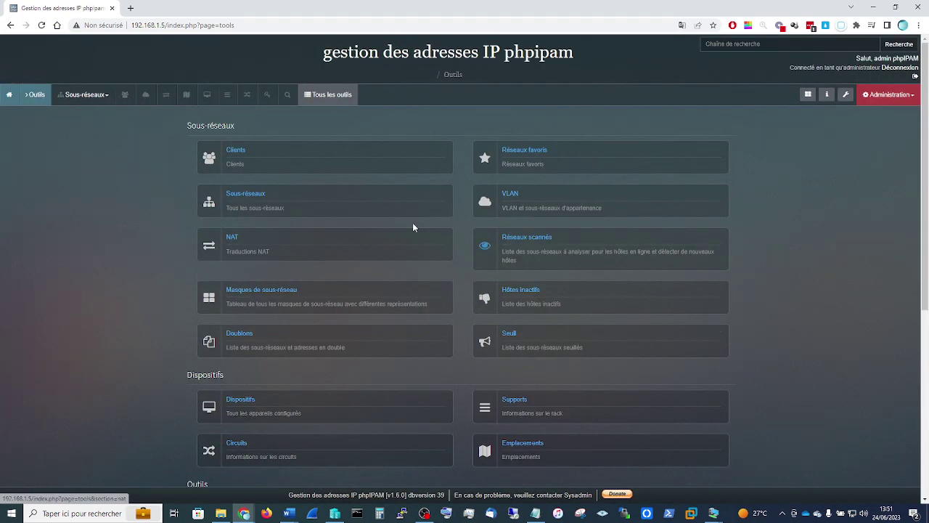
{"action": "scroll", "coordinate": [358, 282], "scroll_direction": "down", "scroll_amount": 2}
{"action": "scroll", "coordinate": [359, 282], "scroll_direction": "down", "scroll_amount": 3}
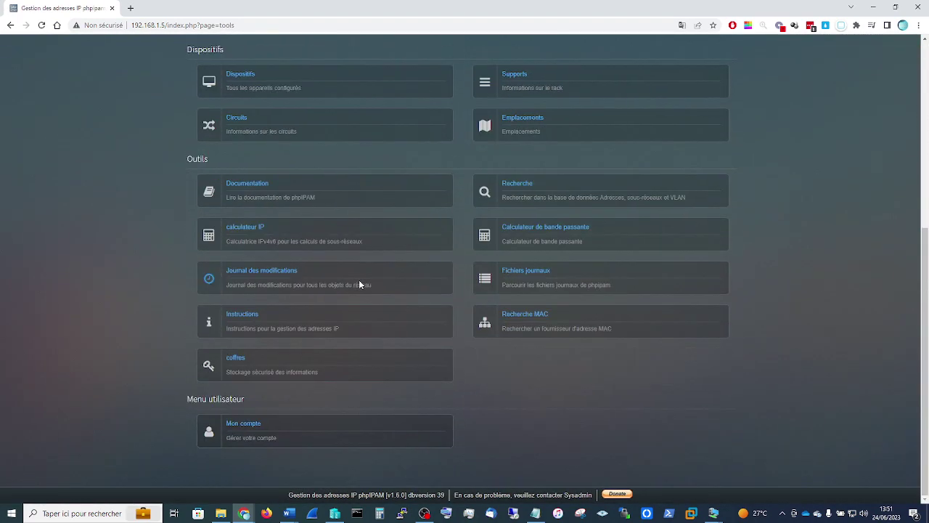
{"action": "scroll", "coordinate": [359, 284], "scroll_direction": "up", "scroll_amount": 2}
{"action": "scroll", "coordinate": [358, 284], "scroll_direction": "up", "scroll_amount": 1}
{"action": "scroll", "coordinate": [358, 284], "scroll_direction": "up", "scroll_amount": 2}
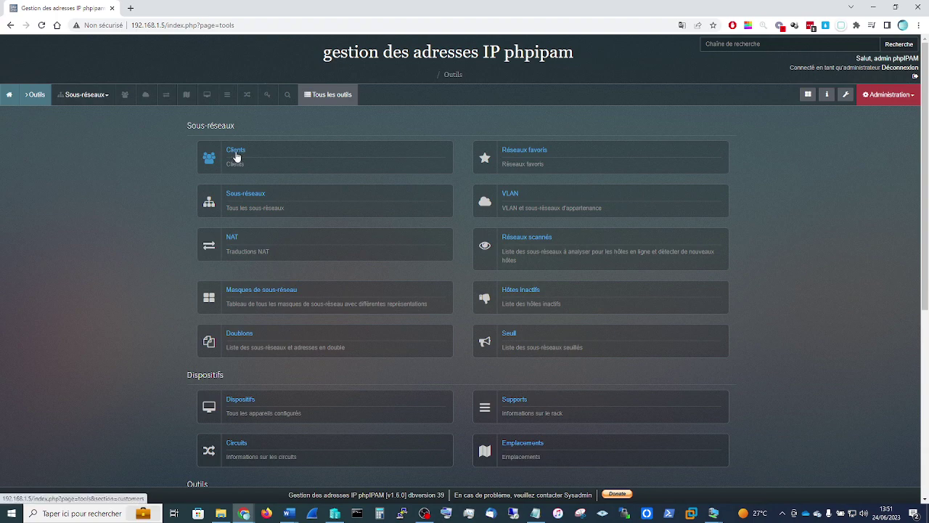
Step: Start a new client from the customers list with the title infoprtous
{"action": "left_click", "coordinate": [236, 157]}
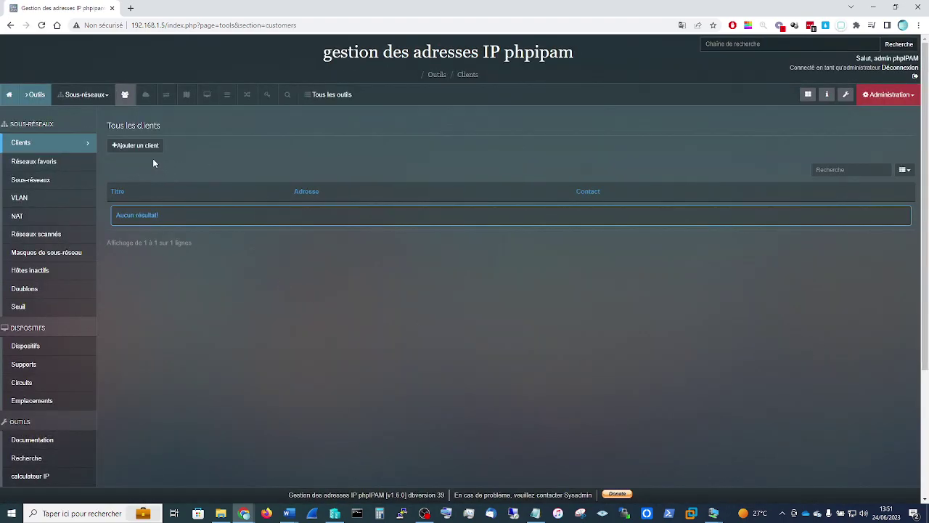
{"action": "left_click", "coordinate": [136, 147]}
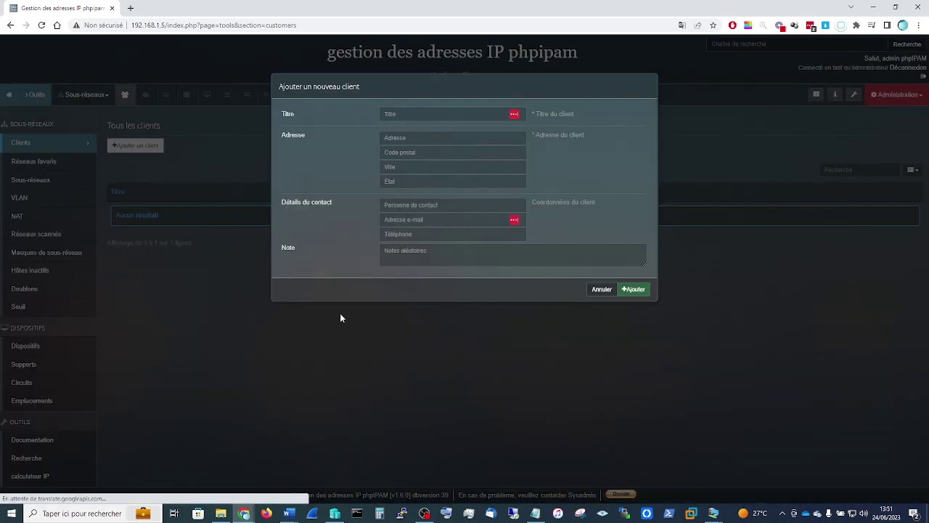
{"action": "left_click", "coordinate": [411, 113]}
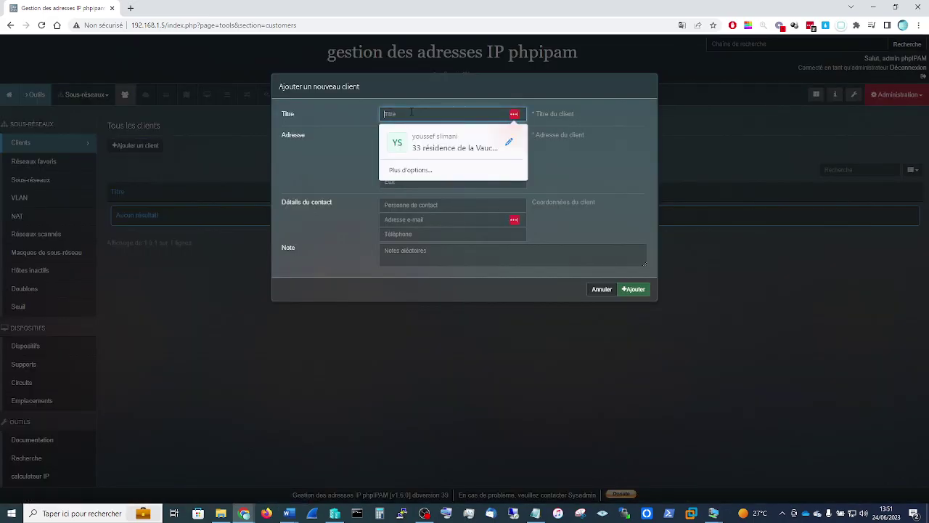
{"action": "type", "text": "info"}
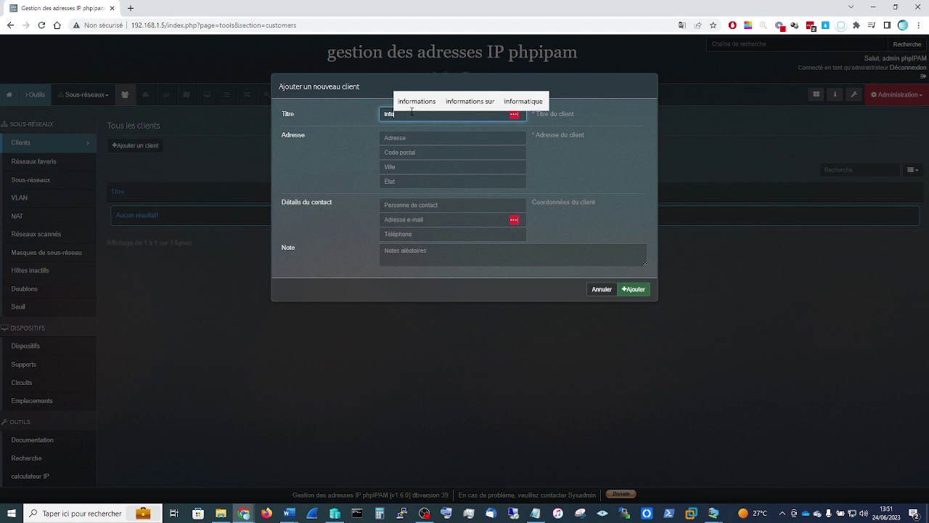
{"action": "type", "text": "pr"}
{"action": "type", "text": "te"}
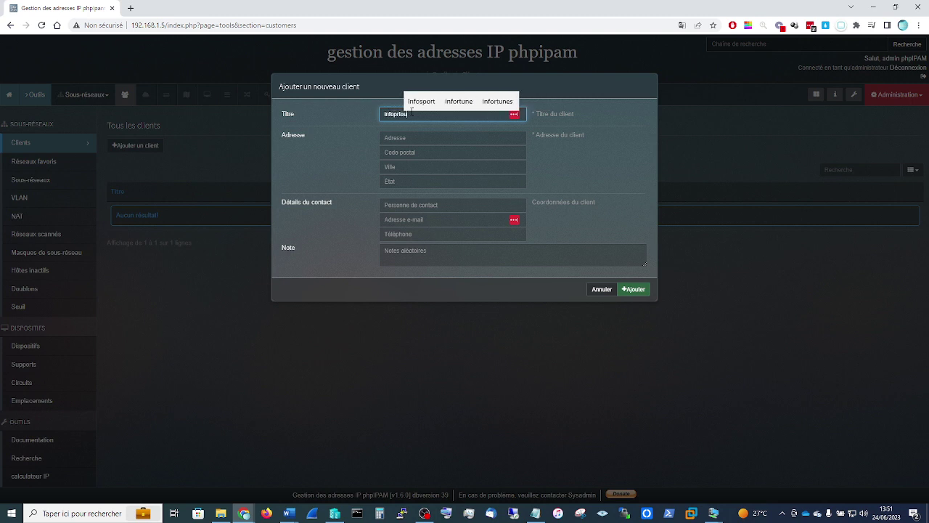
{"action": "type", "text": "us"}
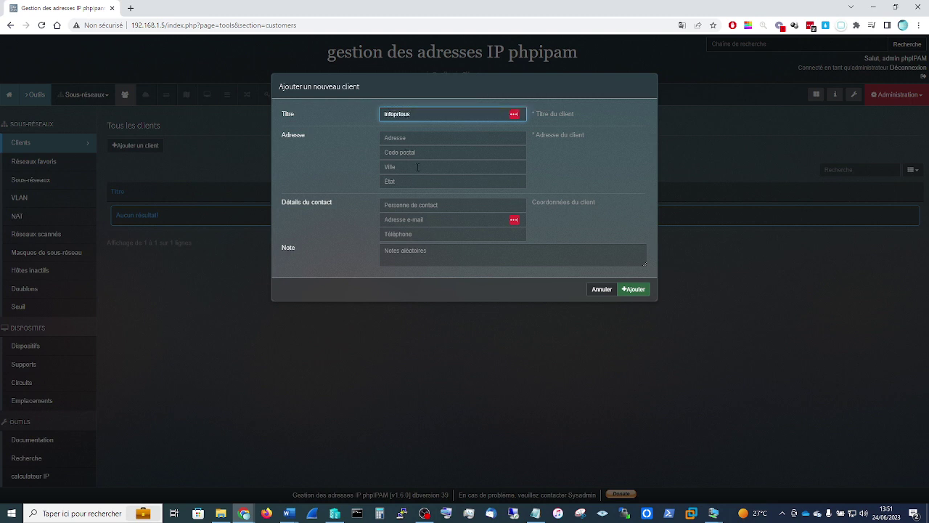
{"action": "left_click", "coordinate": [410, 140]}
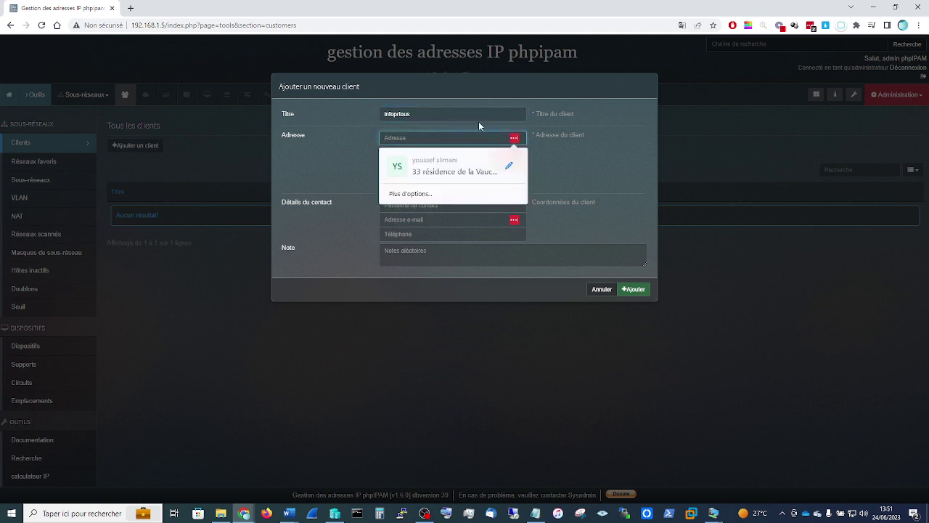
{"action": "left_click", "coordinate": [537, 114]}
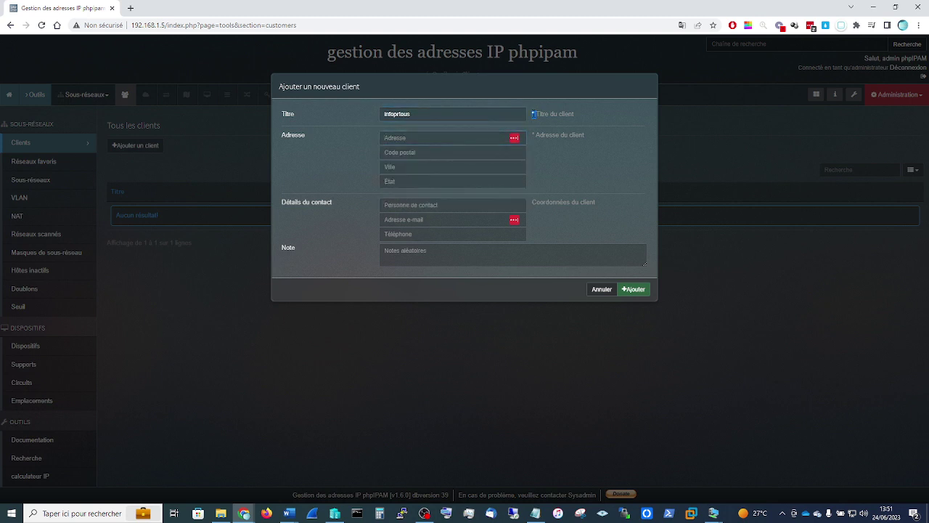
{"action": "left_click", "coordinate": [424, 137]}
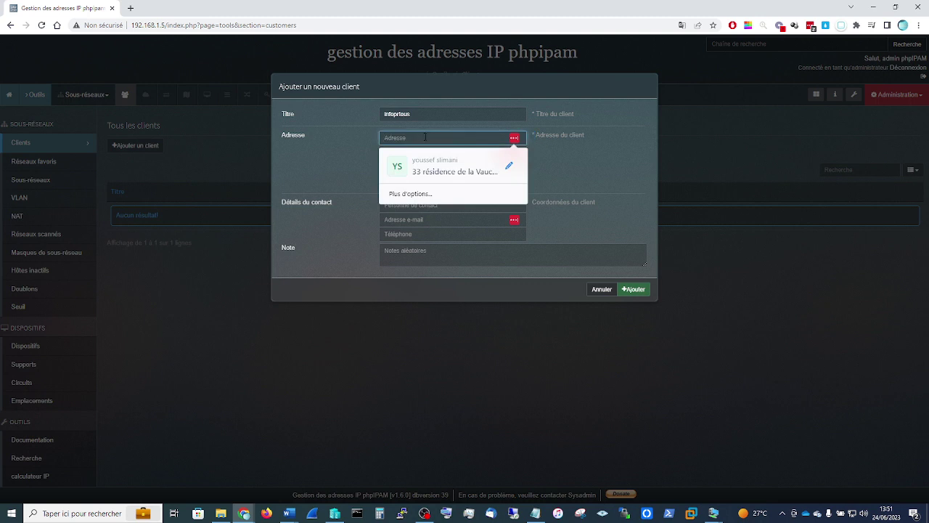
{"action": "type", "text": "11 rue"}
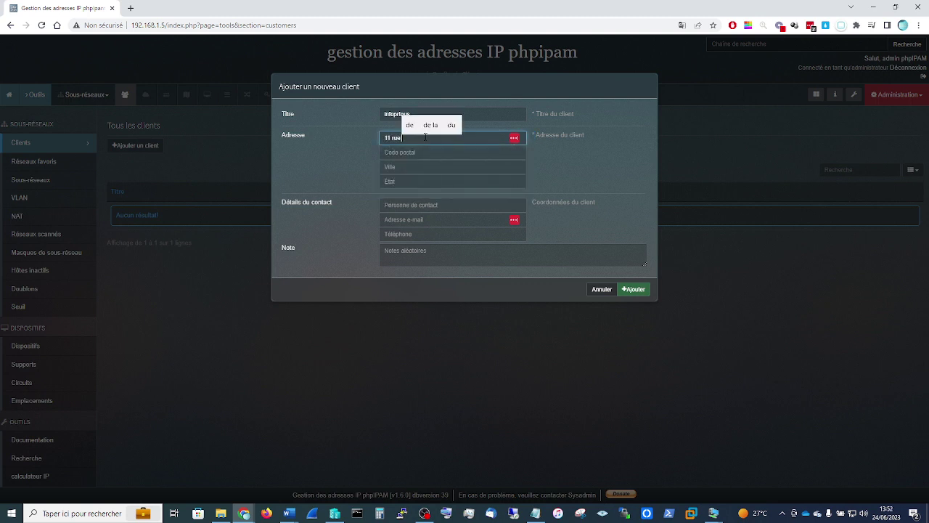
{"action": "type", "text": " b"}
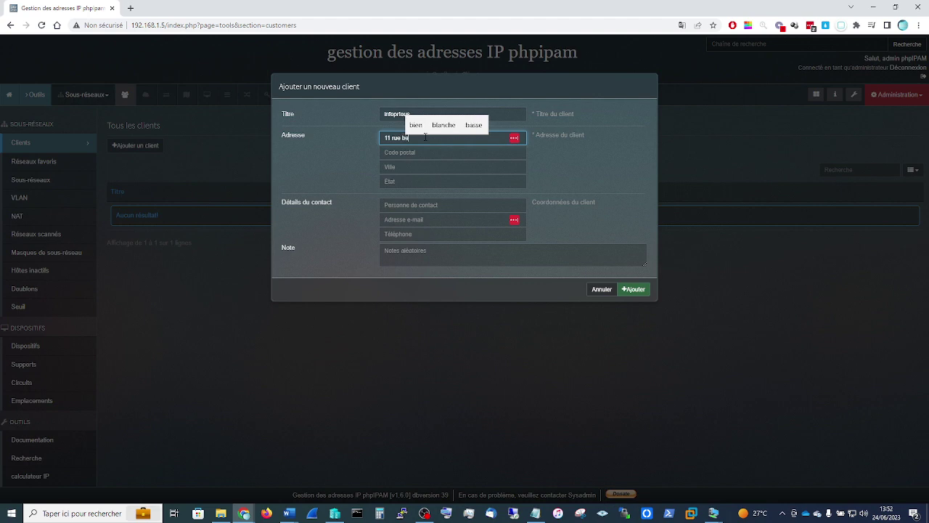
{"action": "type", "text": "earn"}
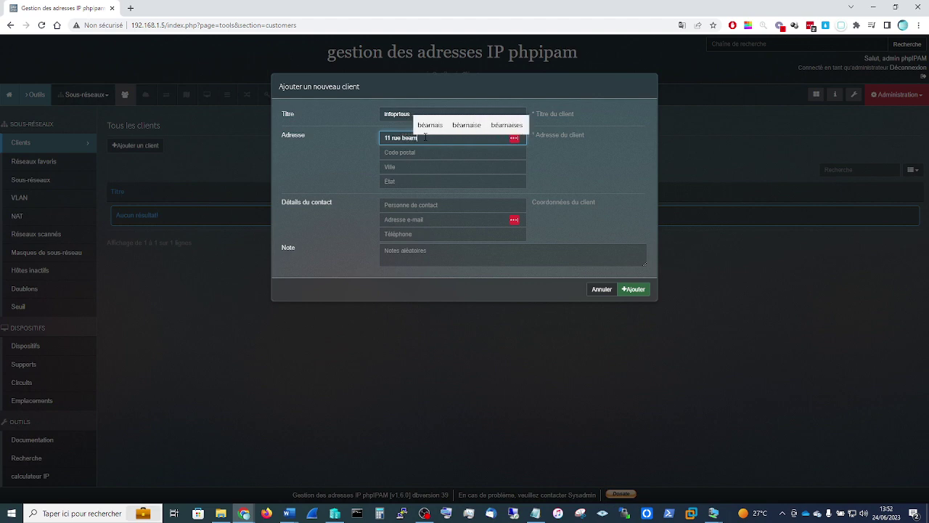
{"action": "left_click", "coordinate": [403, 154]}
{"action": "type", "text": "7"}
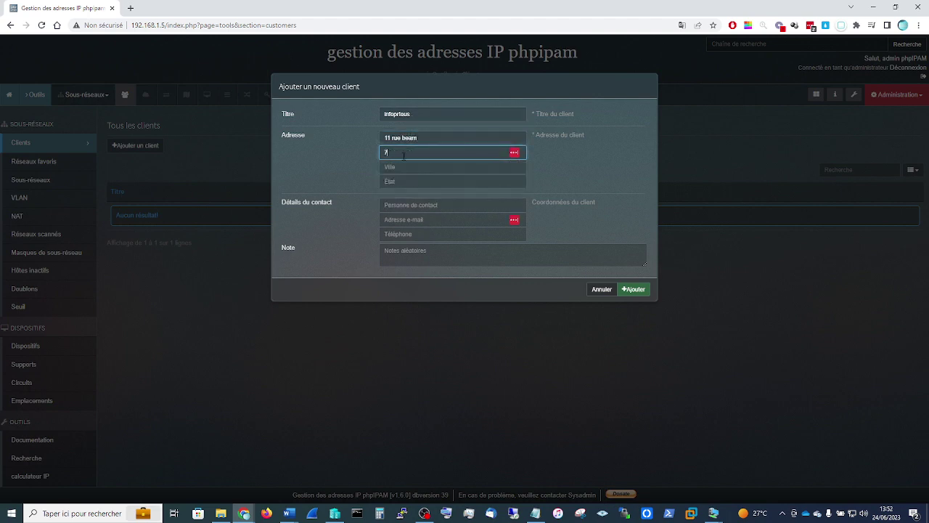
{"action": "type", "text": "5012"}
{"action": "left_click", "coordinate": [403, 167]}
{"action": "type", "text": "paris"}
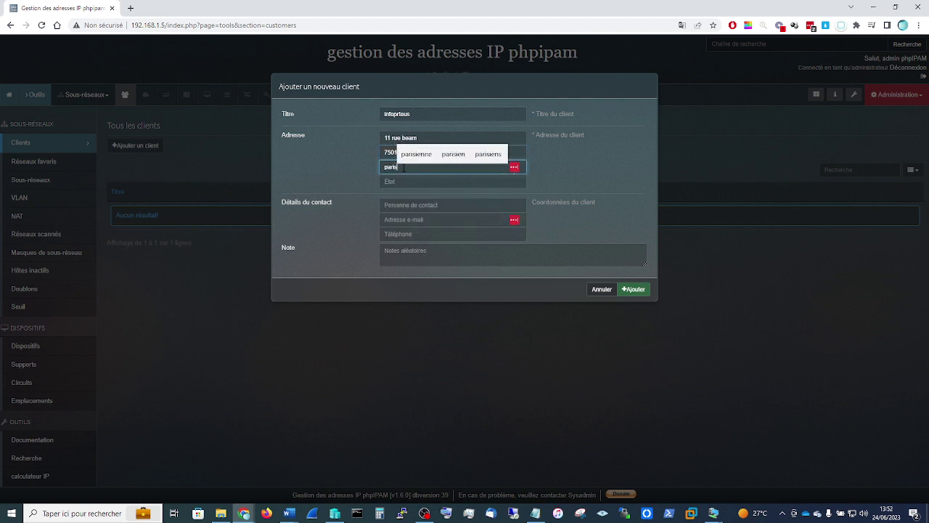
{"action": "left_click", "coordinate": [403, 182]}
{"action": "type", "text": "i"}
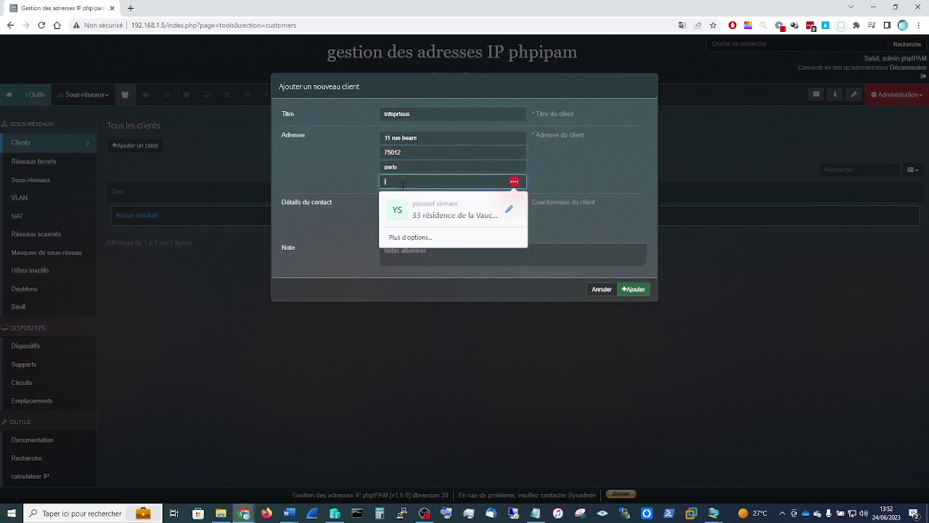
{"action": "type", "text": "le de fran"}
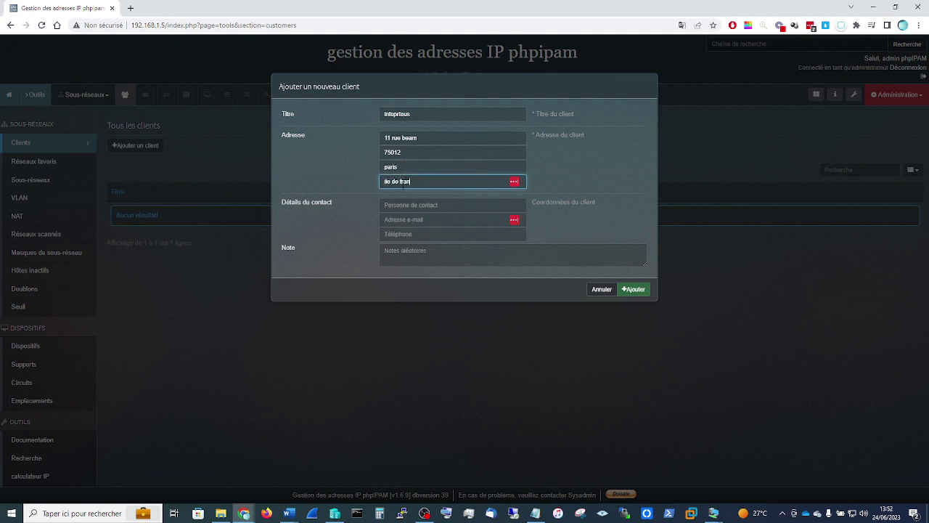
{"action": "type", "text": "ce"}
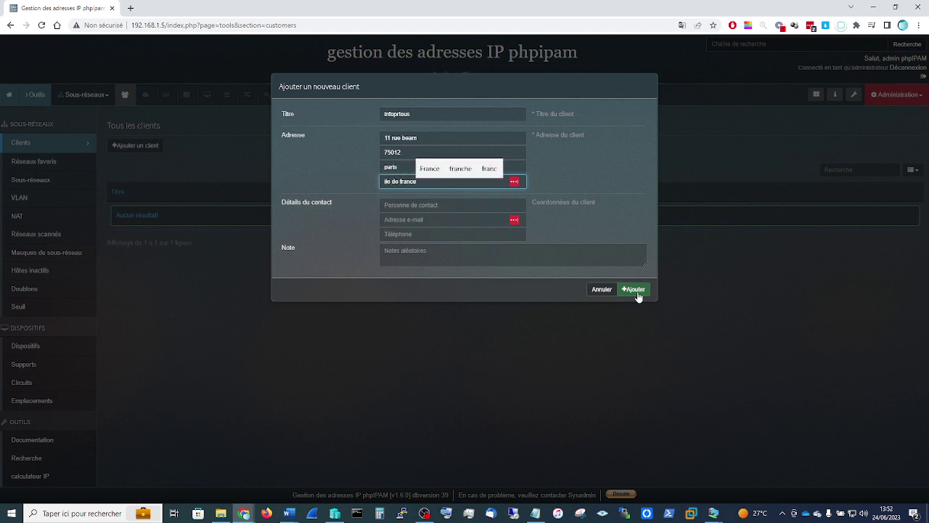
{"action": "left_click", "coordinate": [635, 291]}
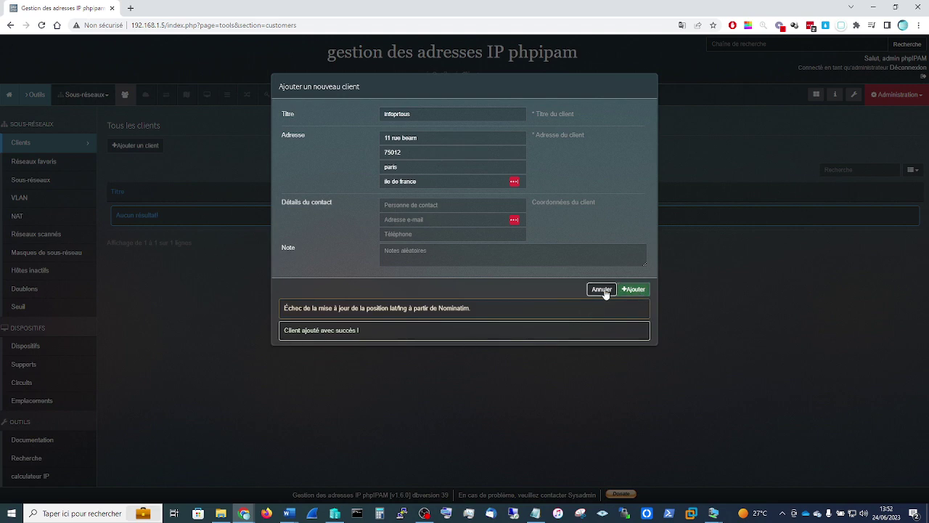
{"action": "left_click", "coordinate": [601, 290]}
Step: Open the infoprtous client's details and pan its location map around the marker
{"action": "left_click", "coordinate": [42, 25]}
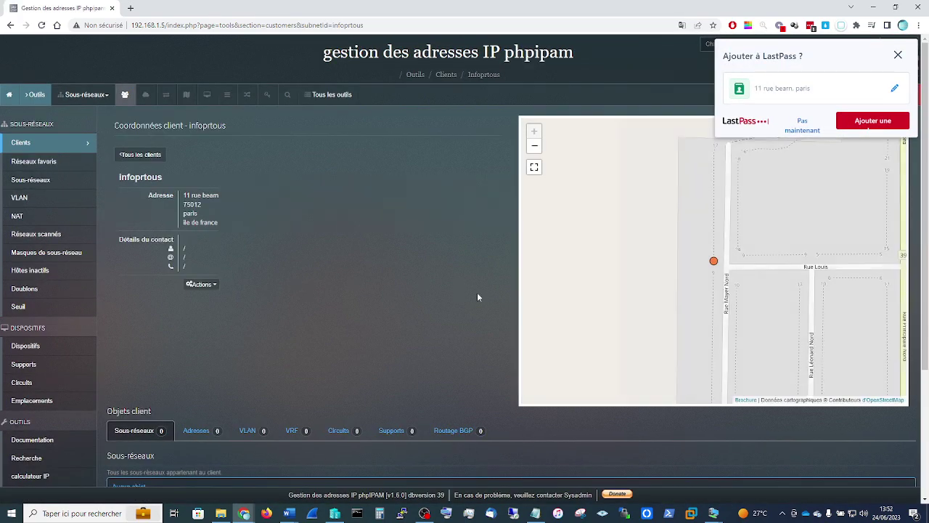
{"action": "scroll", "coordinate": [721, 280], "scroll_direction": "down", "scroll_amount": 3}
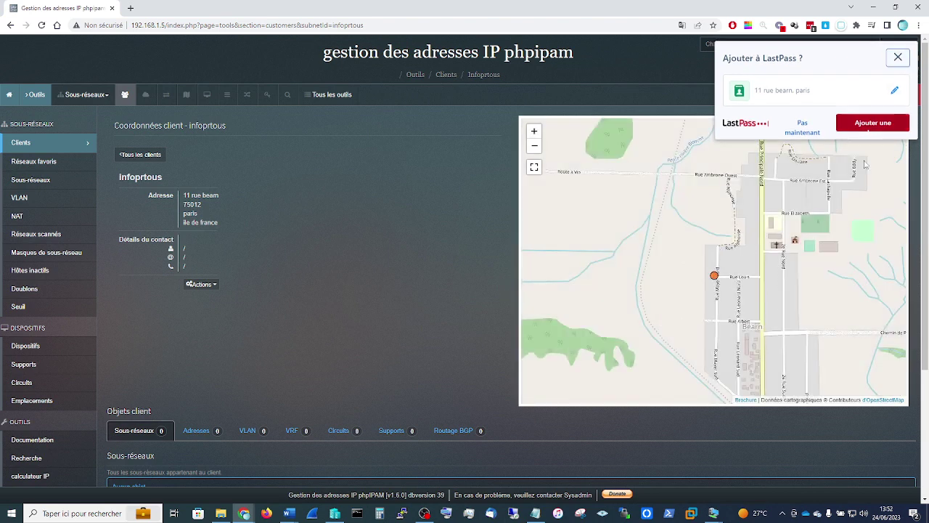
{"action": "left_click", "coordinate": [898, 55]}
{"action": "scroll", "coordinate": [705, 281], "scroll_direction": "down", "scroll_amount": 1}
{"action": "scroll", "coordinate": [705, 280], "scroll_direction": "down", "scroll_amount": 3}
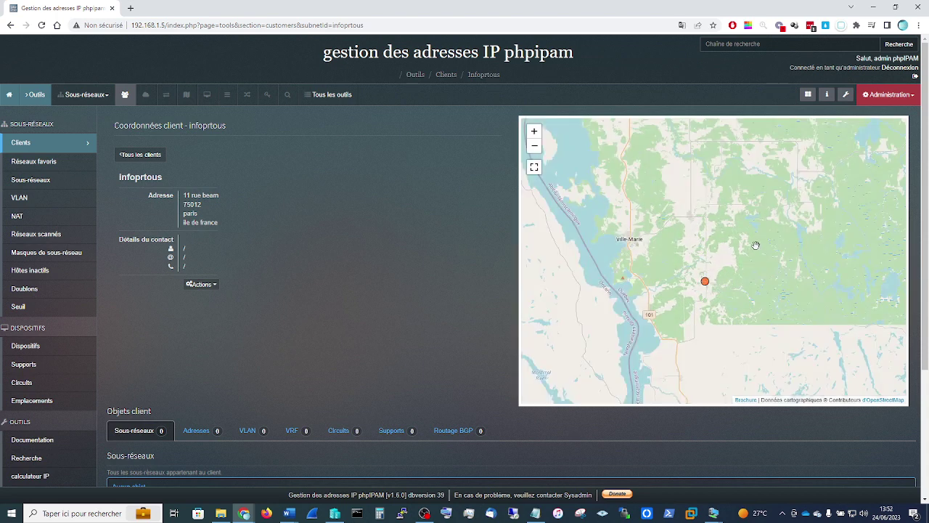
{"action": "scroll", "coordinate": [754, 245], "scroll_direction": "down", "scroll_amount": 1}
{"action": "scroll", "coordinate": [755, 245], "scroll_direction": "down", "scroll_amount": 2}
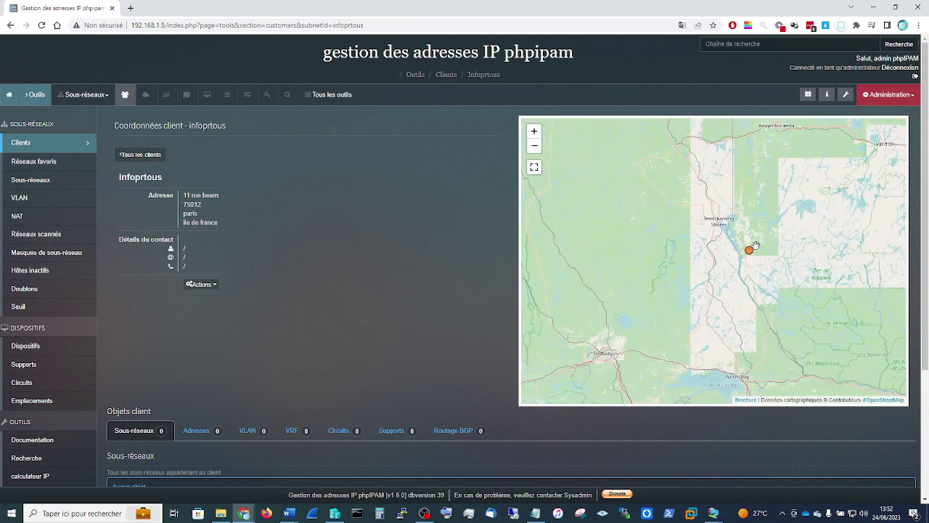
{"action": "scroll", "coordinate": [754, 245], "scroll_direction": "down", "scroll_amount": 2}
{"action": "scroll", "coordinate": [755, 246], "scroll_direction": "down", "scroll_amount": 1}
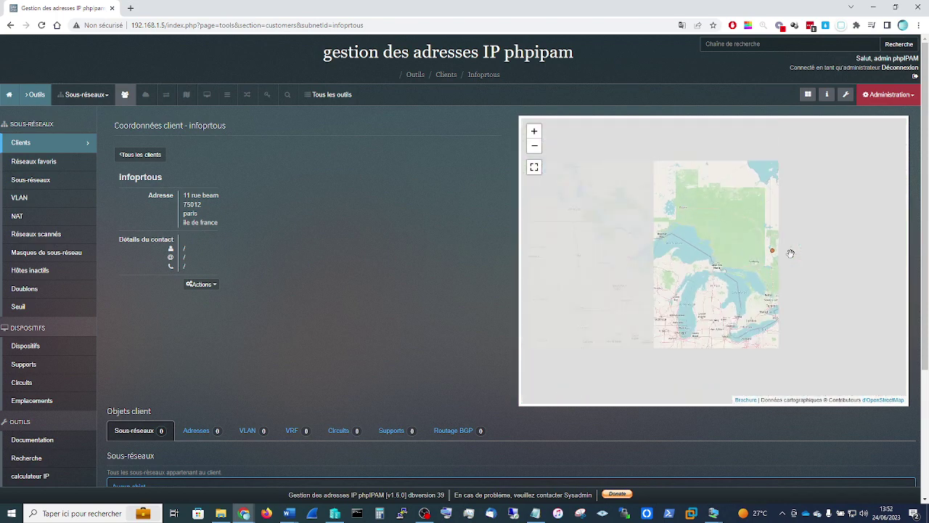
{"action": "scroll", "coordinate": [754, 245], "scroll_direction": "down", "scroll_amount": 2}
{"action": "left_click_drag", "start_coordinate": [827, 258], "coordinate": [815, 266]}
{"action": "scroll", "coordinate": [815, 266], "scroll_direction": "down", "scroll_amount": 1}
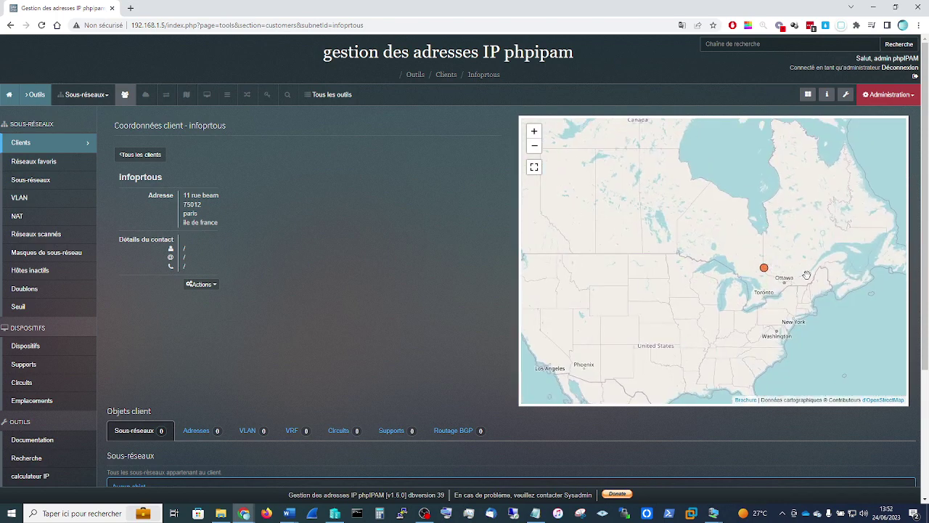
{"action": "scroll", "coordinate": [809, 266], "scroll_direction": "down", "scroll_amount": 1}
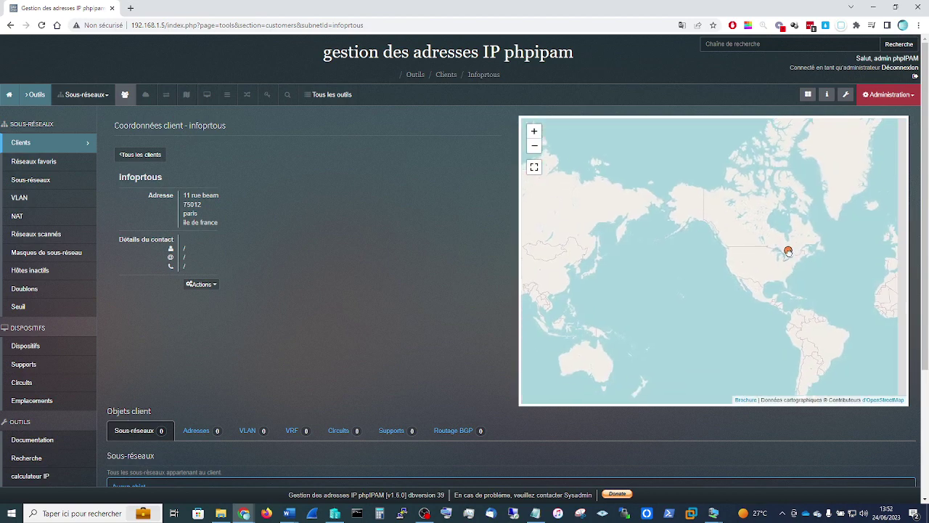
{"action": "left_click_drag", "start_coordinate": [801, 261], "coordinate": [730, 280]}
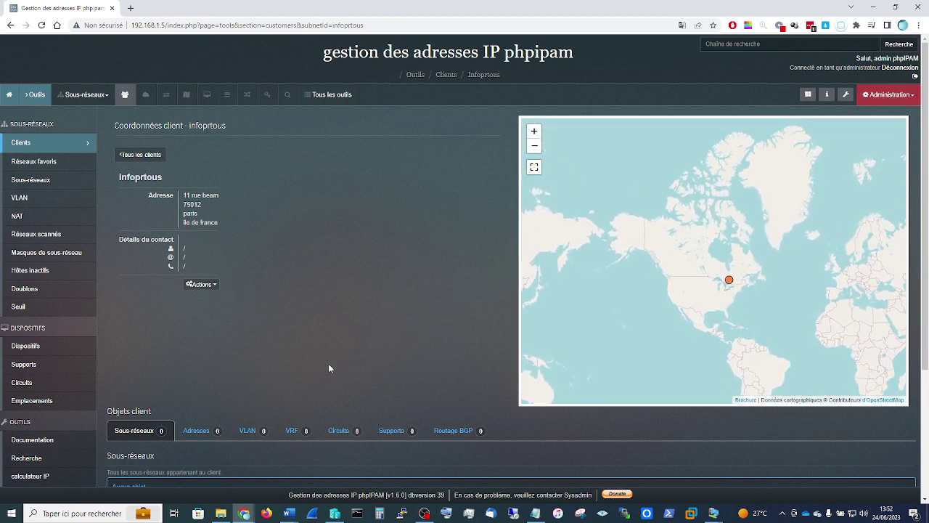
Step: Show the client's IP addresses, which list no entries
{"action": "left_click", "coordinate": [196, 430]}
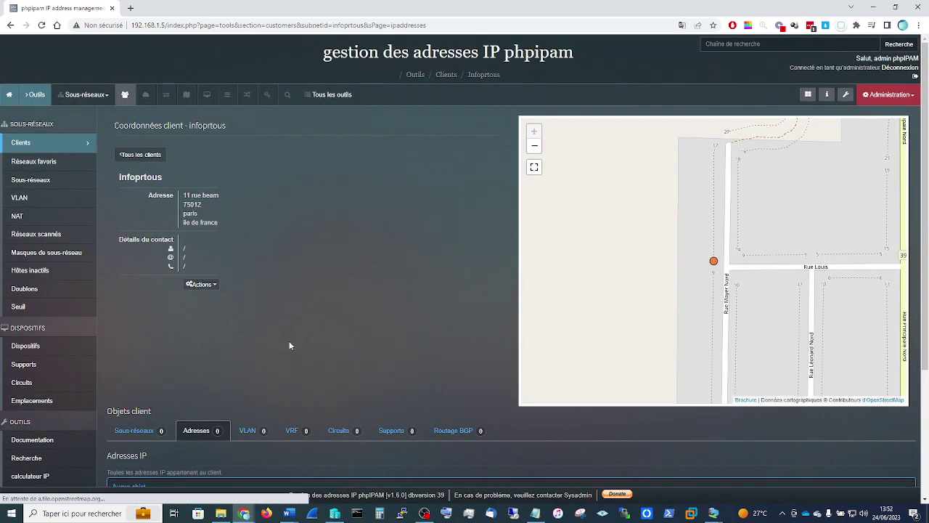
{"action": "scroll", "coordinate": [351, 360], "scroll_direction": "down", "scroll_amount": 2}
{"action": "scroll", "coordinate": [351, 364], "scroll_direction": "down", "scroll_amount": 1}
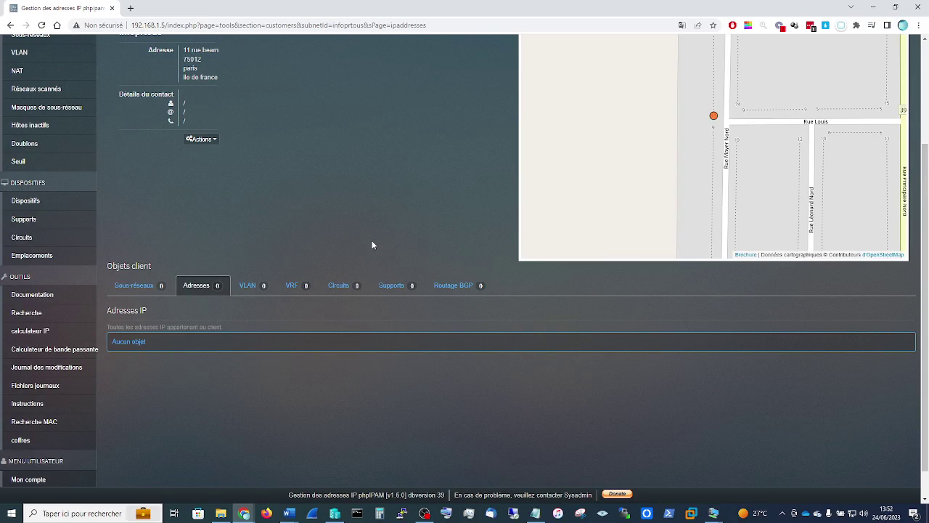
{"action": "scroll", "coordinate": [371, 244], "scroll_direction": "up", "scroll_amount": 3}
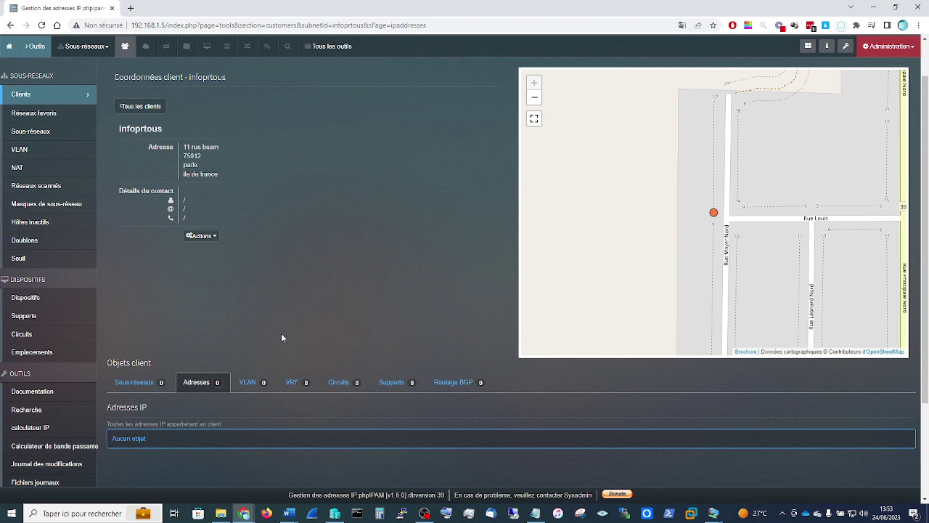
Step: Go via Réseaux favoris to the Sous-réseaux management page
{"action": "left_click", "coordinate": [29, 116]}
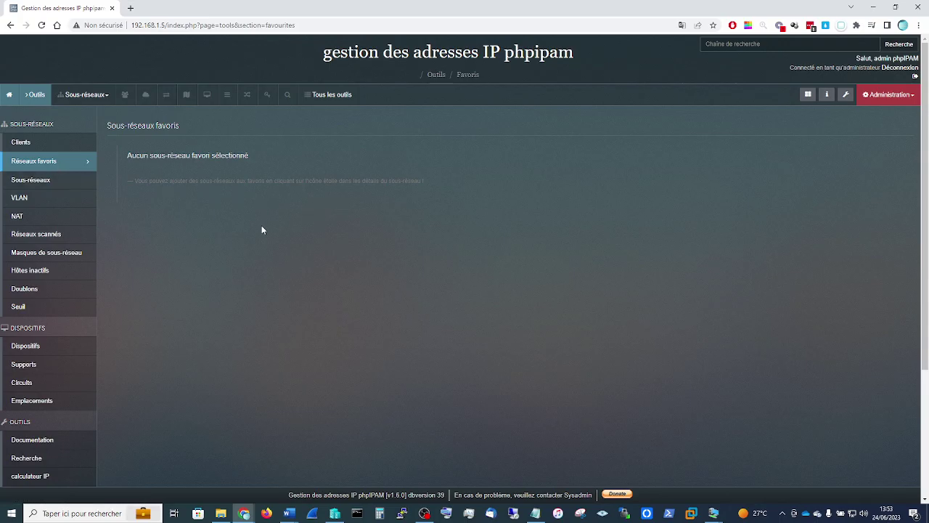
{"action": "left_click", "coordinate": [40, 181]}
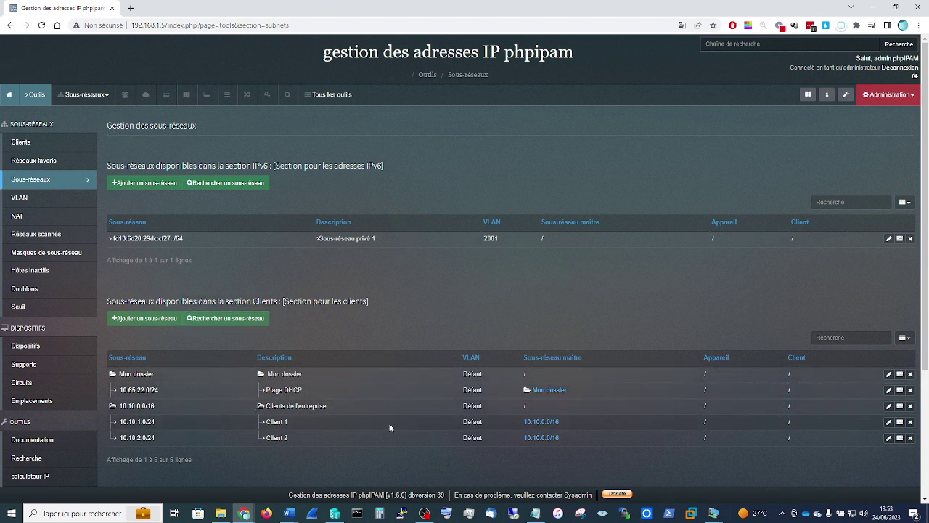
Step: Delete subnets 10.10.2.0/24 and 10.10.1.0/24 along with their addresses
{"action": "left_click", "coordinate": [910, 438]}
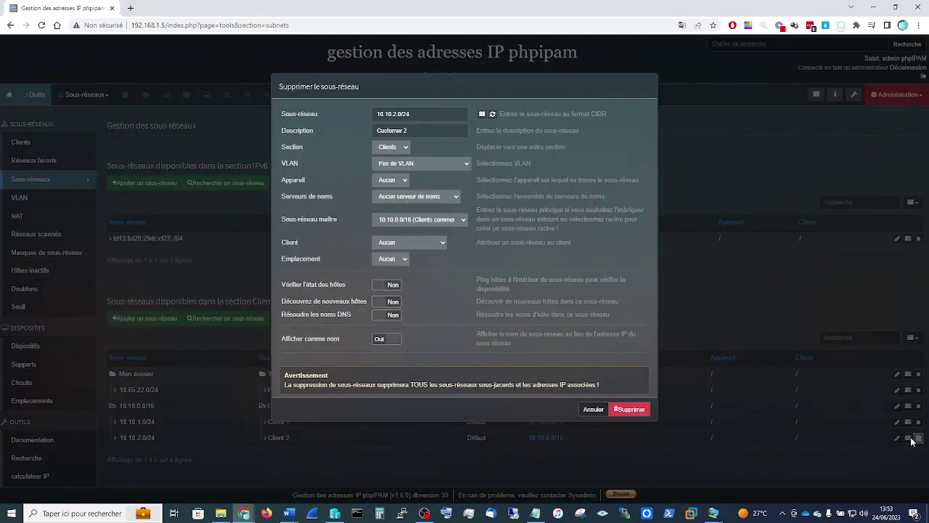
{"action": "left_click", "coordinate": [627, 411]}
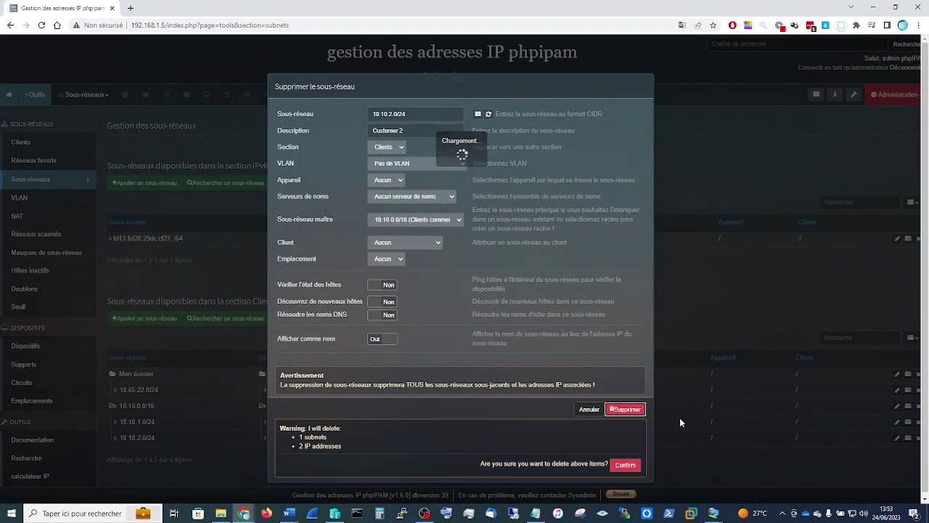
{"action": "left_click", "coordinate": [624, 466]}
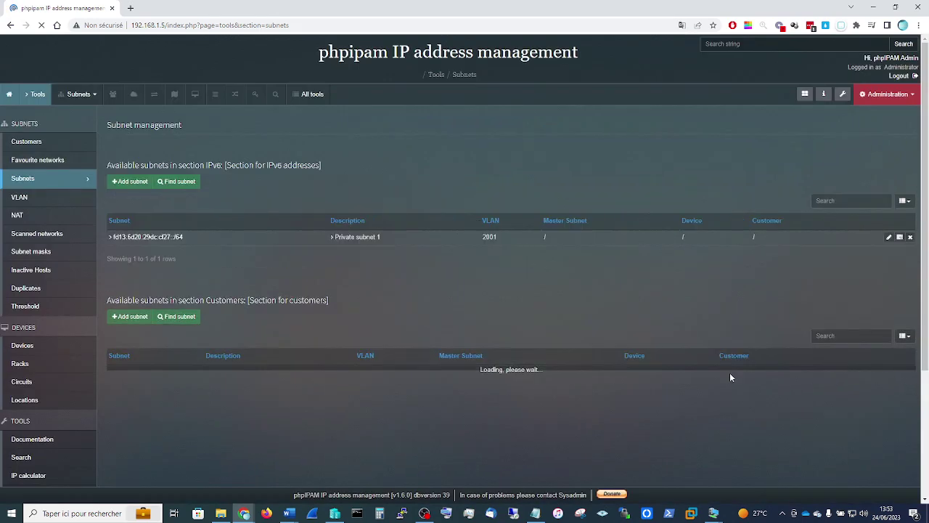
{"action": "left_click", "coordinate": [910, 422]}
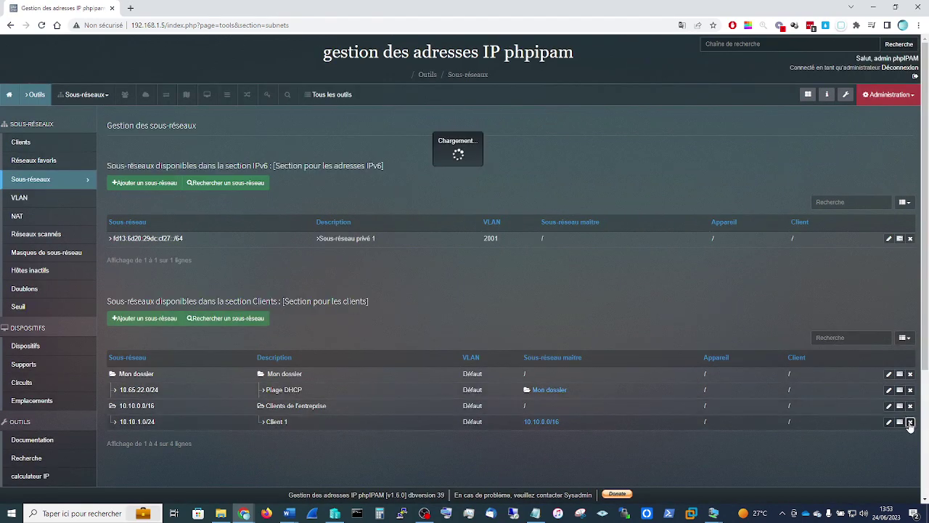
{"action": "left_click", "coordinate": [637, 413]}
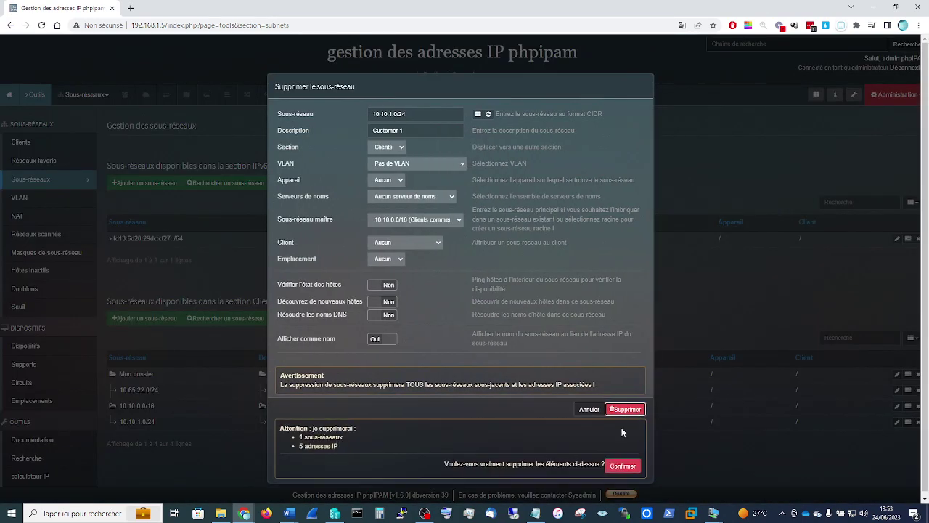
{"action": "left_click", "coordinate": [625, 464]}
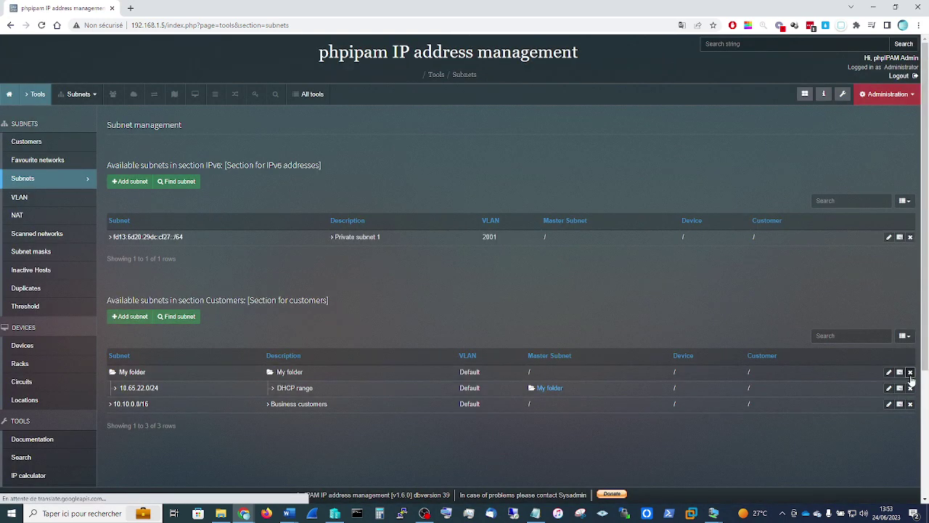
Step: Delete My folder and the 10.10.0.0/16 subnet with their contents
{"action": "left_click", "coordinate": [910, 374]}
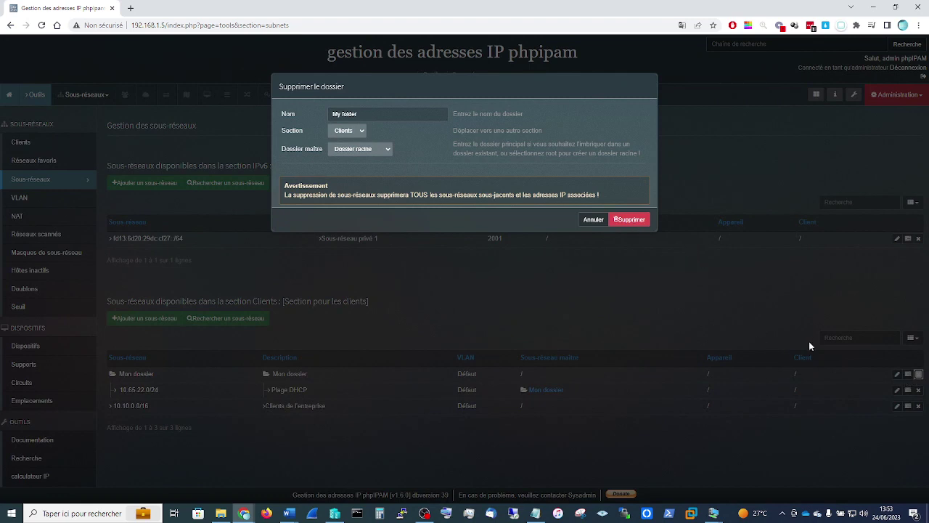
{"action": "left_click", "coordinate": [625, 221]}
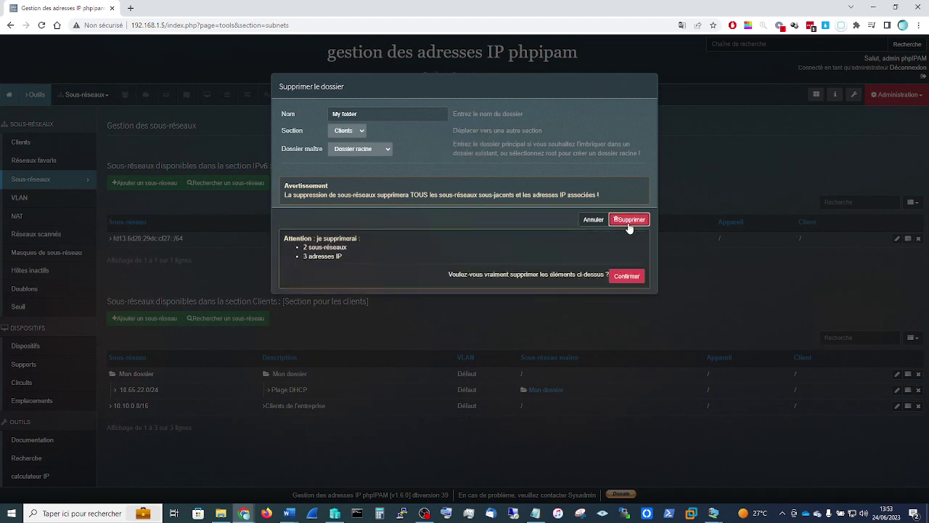
{"action": "left_click", "coordinate": [627, 279]}
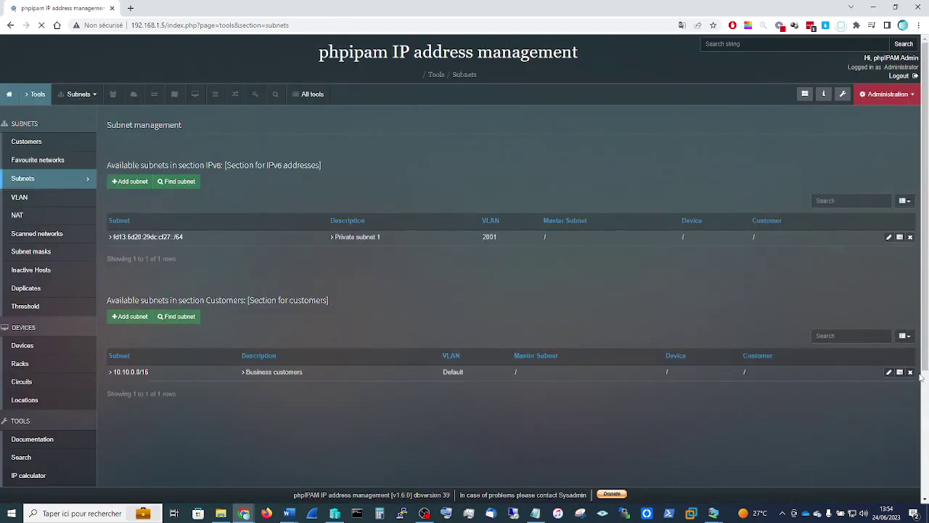
{"action": "left_click", "coordinate": [910, 374]}
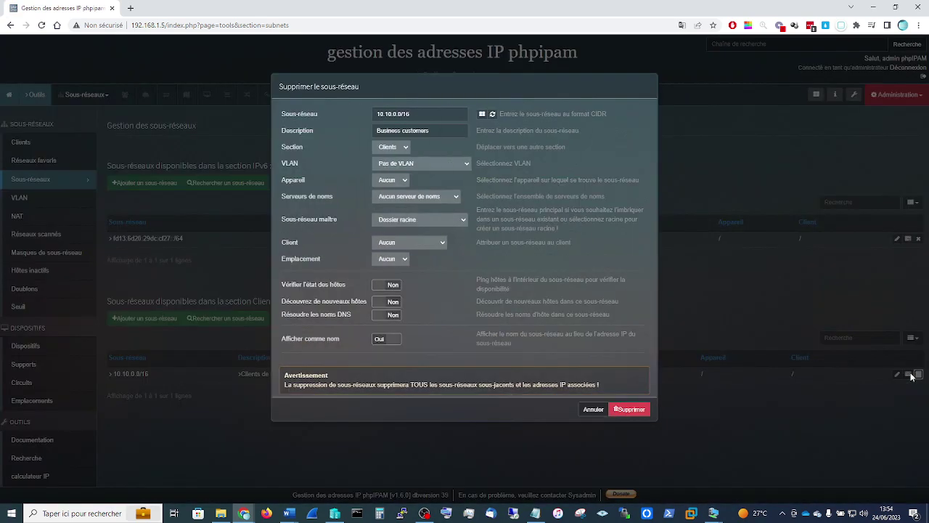
{"action": "left_click", "coordinate": [635, 411]}
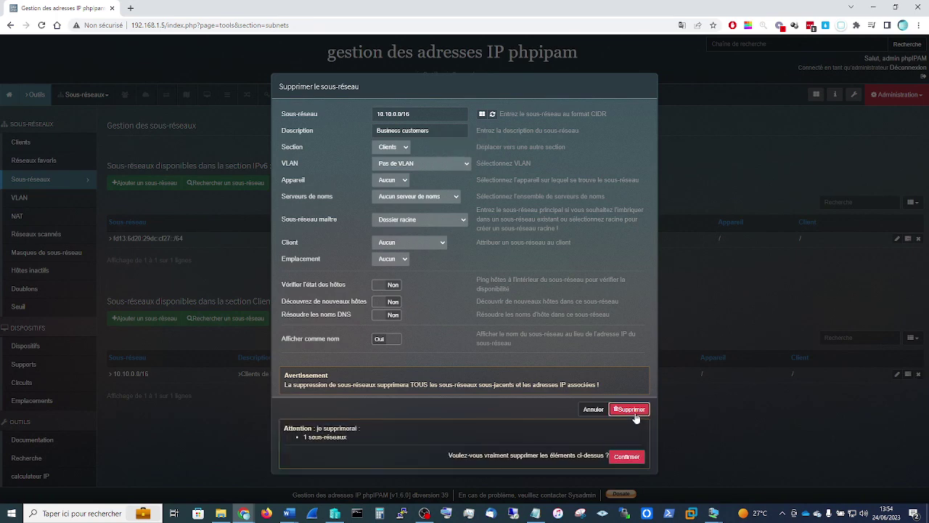
{"action": "left_click", "coordinate": [631, 411]}
{"action": "left_click", "coordinate": [627, 455]}
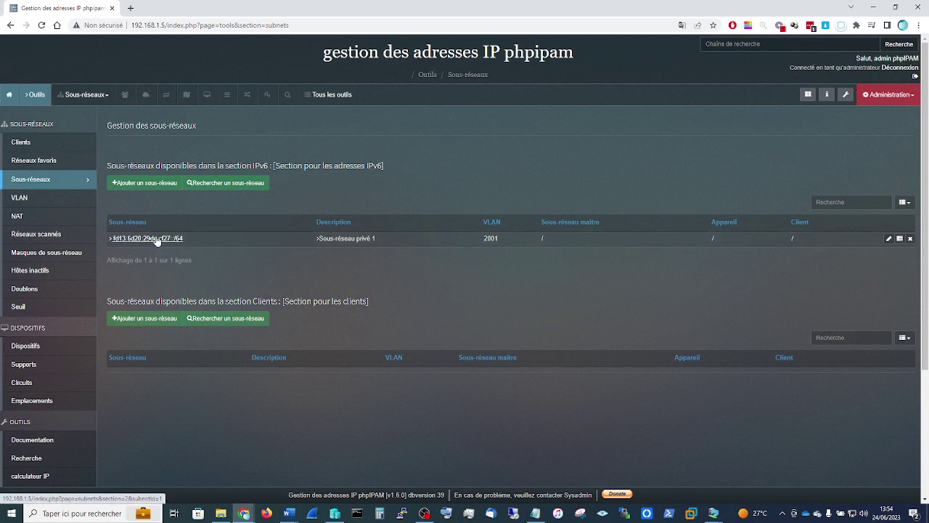
Step: Delete the fd13:6d20:29dc:cf27::/64 IPv6 subnet and confirm the removal
{"action": "left_click", "coordinate": [910, 238]}
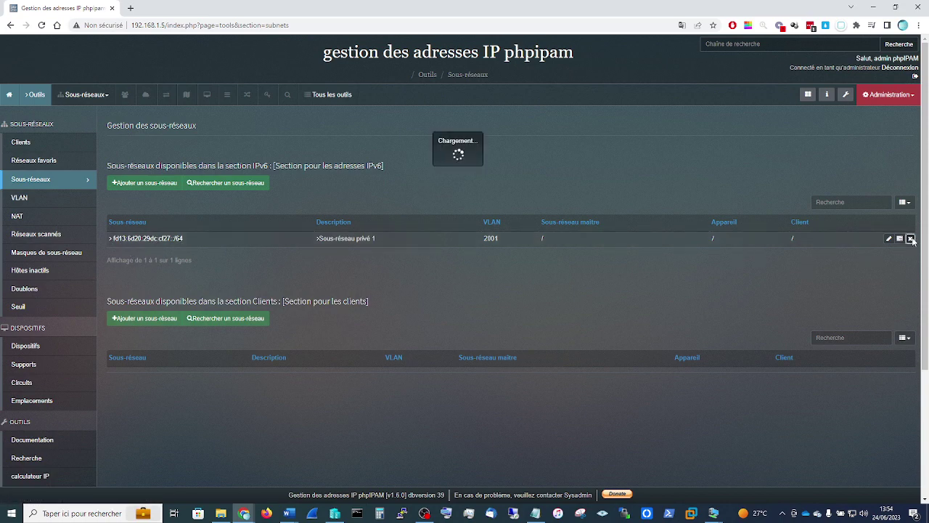
{"action": "left_click", "coordinate": [628, 410]}
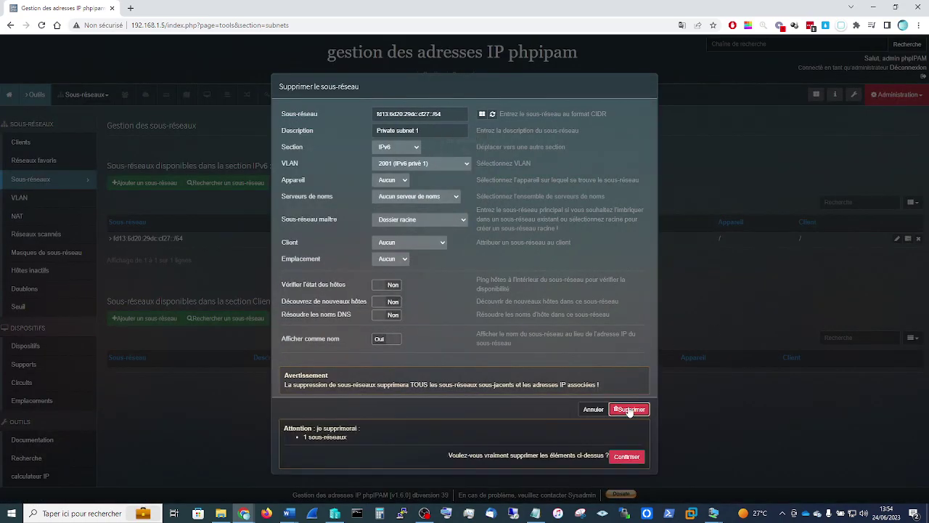
{"action": "left_click", "coordinate": [630, 460]}
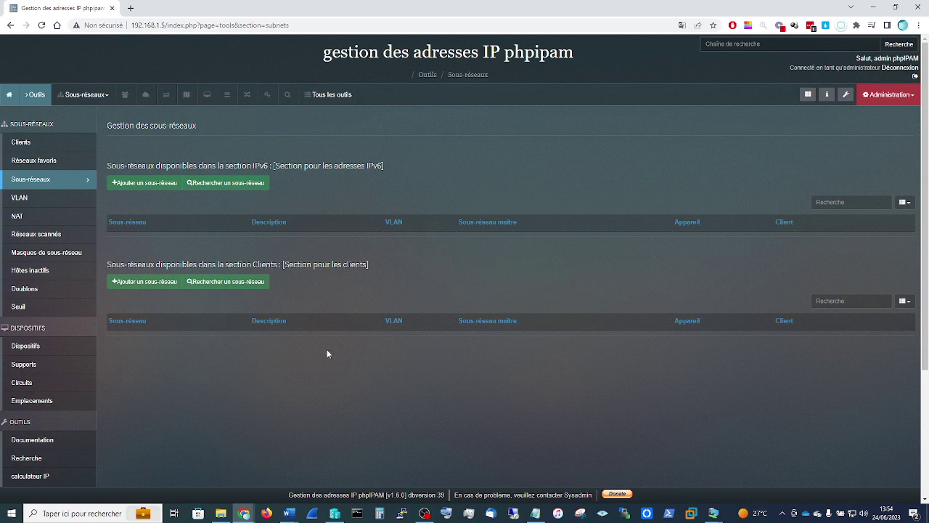
Step: Start a customers-section subnet 192.168.1.0/24 described 'reseau local'
{"action": "left_click", "coordinate": [163, 283]}
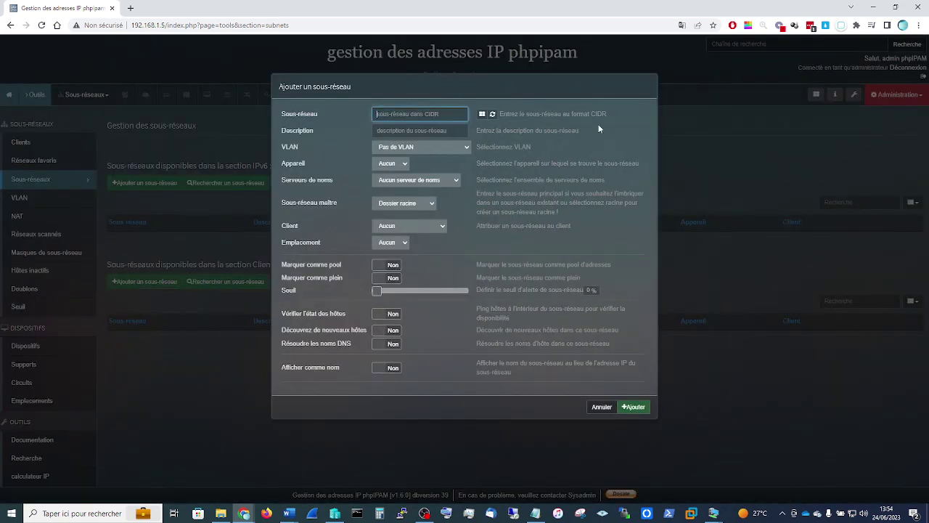
{"action": "type", "text": "192.168.1"}
{"action": "type", "text": ".0/2"}
{"action": "type", "text": "4"}
{"action": "left_click", "coordinate": [440, 130]}
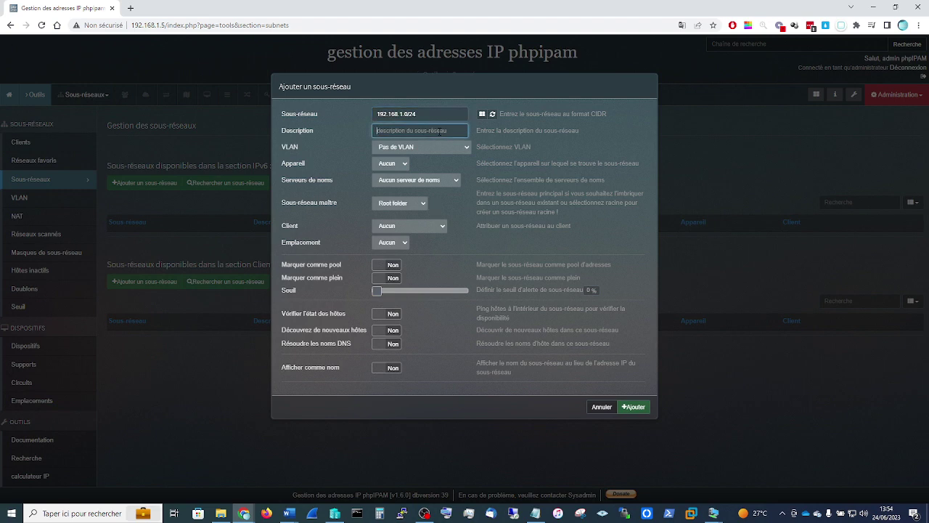
{"action": "type", "text": "reseau l"}
{"action": "type", "text": "ocal"}
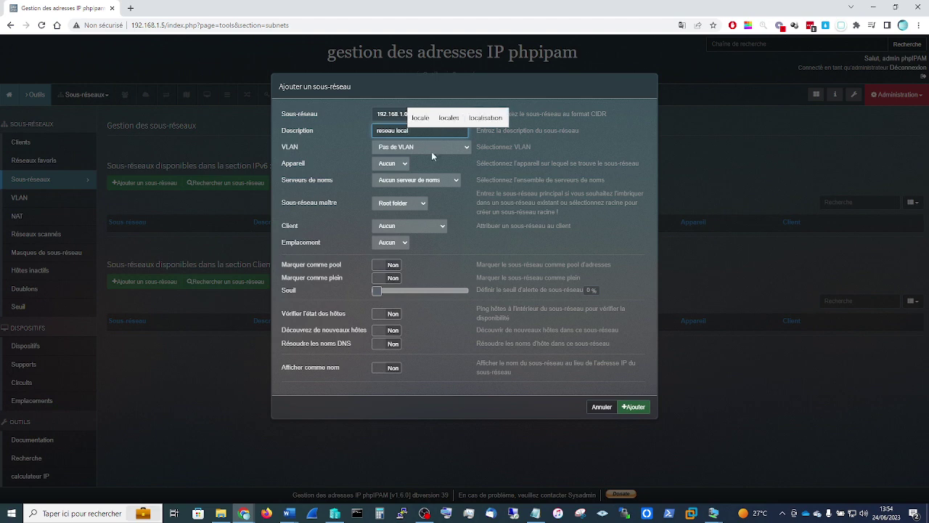
Step: Leave VLAN, device, nameserver, master subnet and location empty; assign customer infoprtous
{"action": "left_click", "coordinate": [410, 148]}
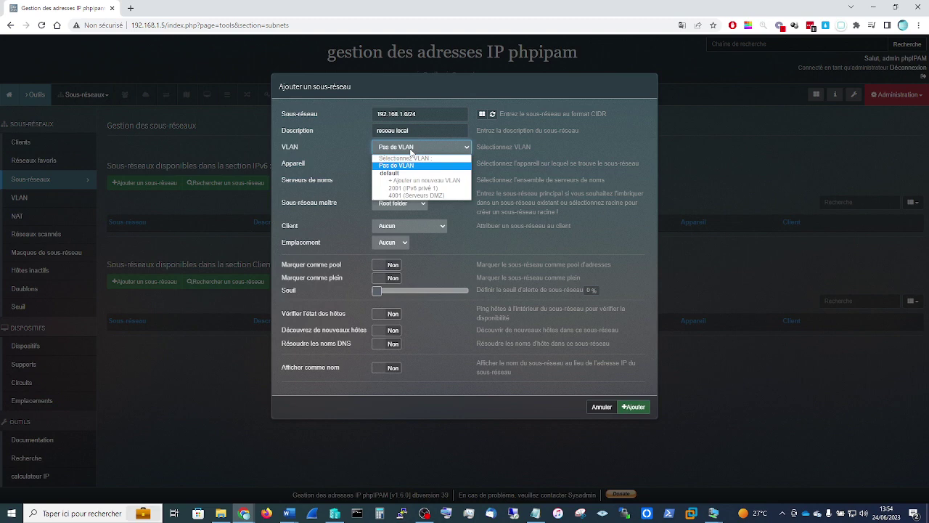
{"action": "left_click", "coordinate": [351, 141]}
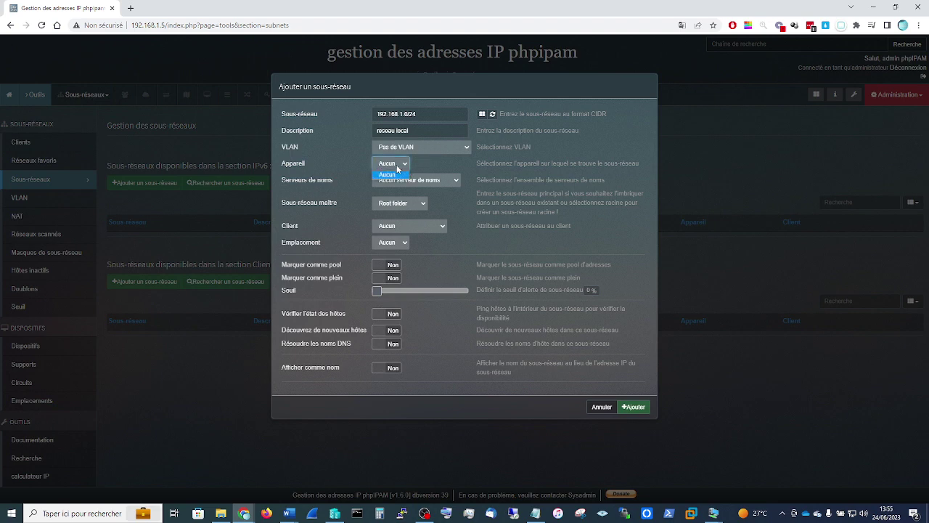
{"action": "left_click", "coordinate": [397, 174]}
{"action": "left_click", "coordinate": [410, 181]}
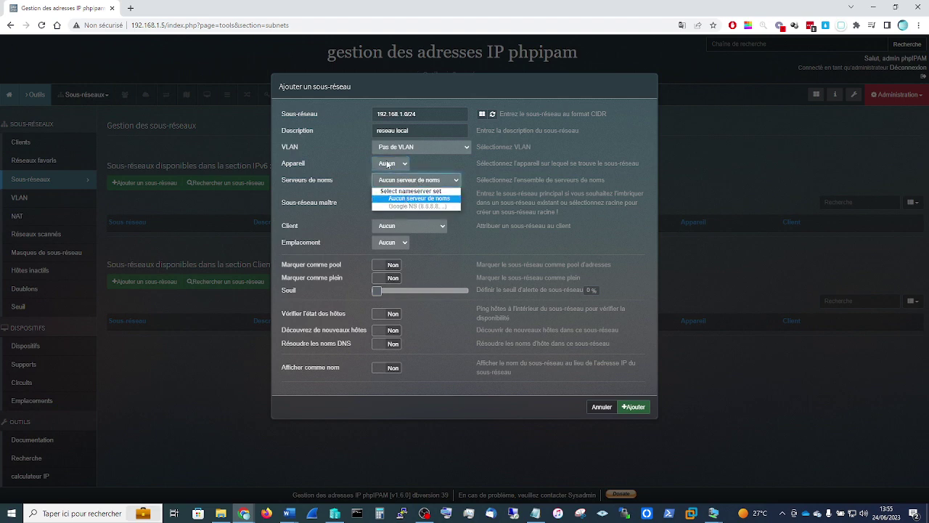
{"action": "left_click", "coordinate": [402, 211]}
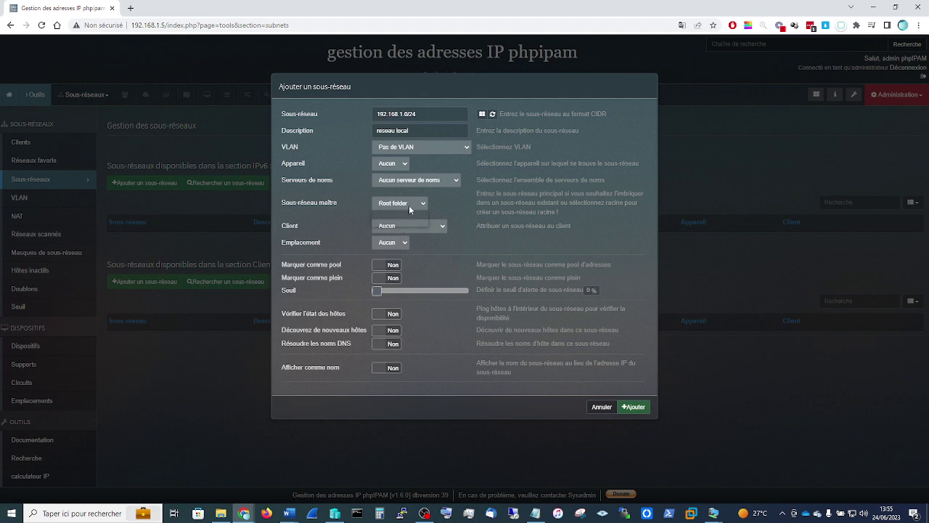
{"action": "left_click", "coordinate": [409, 204]}
{"action": "left_click", "coordinate": [349, 218]}
{"action": "left_click", "coordinate": [389, 230]}
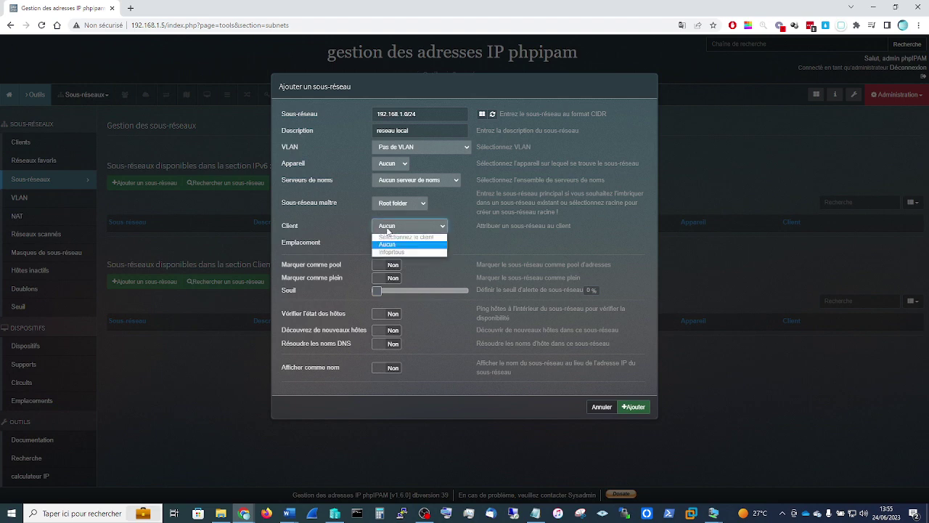
{"action": "left_click", "coordinate": [392, 252]}
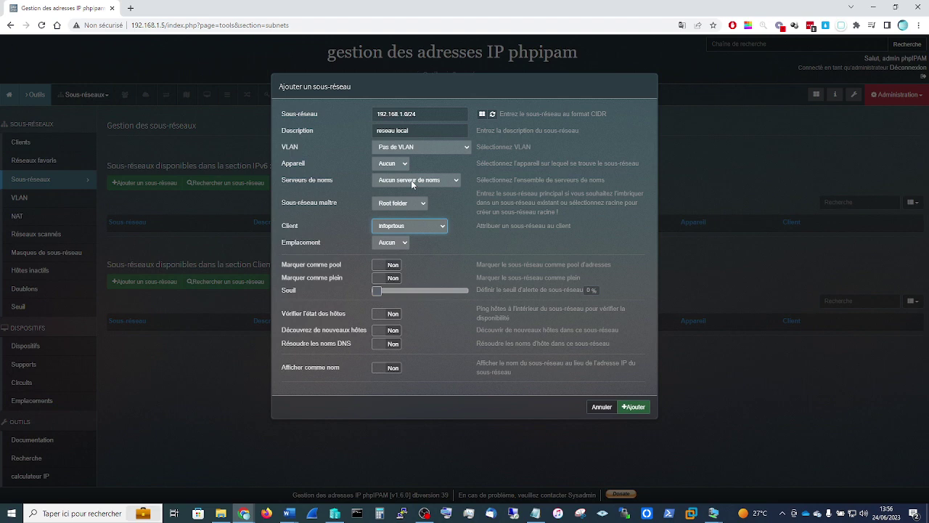
{"action": "left_click", "coordinate": [394, 242]}
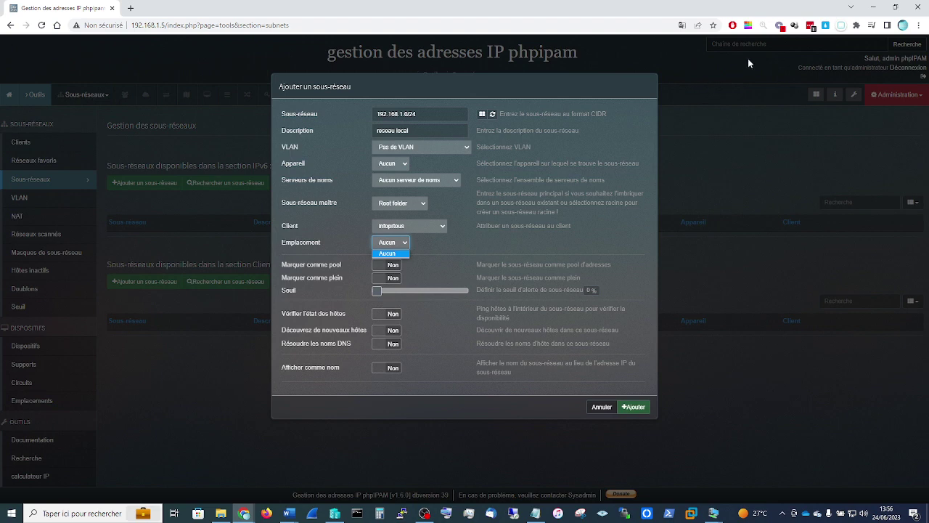
{"action": "left_click", "coordinate": [681, 27]}
{"action": "left_click", "coordinate": [681, 26]}
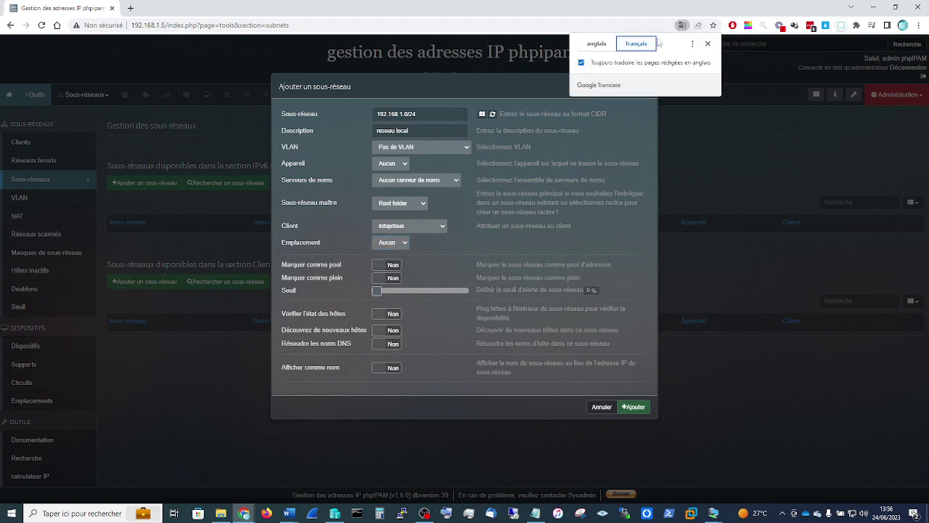
{"action": "left_click", "coordinate": [425, 264]}
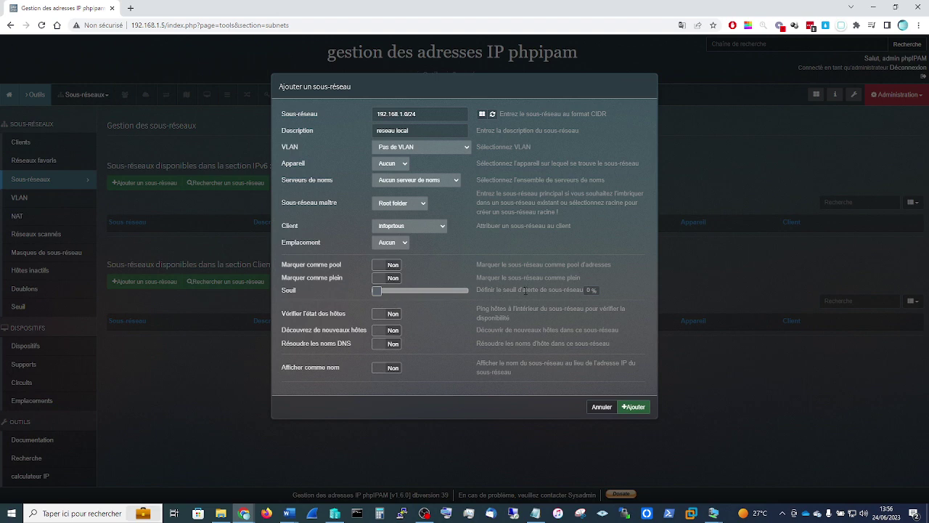
Step: Set an 18% threshold, enable host checks, discovery and DNS resolution, and save
{"action": "left_click", "coordinate": [389, 291]}
{"action": "left_click", "coordinate": [377, 316]}
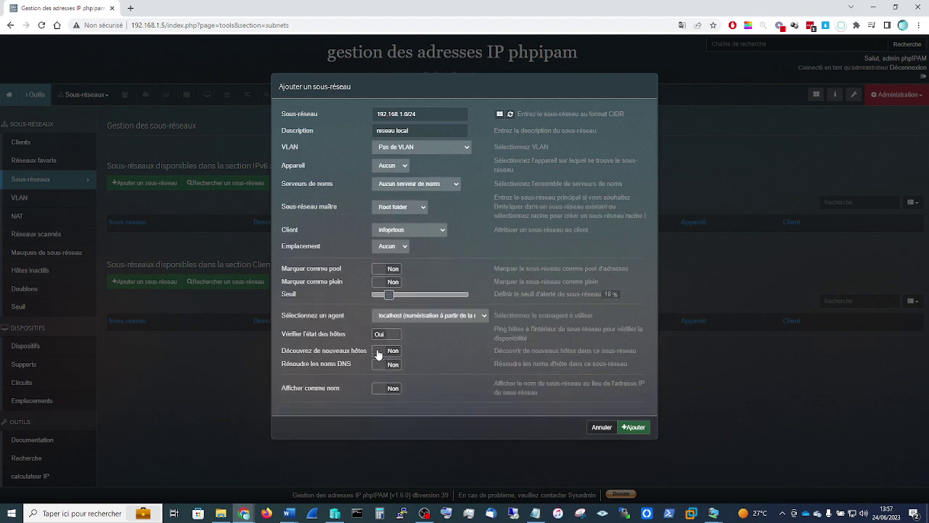
{"action": "left_click", "coordinate": [377, 353]}
{"action": "left_click", "coordinate": [381, 365]}
{"action": "left_click", "coordinate": [635, 428]}
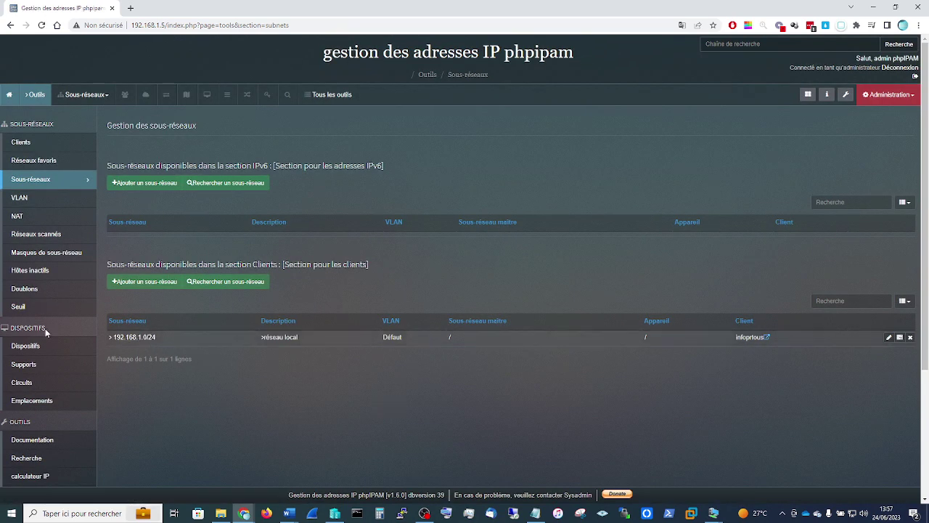
Step: Delete VLAN 2001 and VLAN 4001 (Serveurs DMZ) from the VLAN list
{"action": "left_click", "coordinate": [20, 198]}
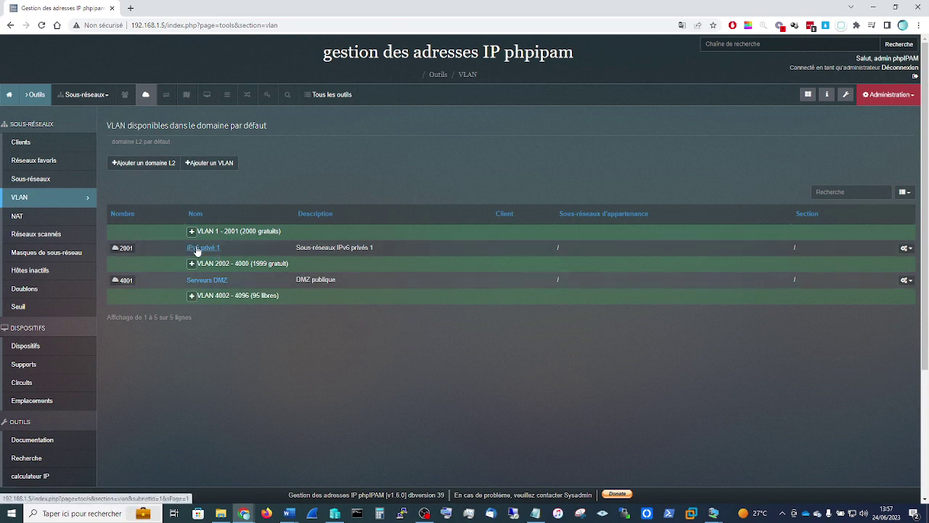
{"action": "left_click", "coordinate": [911, 249]}
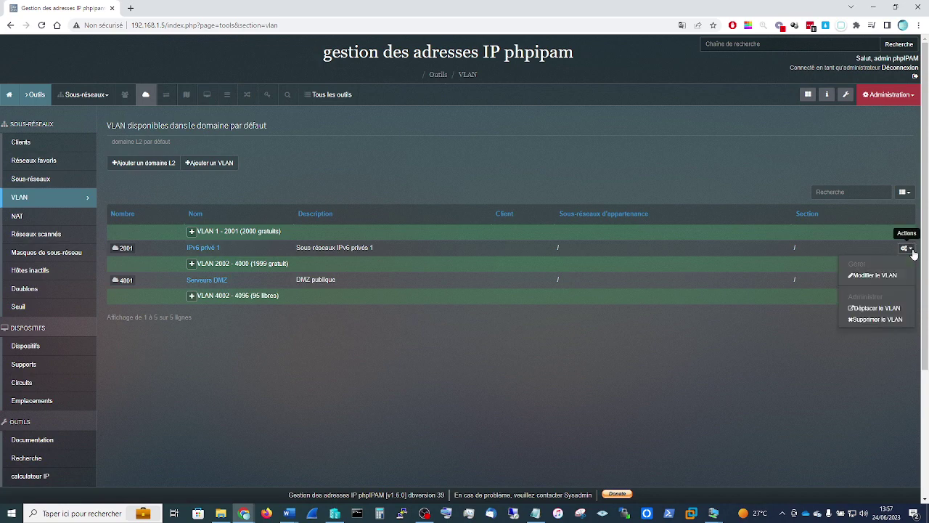
{"action": "left_click", "coordinate": [879, 320]}
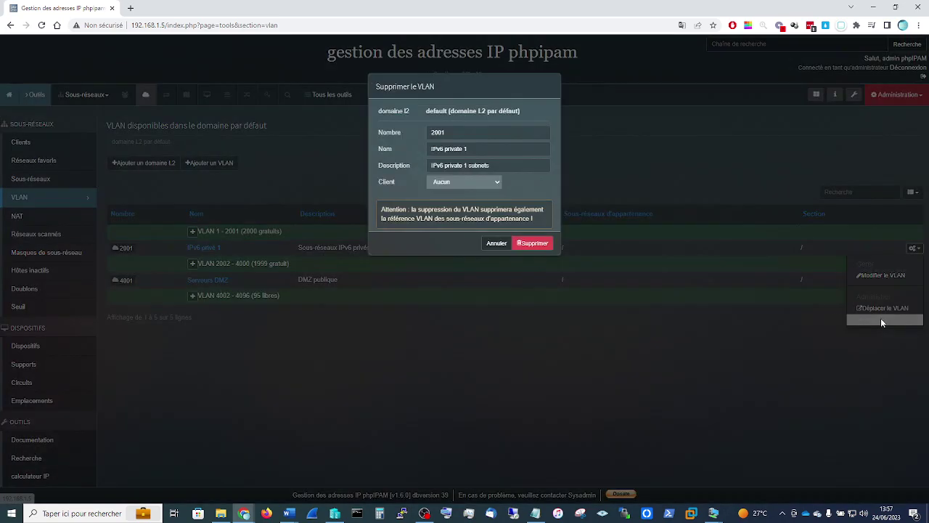
{"action": "left_click", "coordinate": [535, 245]}
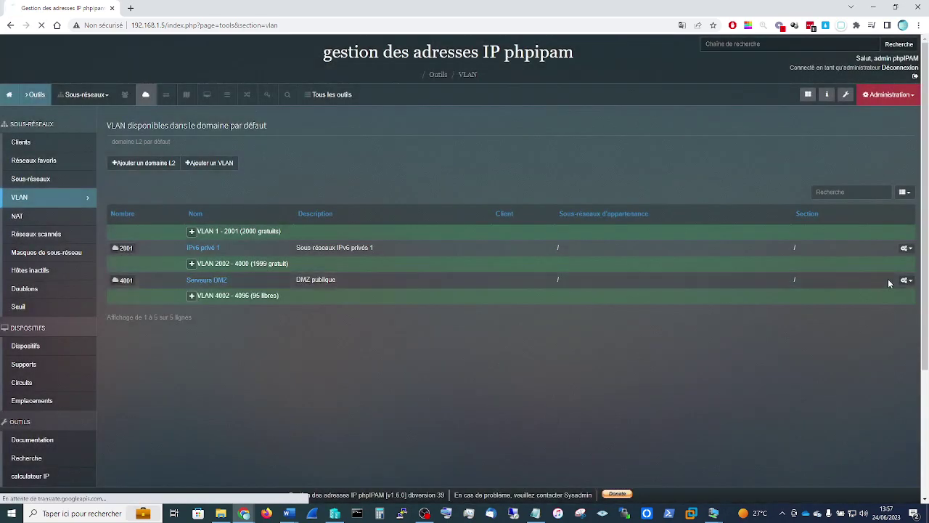
{"action": "left_click", "coordinate": [906, 247]}
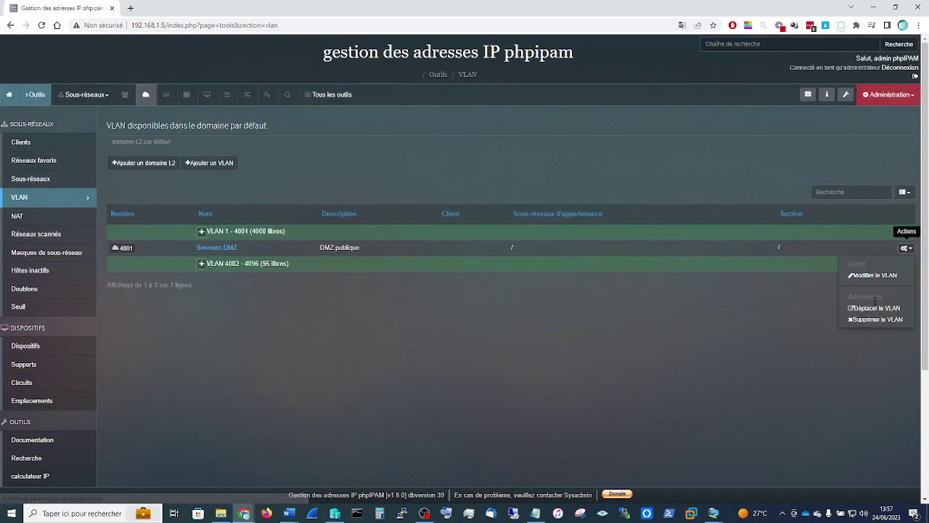
{"action": "left_click", "coordinate": [876, 320]}
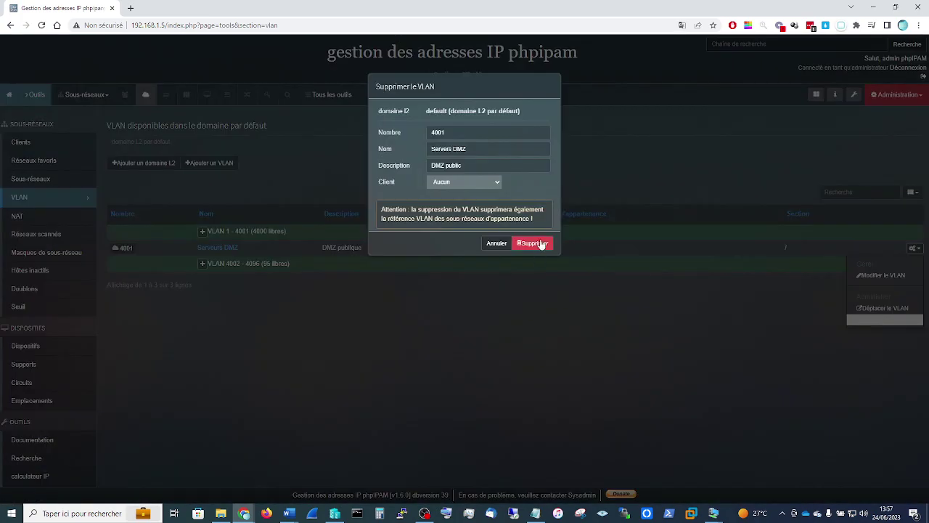
{"action": "left_click", "coordinate": [541, 243]}
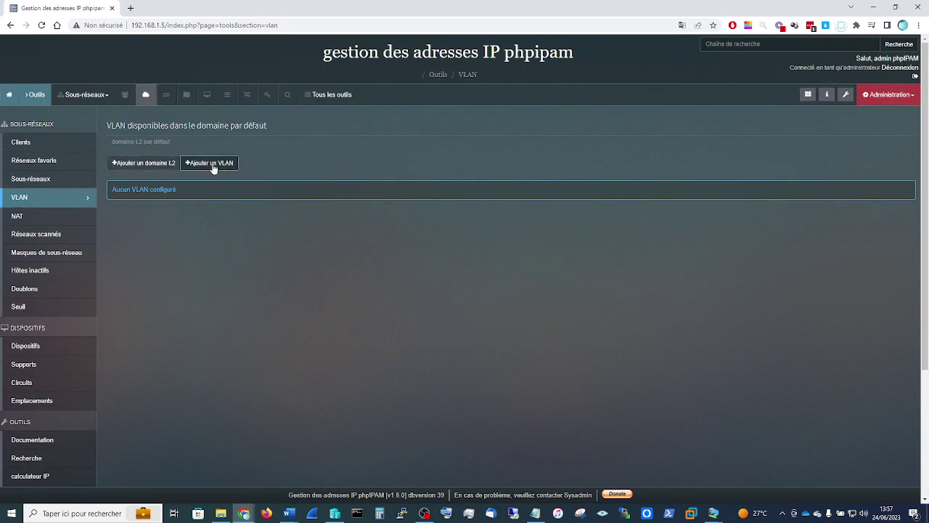
Step: Fill in VLAN number 14, name 'vlan postes de travail' and client infoprtous, then submit
{"action": "left_click", "coordinate": [206, 165]}
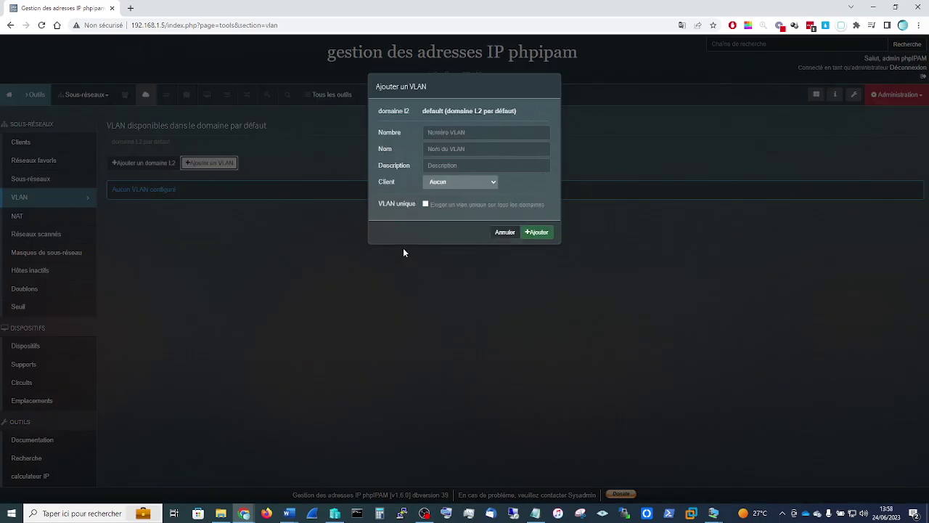
{"action": "left_click", "coordinate": [478, 132]}
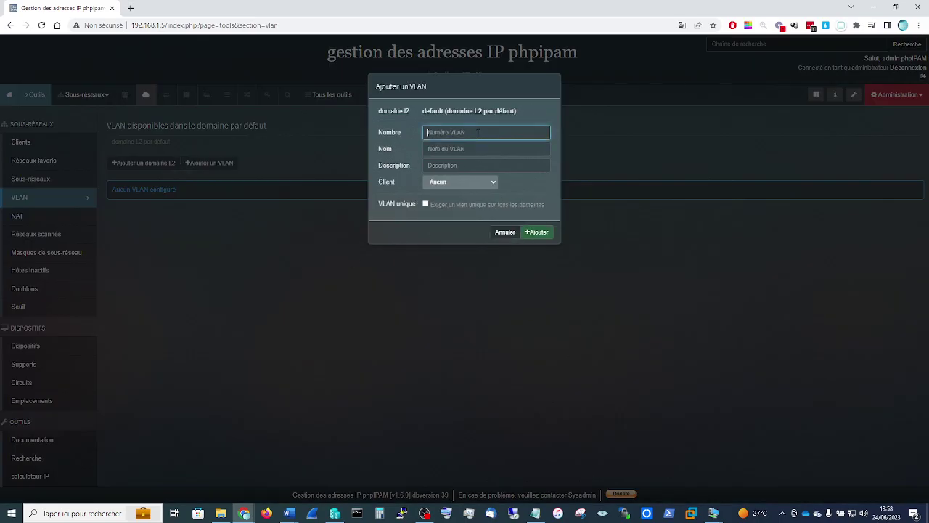
{"action": "type", "text": "14"}
{"action": "left_click", "coordinate": [463, 149]}
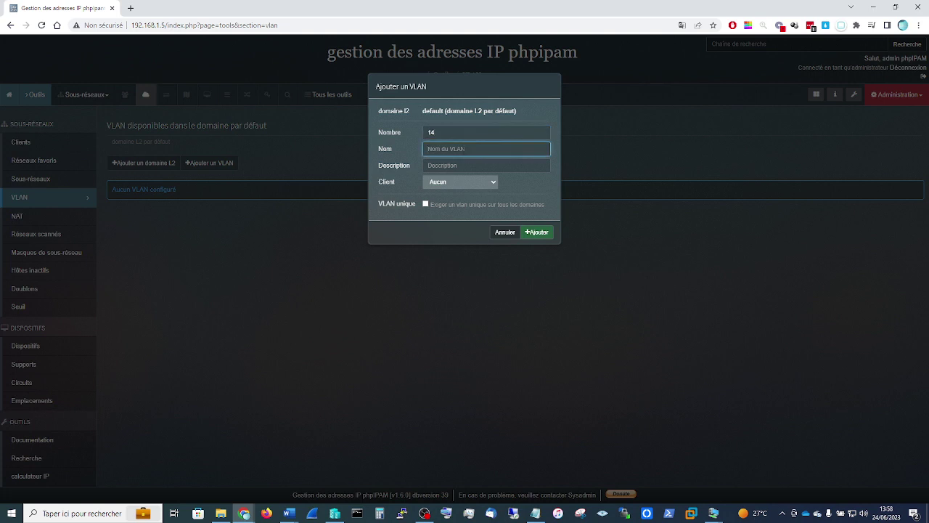
{"action": "type", "text": "po"}
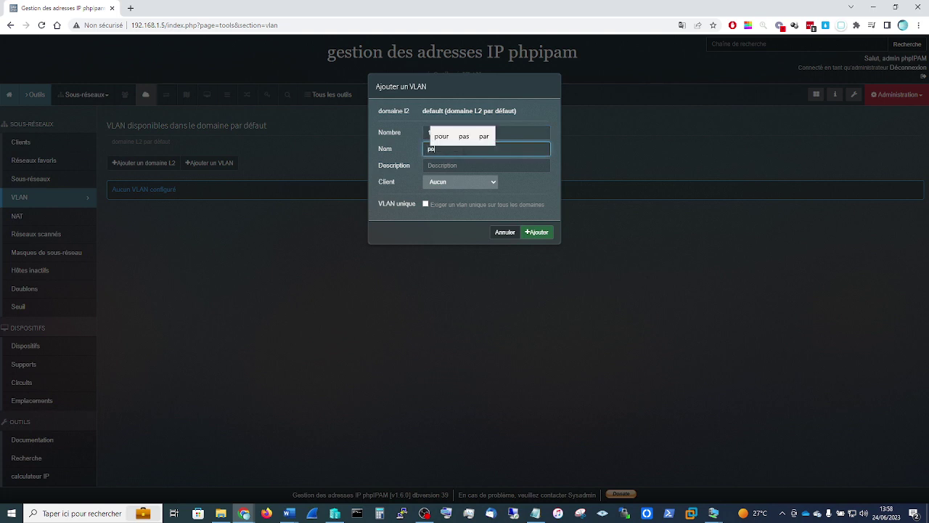
{"action": "type", "text": "stes de "}
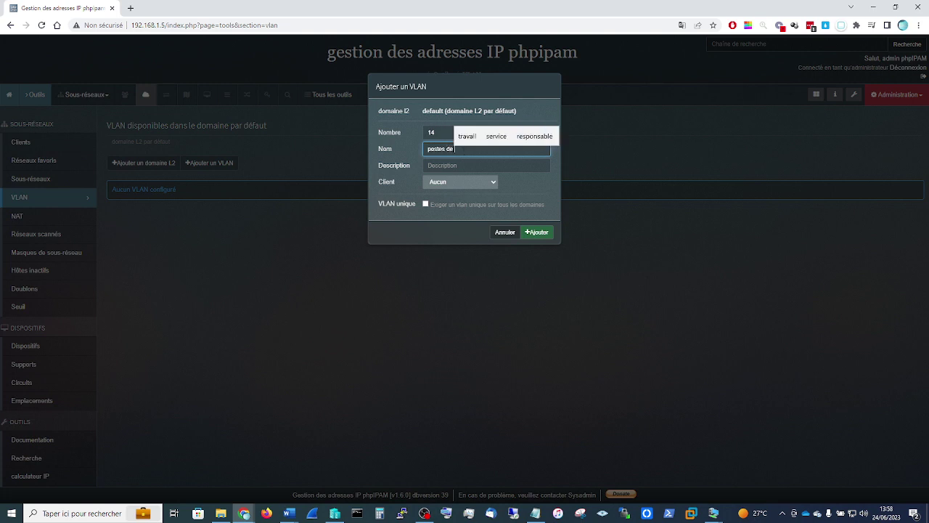
{"action": "type", "text": "travail"}
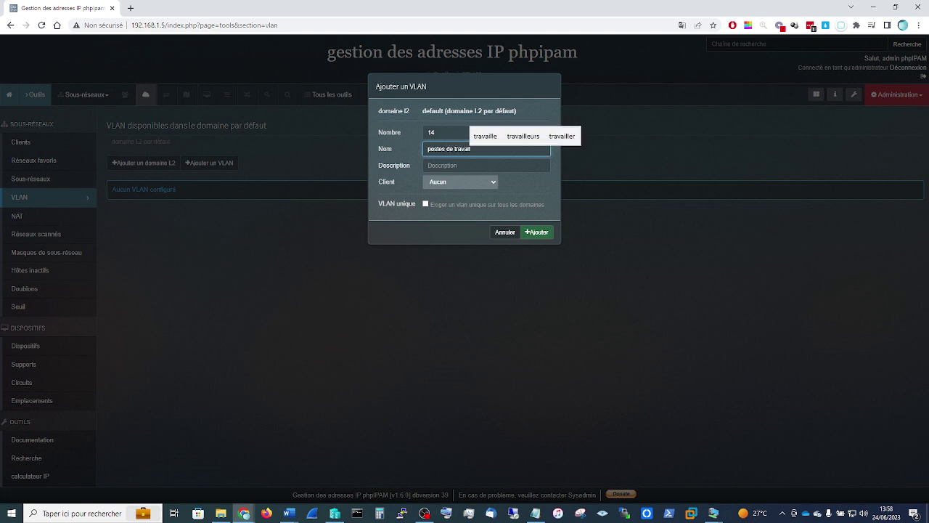
{"action": "key", "text": "Home"}
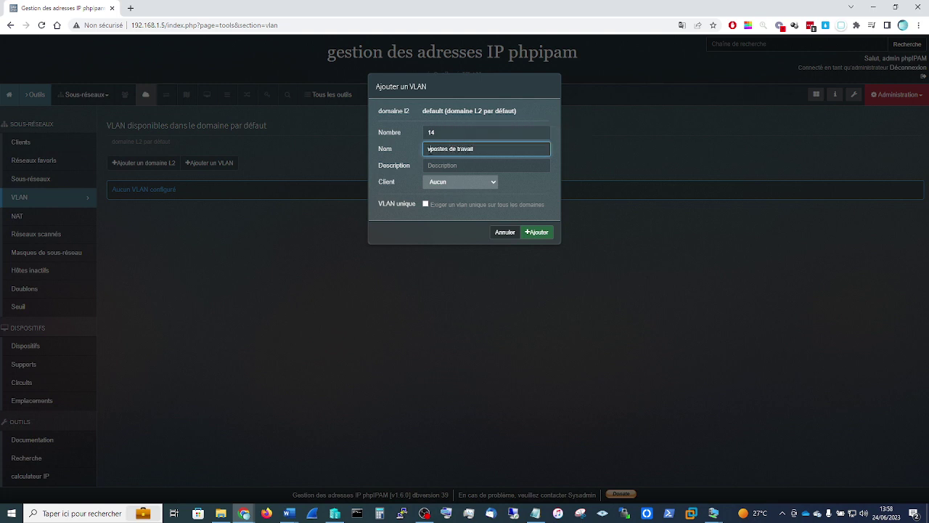
{"action": "type", "text": "vlan"}
{"action": "left_click", "coordinate": [428, 132]}
{"action": "type", "text": "vlan"}
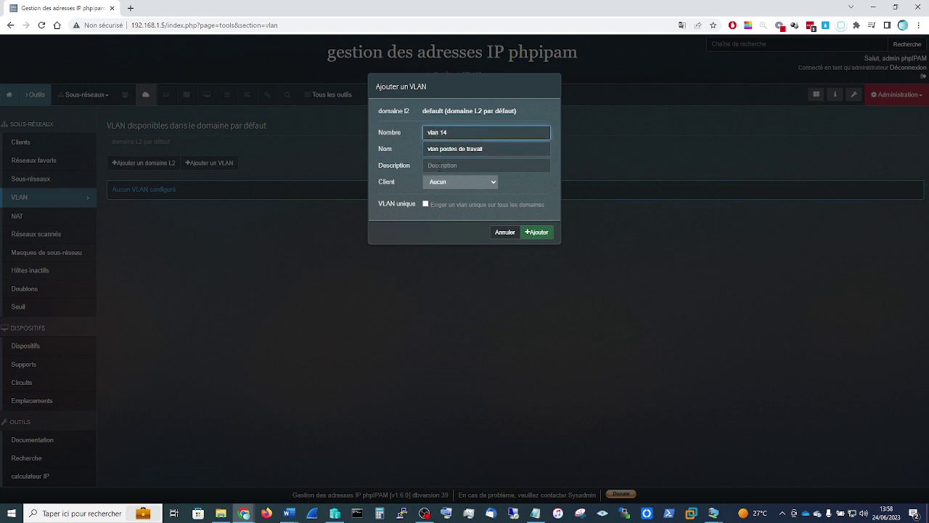
{"action": "left_click", "coordinate": [459, 164]}
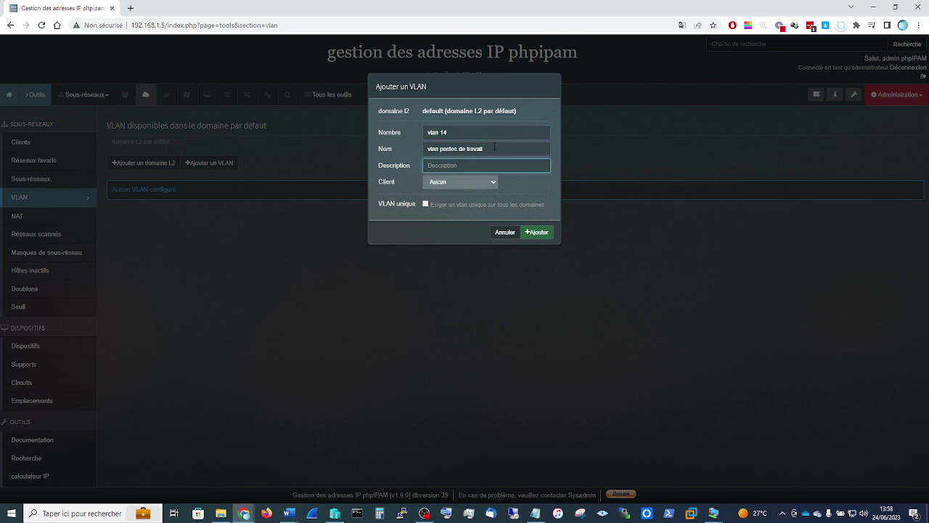
{"action": "left_click", "coordinate": [437, 185]}
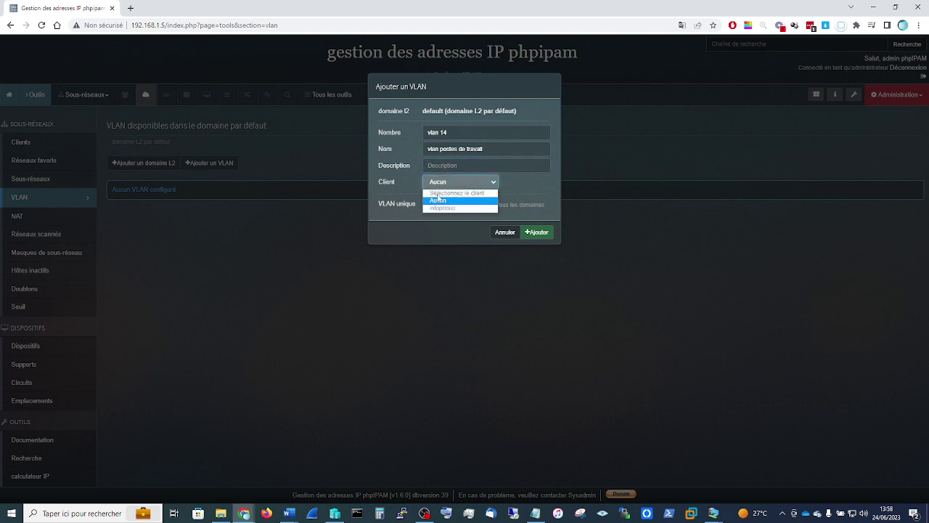
{"action": "left_click", "coordinate": [438, 205]}
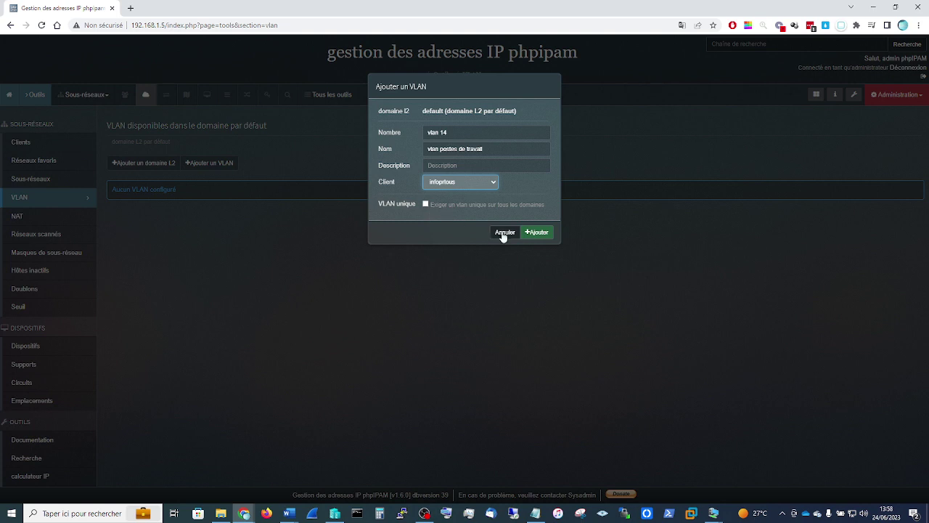
{"action": "left_click", "coordinate": [538, 234]}
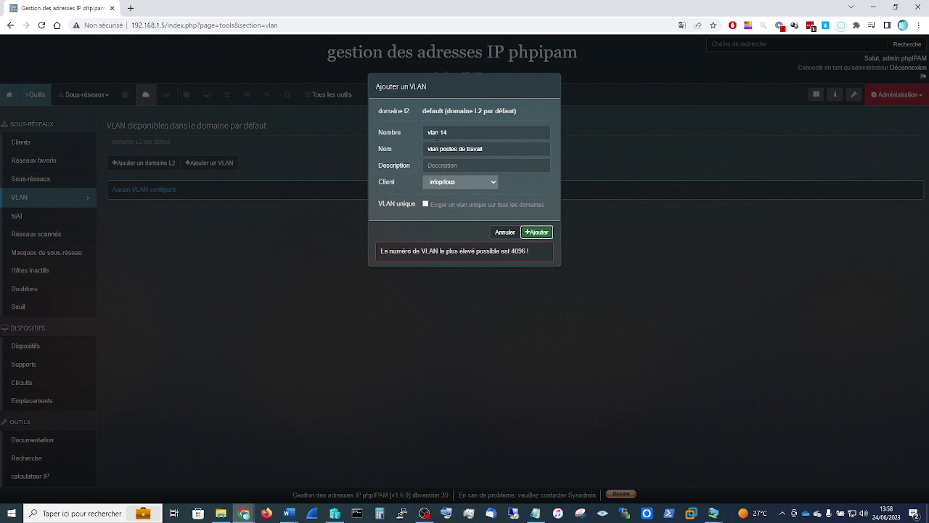
Step: Remove the stray 'vlan' text from the number field, leaving 14, and resubmit
{"action": "left_click", "coordinate": [441, 132]}
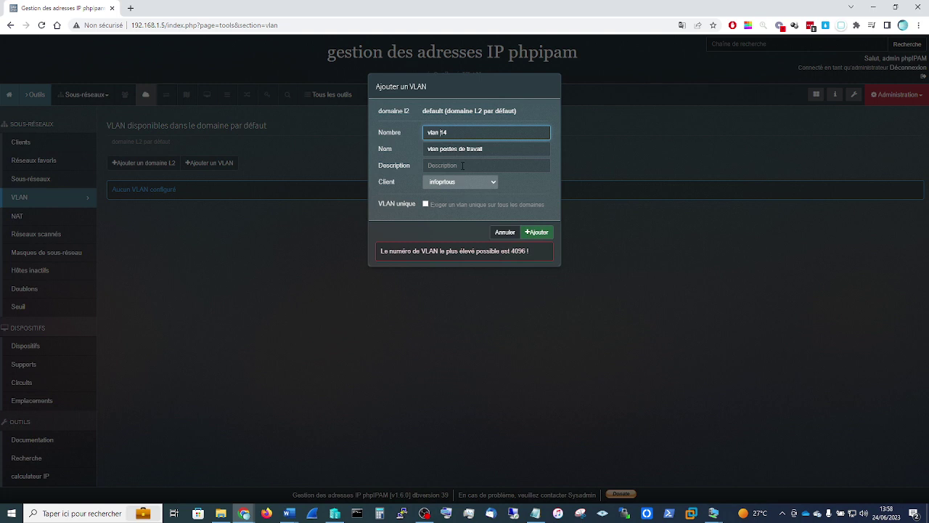
{"action": "key", "text": "BackSpace"}
{"action": "key", "text": "BackSpace"}
{"action": "key", "text": "BackSpace"}
{"action": "key", "text": "BackSpace"}
{"action": "key", "text": "BackSpace"}
{"action": "left_click", "coordinate": [544, 236]}
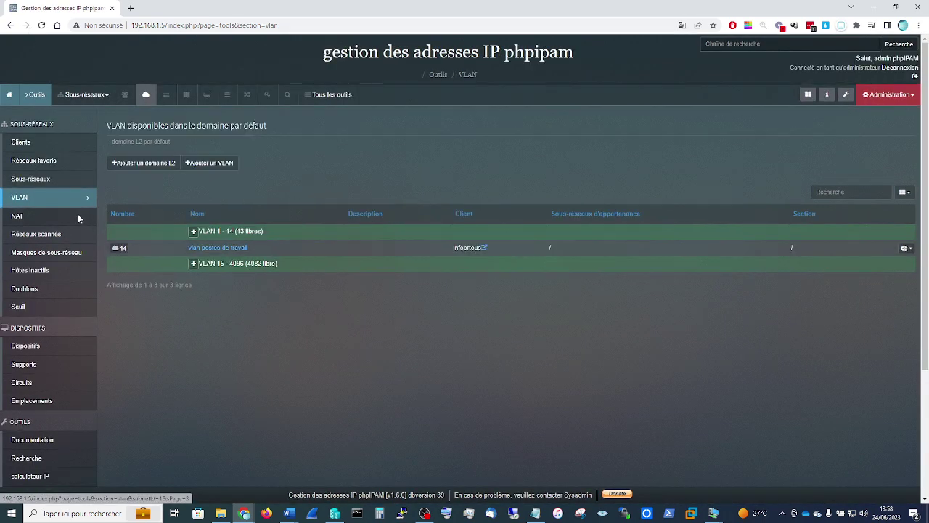
Step: Browse NAT, Réseaux scannés, Masques, Hôtes inactifs, Doublons and Seuil, finishing on Dispositifs
{"action": "left_click", "coordinate": [18, 216]}
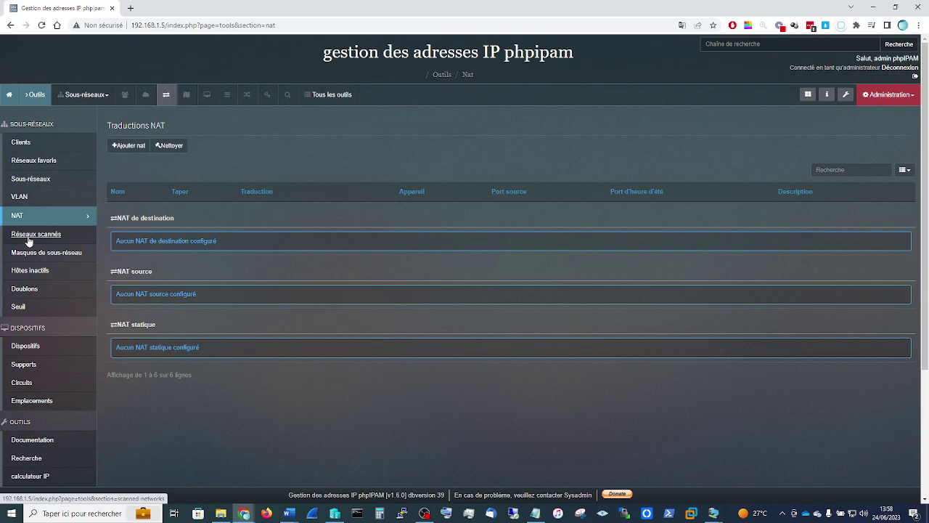
{"action": "left_click", "coordinate": [29, 236]}
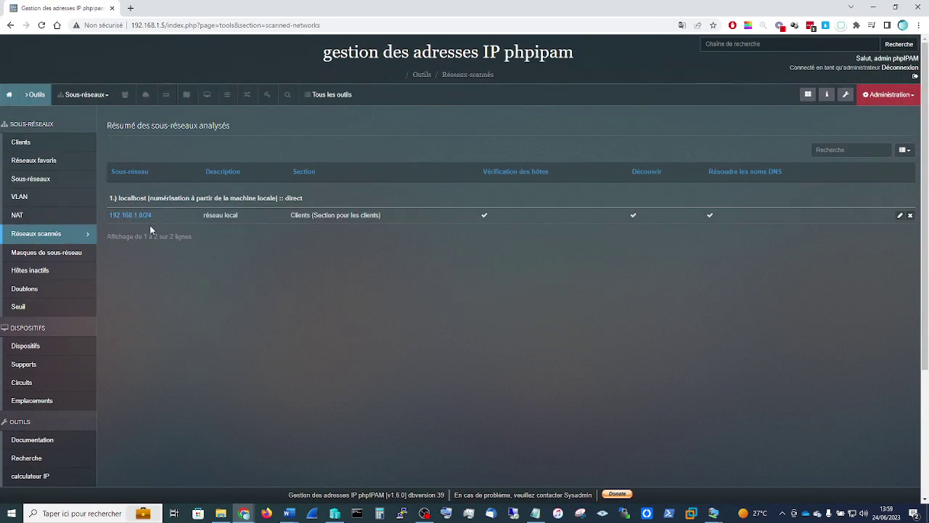
{"action": "left_click", "coordinate": [40, 259]}
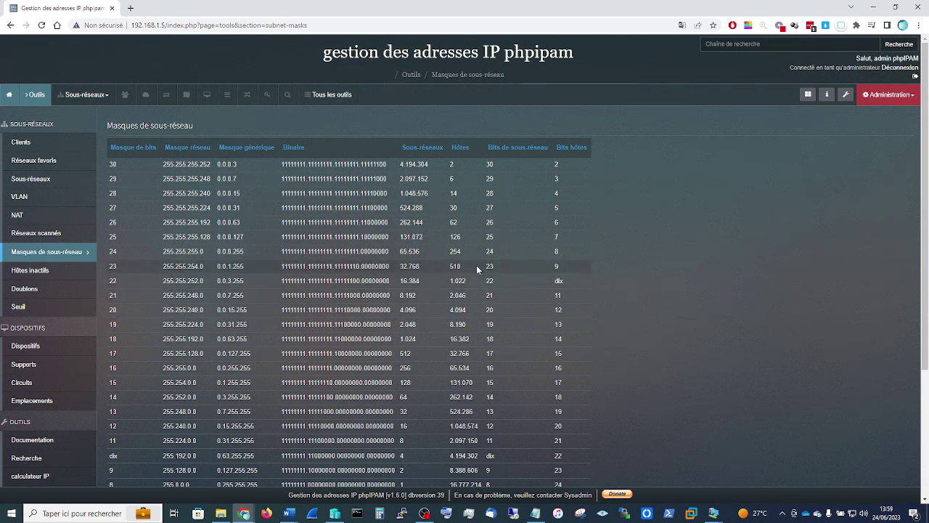
{"action": "left_click", "coordinate": [38, 272]}
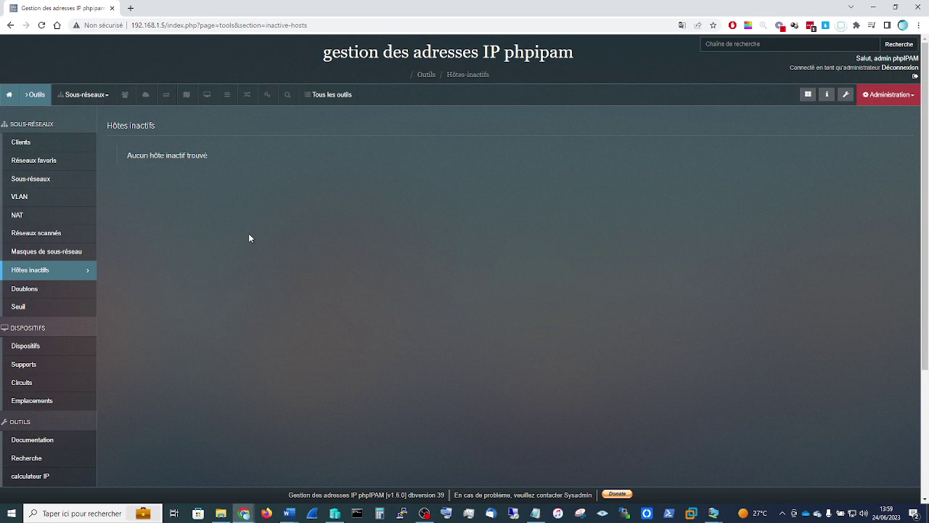
{"action": "left_click", "coordinate": [22, 292]}
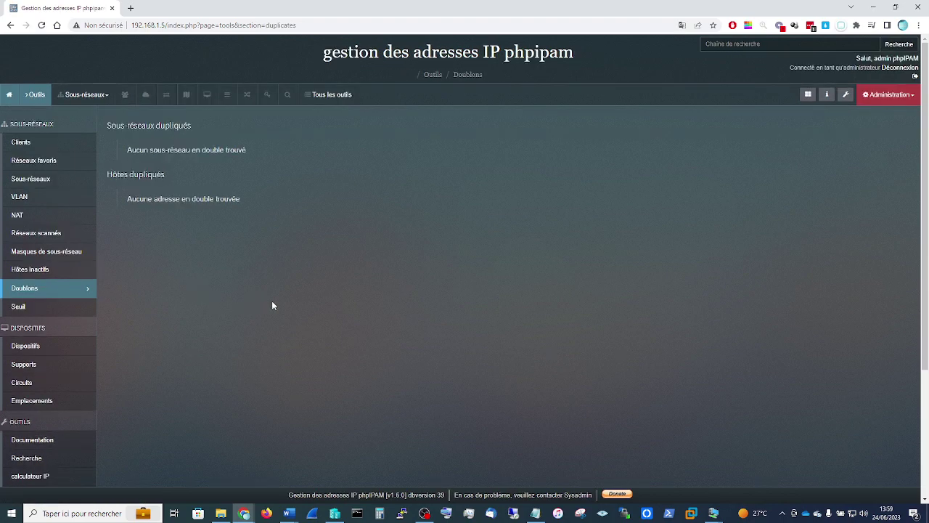
{"action": "left_click", "coordinate": [19, 306]}
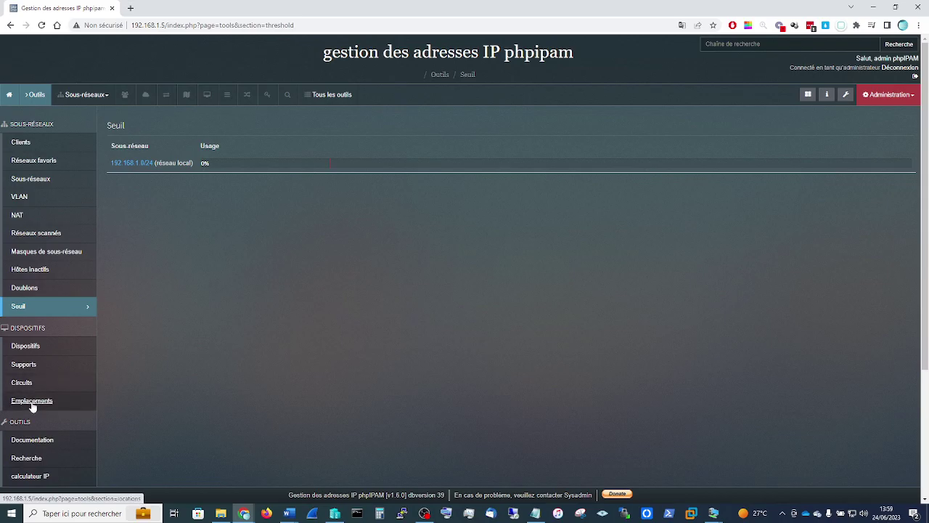
{"action": "left_click", "coordinate": [26, 350]}
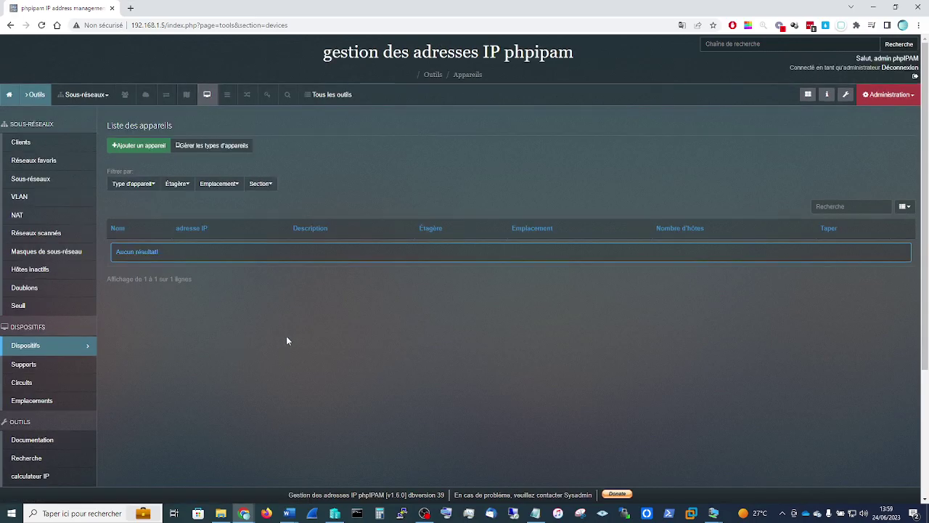
Step: Revert the Google Translate view so phpIPAM shows its original English text
{"action": "left_click", "coordinate": [683, 26]}
{"action": "left_click", "coordinate": [596, 44]}
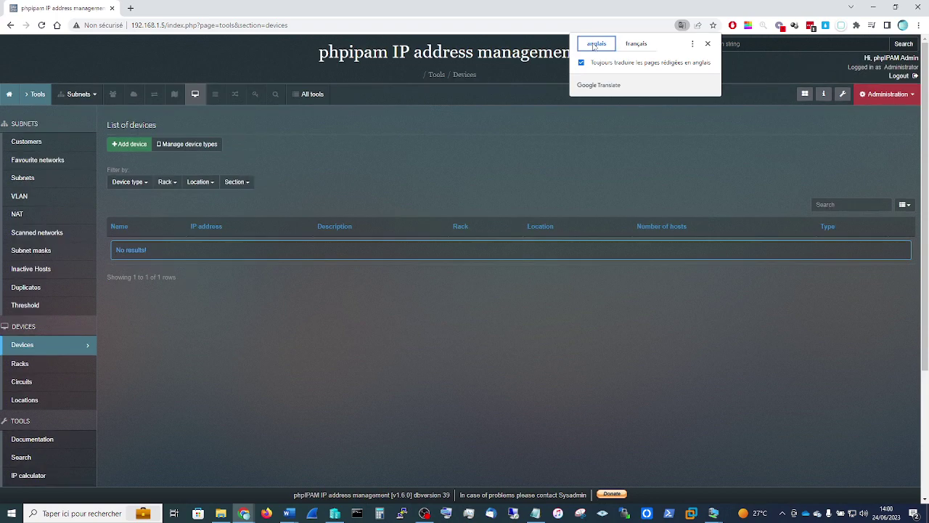
{"action": "left_click", "coordinate": [561, 300]}
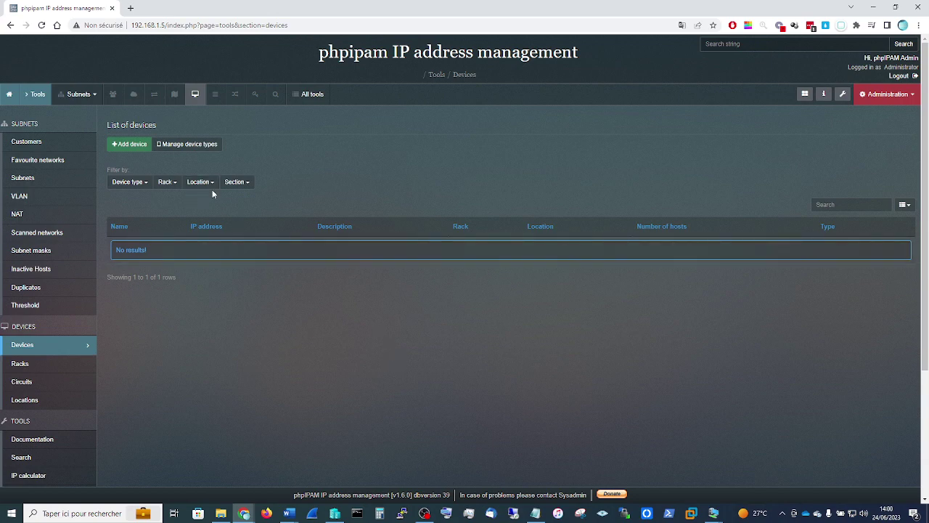
Step: Start a new device named 'switch' with IP address 192.168.1.48
{"action": "left_click", "coordinate": [137, 145]}
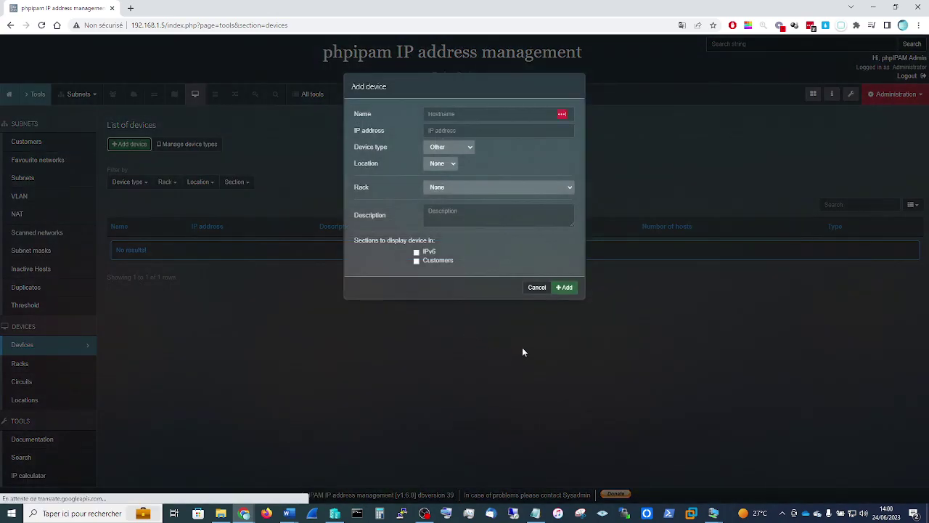
{"action": "left_click", "coordinate": [493, 114]}
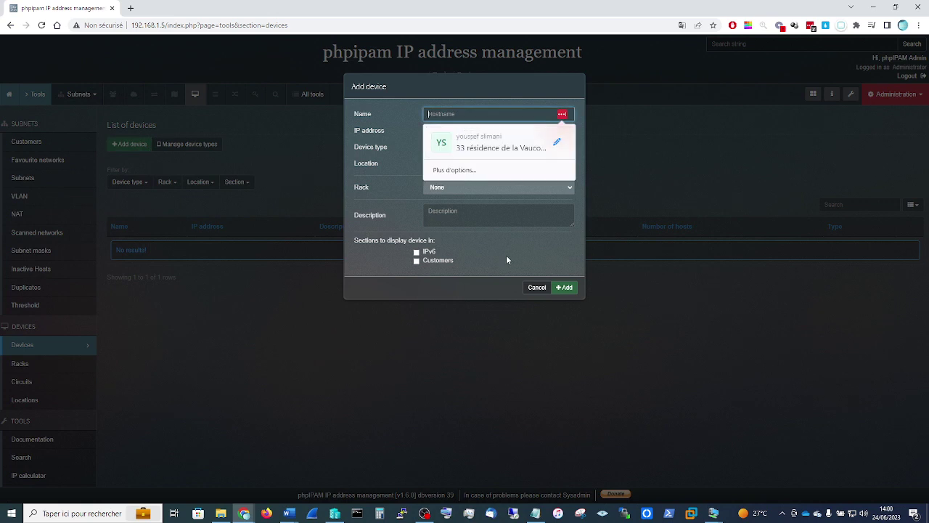
{"action": "type", "text": "switch"}
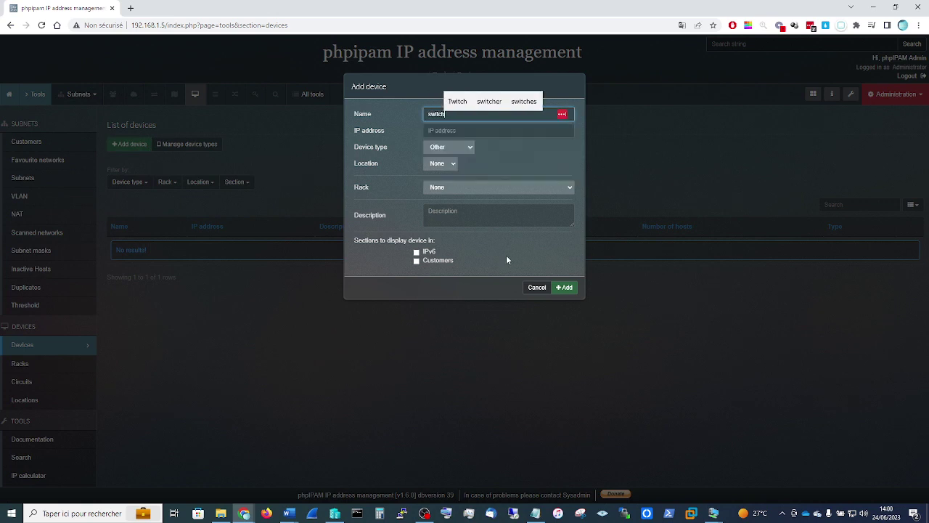
{"action": "left_click", "coordinate": [553, 131]}
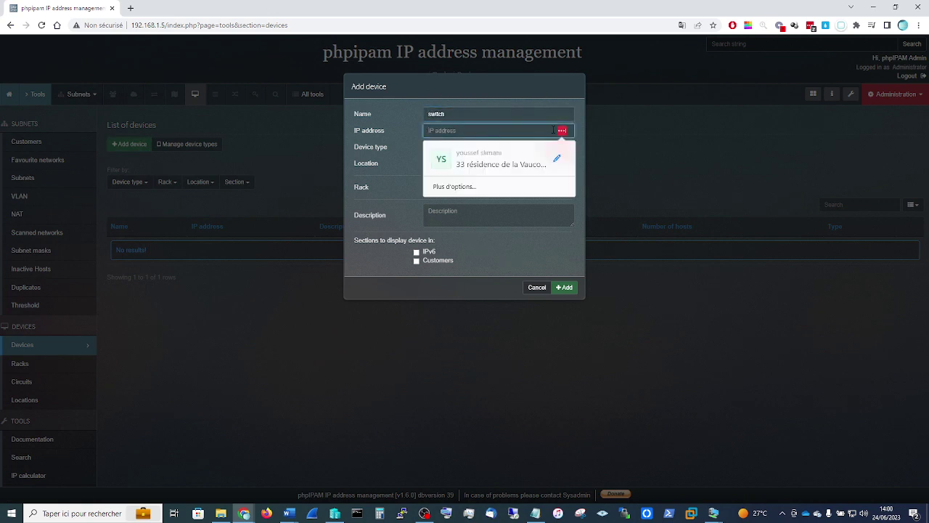
{"action": "type", "text": "192.168"}
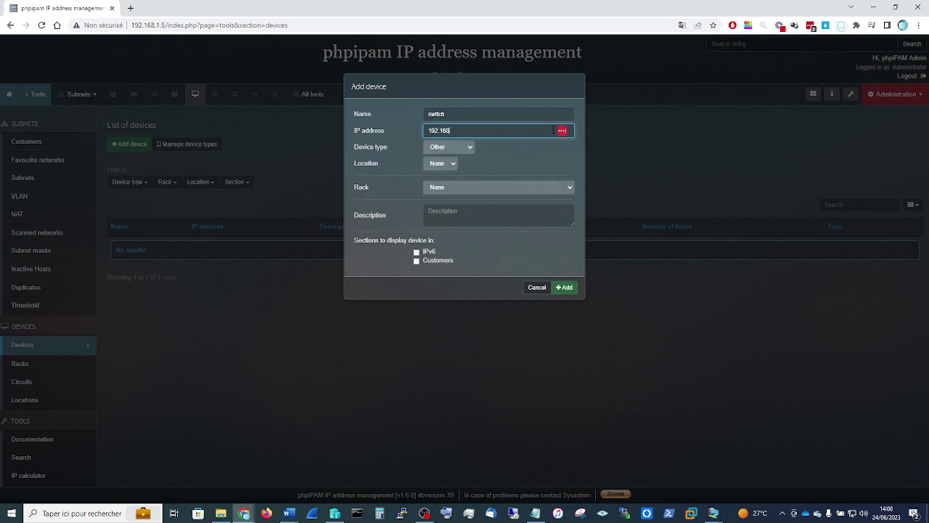
{"action": "type", "text": ".1"}
{"action": "type", "text": ".45"}
{"action": "key", "text": "BackSpace"}
{"action": "type", "text": "8"}
Step: Set type Switch, leave location and rack as None, and submit; 'Rack does not exist!' appears
{"action": "left_click", "coordinate": [451, 148]}
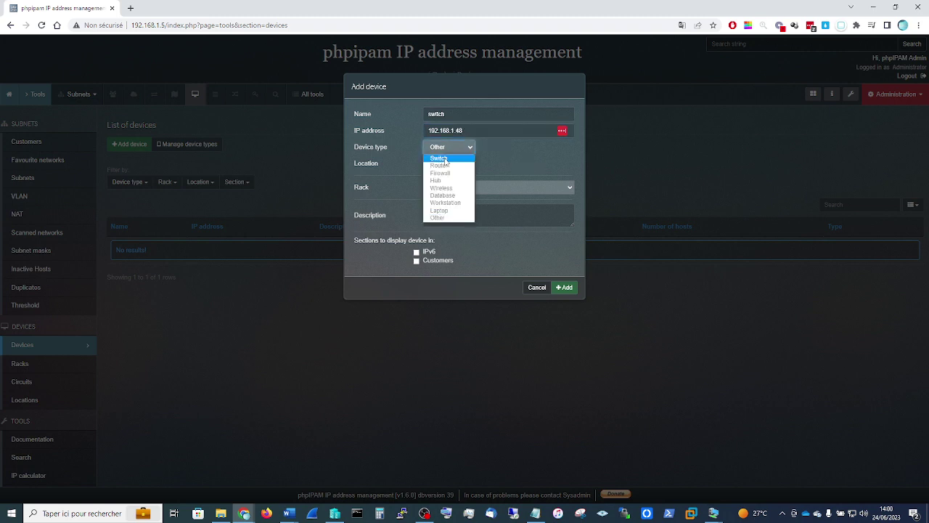
{"action": "left_click", "coordinate": [439, 159]}
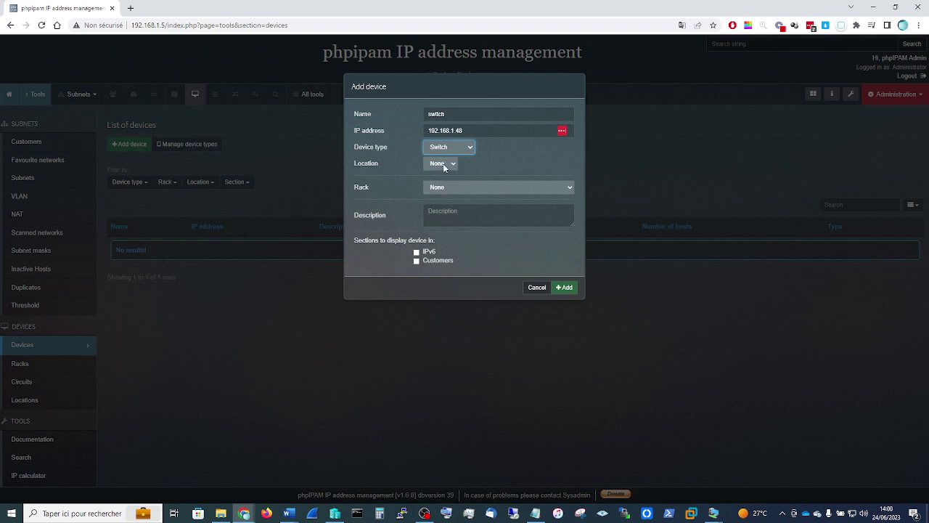
{"action": "left_click", "coordinate": [444, 166]}
{"action": "left_click", "coordinate": [444, 166]}
{"action": "left_click", "coordinate": [448, 190]}
{"action": "left_click", "coordinate": [449, 194]}
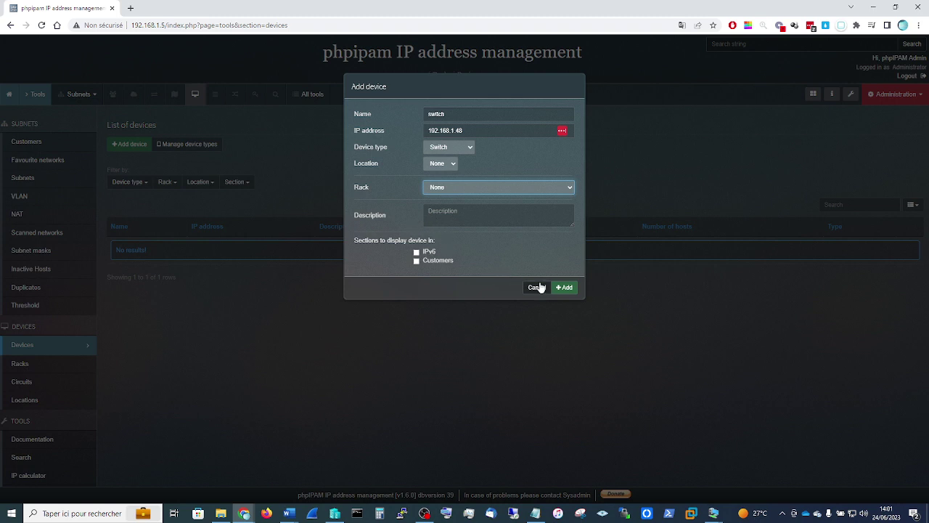
{"action": "left_click", "coordinate": [567, 289]}
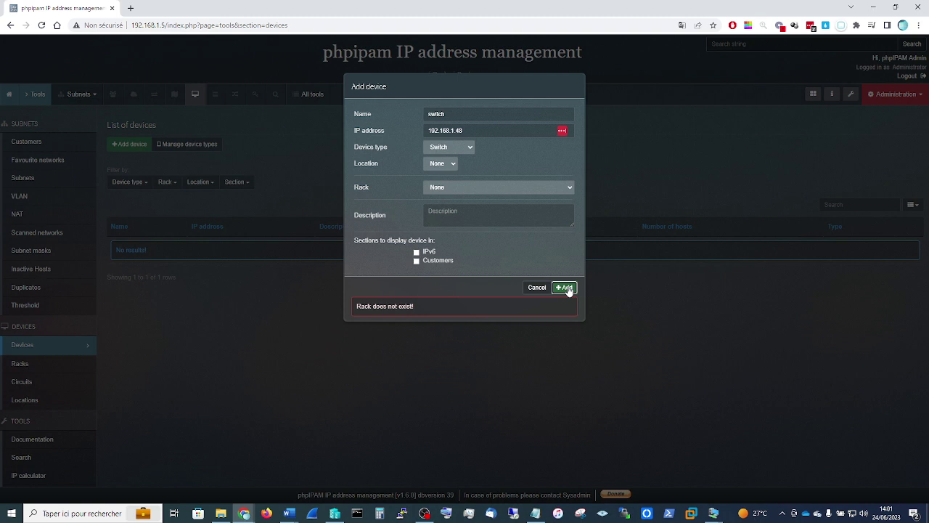
{"action": "left_click", "coordinate": [444, 166]}
{"action": "left_click", "coordinate": [443, 187]}
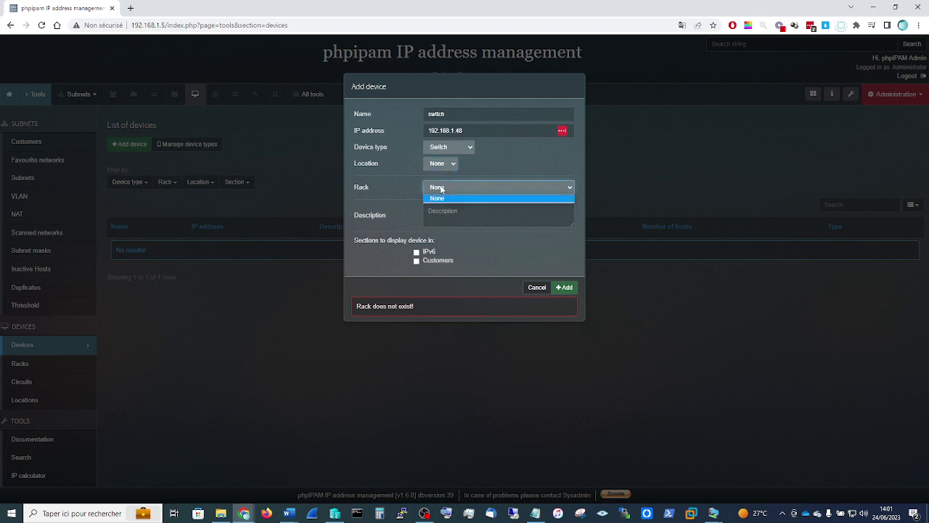
Step: Abandon the device form and start a new rack named 'rack 2'
{"action": "left_click", "coordinate": [537, 290]}
{"action": "left_click", "coordinate": [538, 290]}
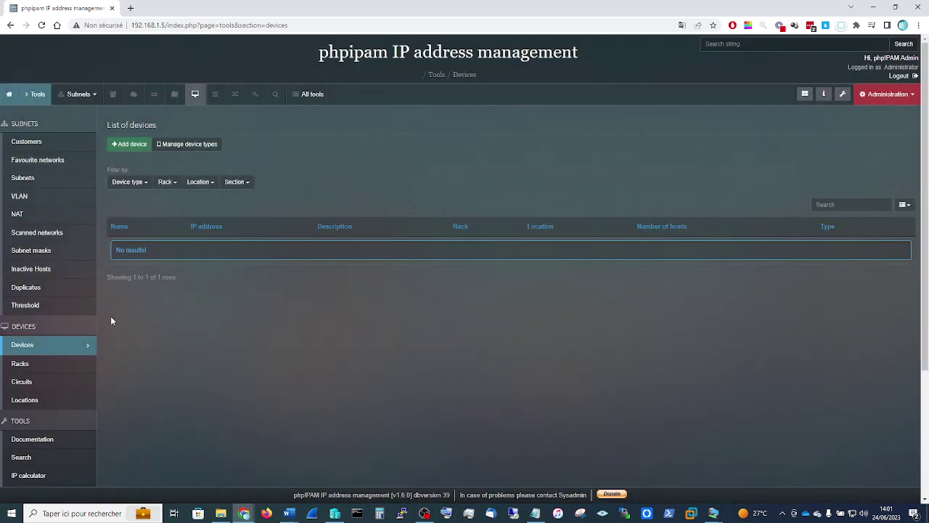
{"action": "left_click", "coordinate": [22, 366]}
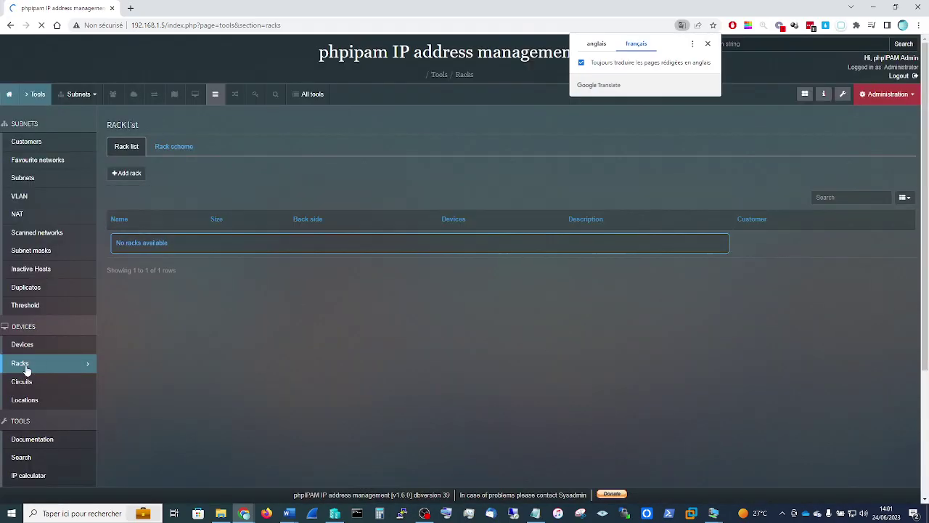
{"action": "left_click", "coordinate": [131, 174]}
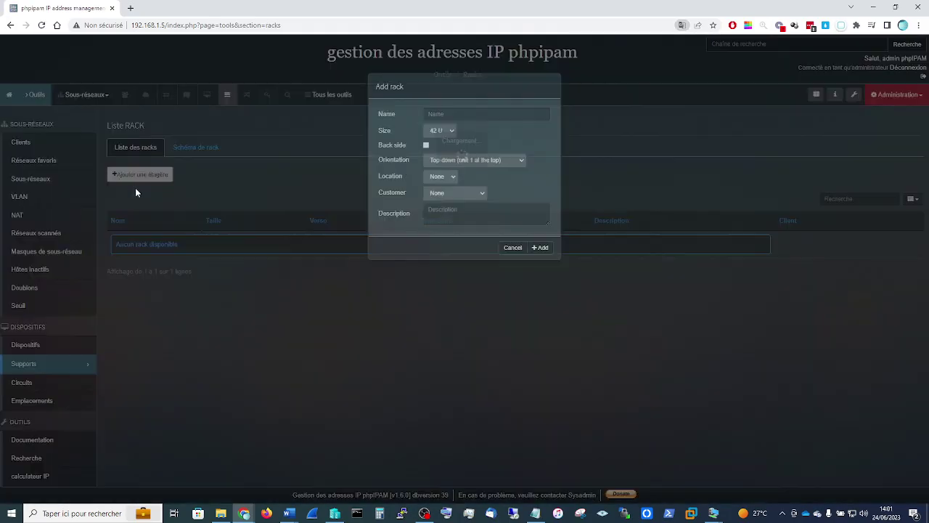
{"action": "left_click", "coordinate": [450, 113]}
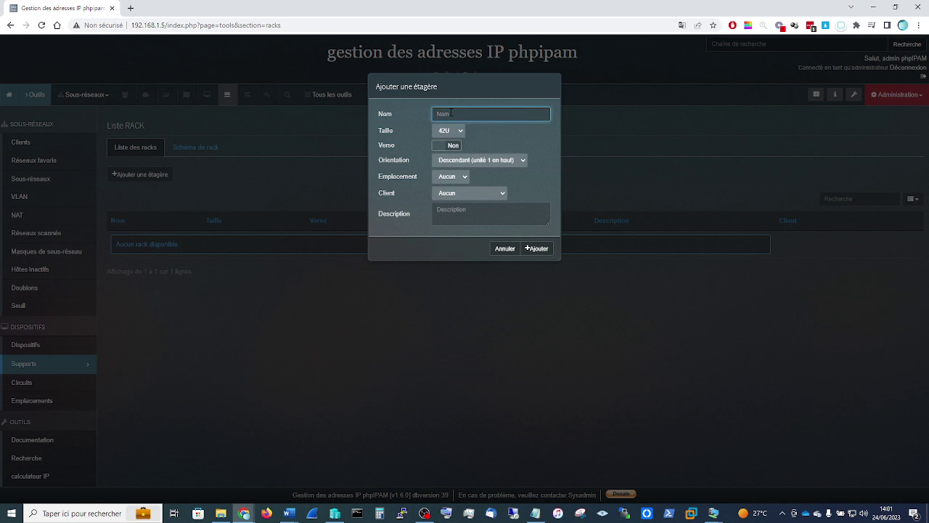
{"action": "type", "text": "rack"}
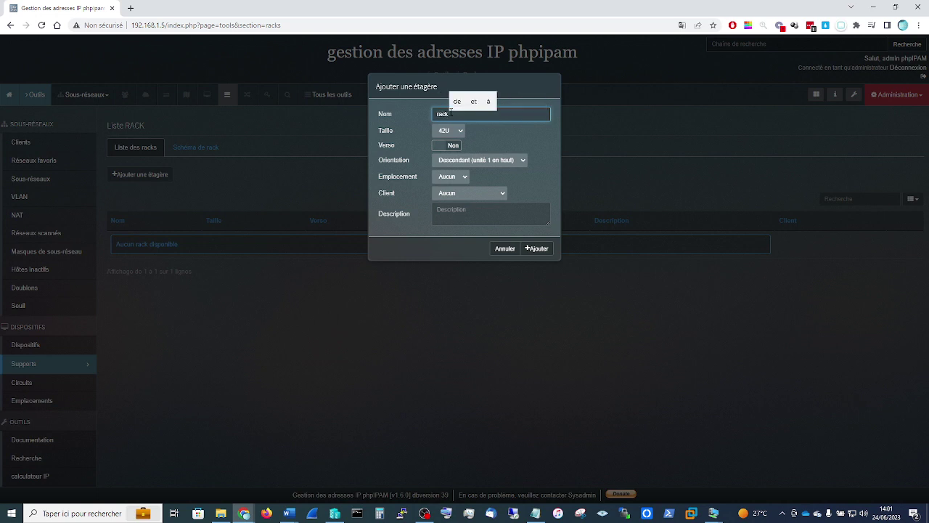
{"action": "type", "text": " batimen"}
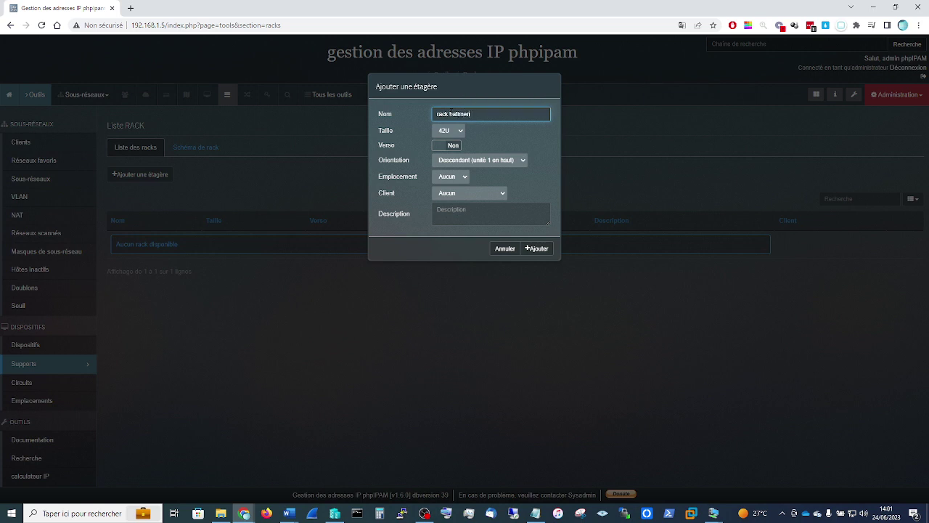
{"action": "type", "text": "t 2 "}
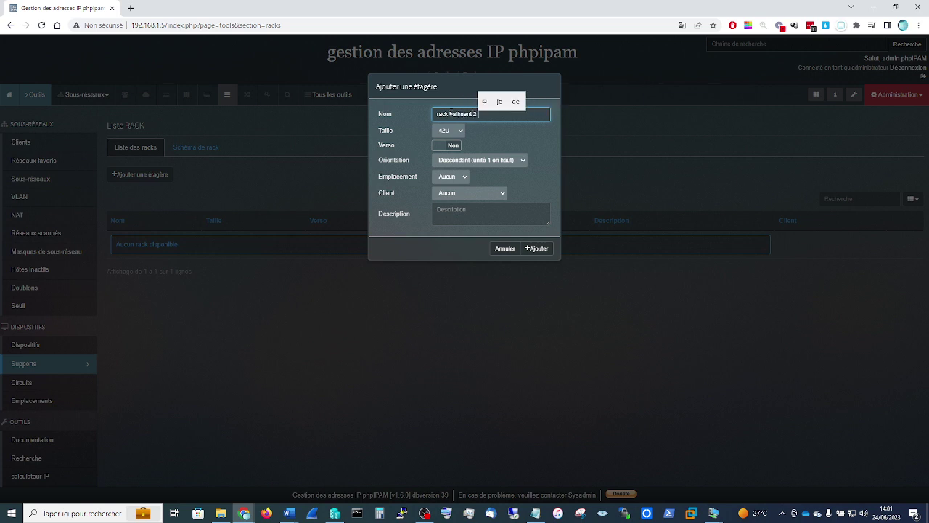
{"action": "type", "text": "sous sol"}
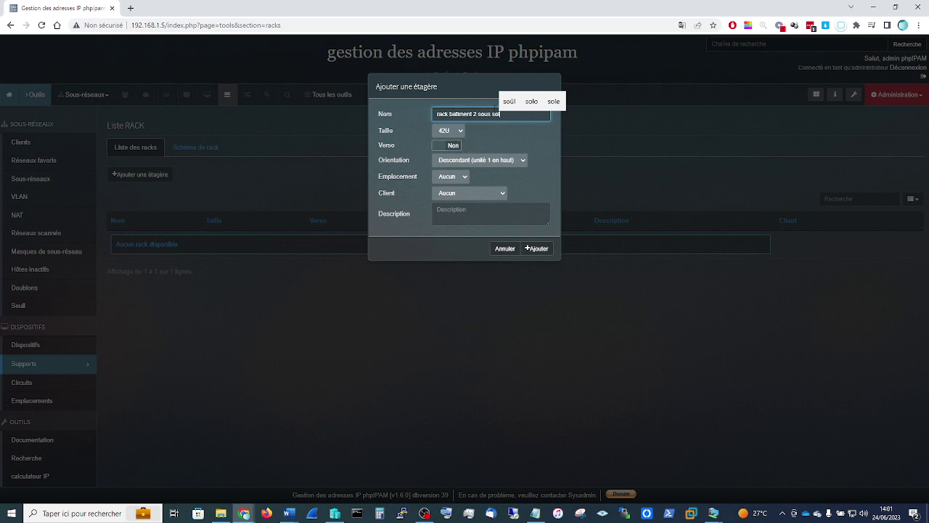
{"action": "left_click_drag", "start_coordinate": [512, 117], "coordinate": [450, 114]}
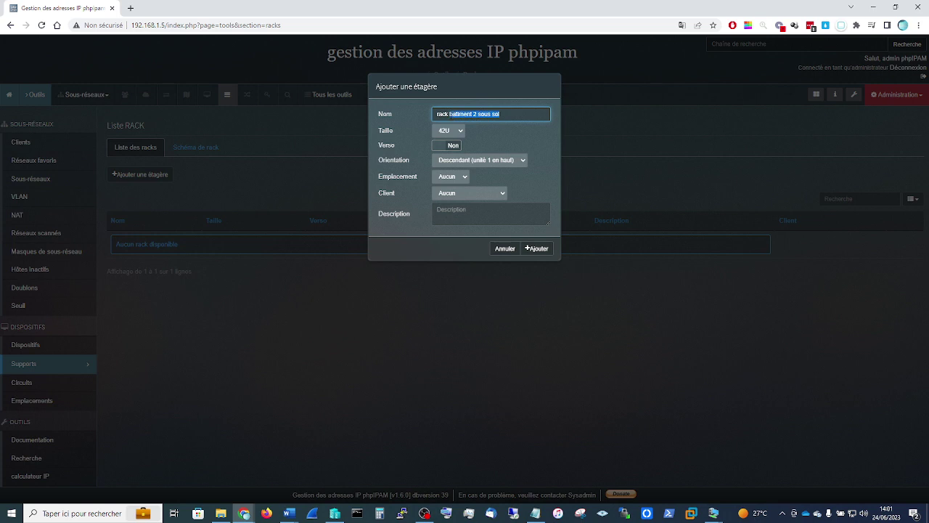
{"action": "type", "text": "2"}
Step: Give the rack size 42U, back side Yes, customer infoprtous, and save it
{"action": "left_click", "coordinate": [449, 132]}
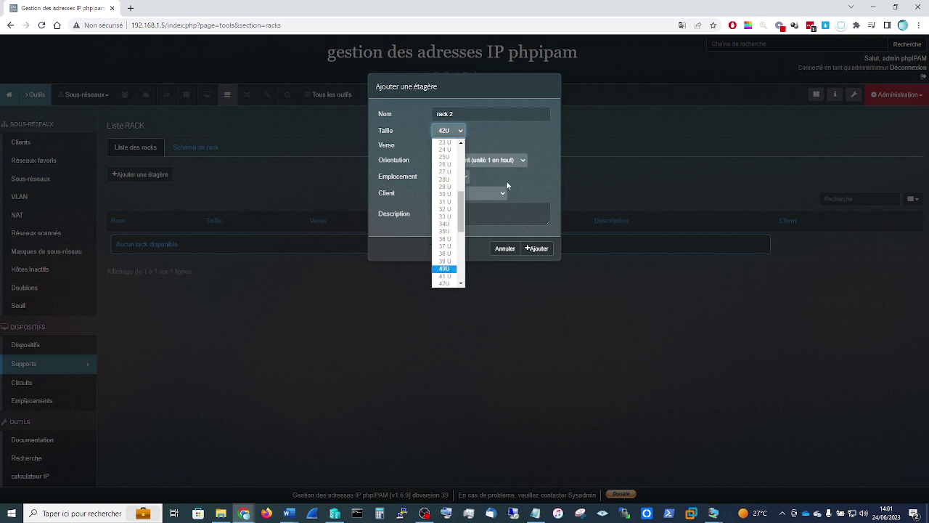
{"action": "left_click", "coordinate": [518, 136]}
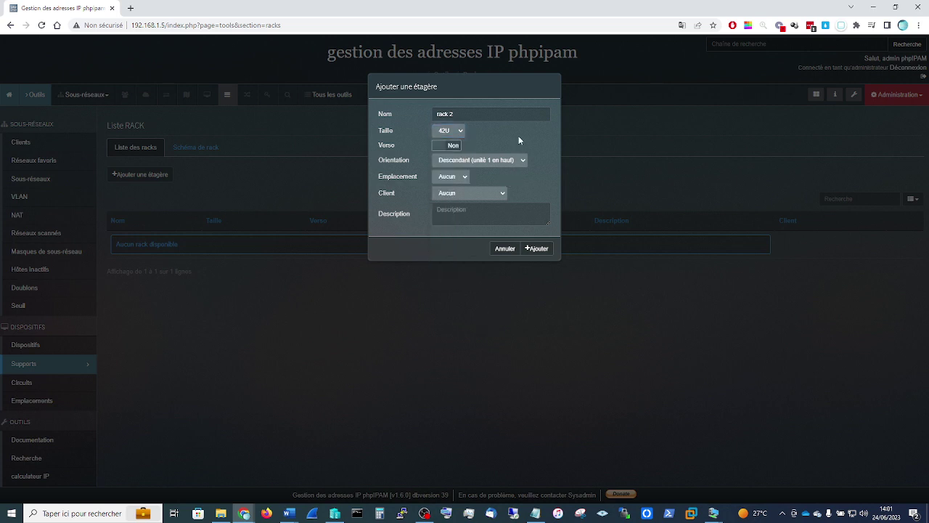
{"action": "left_click", "coordinate": [442, 148]}
{"action": "left_click", "coordinate": [455, 179]}
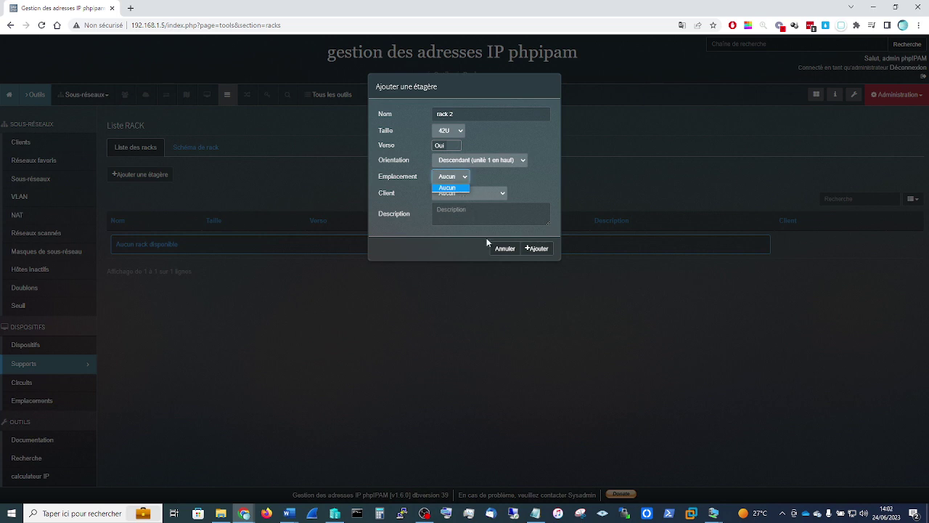
{"action": "left_click", "coordinate": [481, 191]}
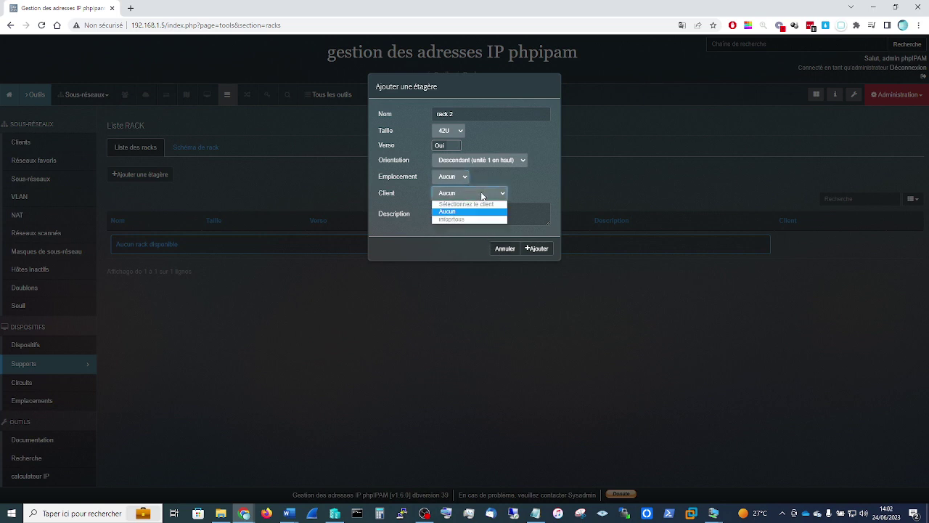
{"action": "left_click", "coordinate": [448, 220]}
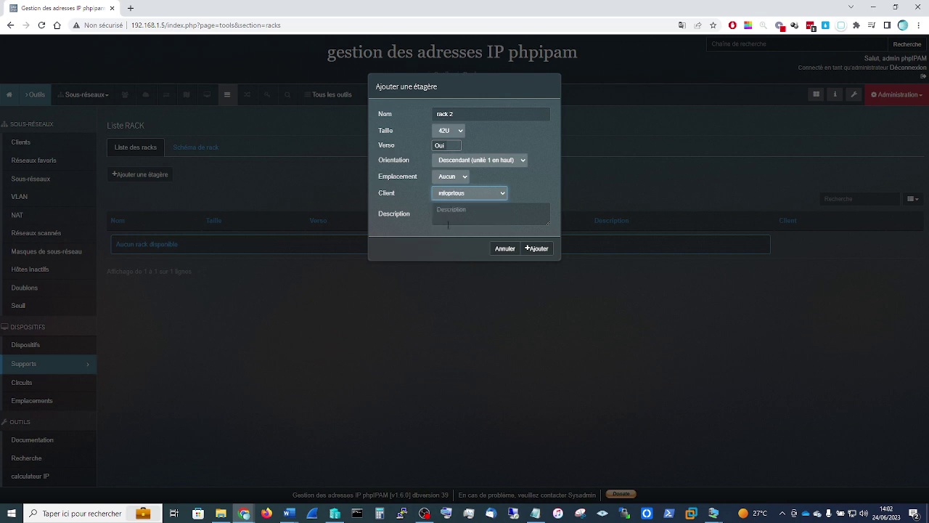
{"action": "left_click", "coordinate": [528, 249]}
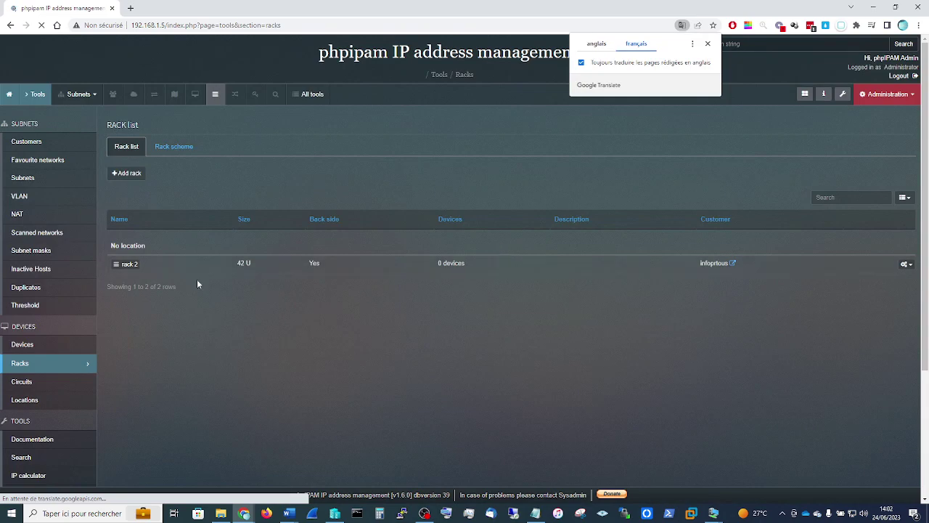
Step: Create a new location named 'batiment 2 soussol -1' from the Locations list
{"action": "left_click", "coordinate": [26, 402]}
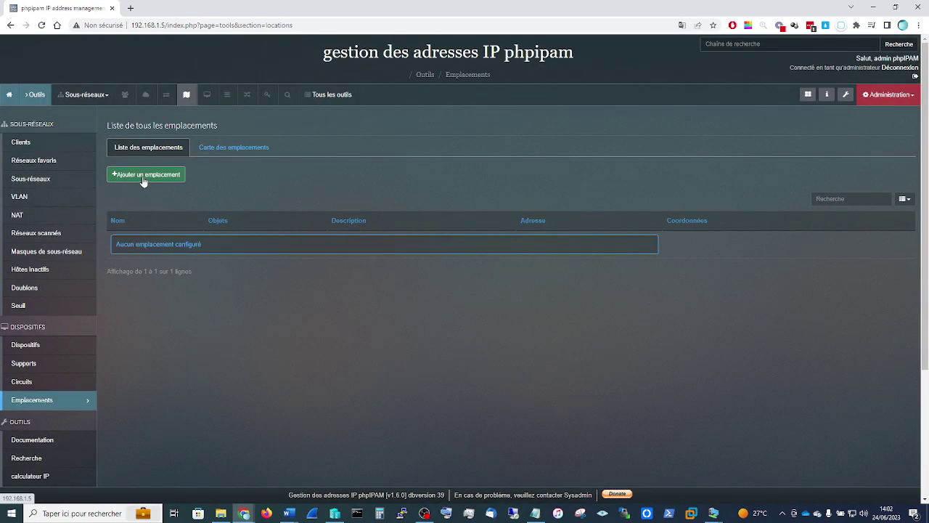
{"action": "left_click", "coordinate": [144, 181]}
{"action": "left_click", "coordinate": [446, 115]}
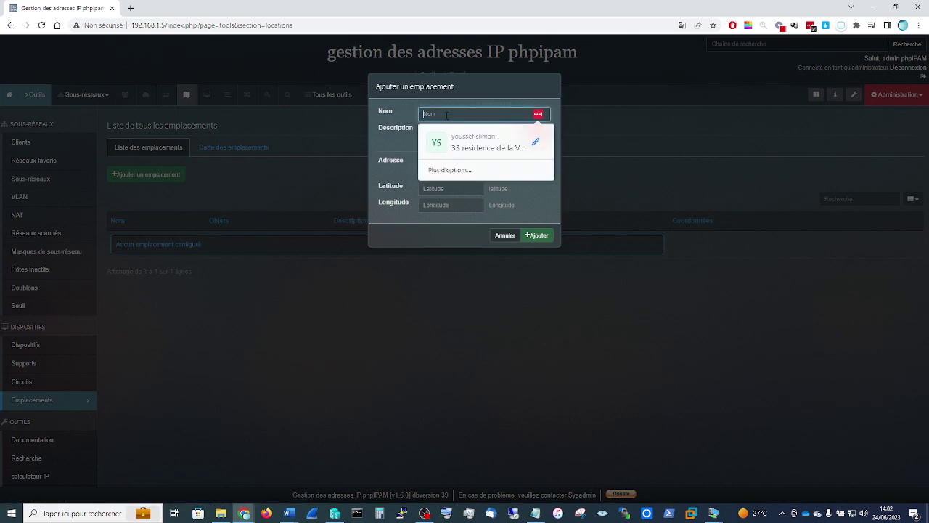
{"action": "type", "text": "batimen"}
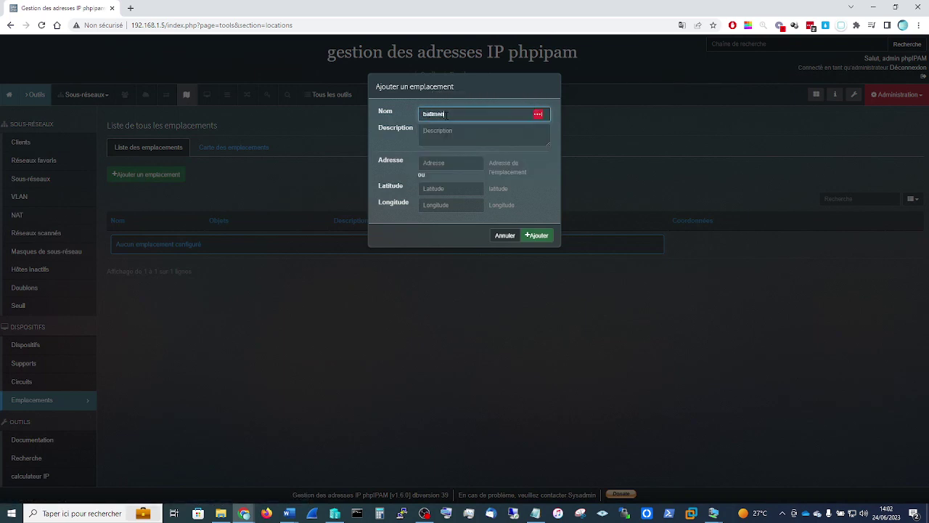
{"action": "type", "text": "t 2"}
{"action": "type", "text": " sous"}
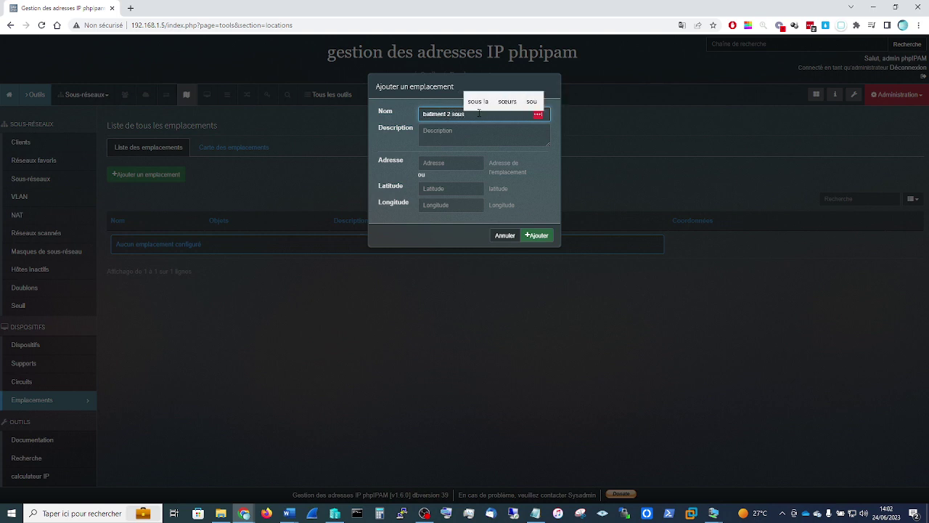
{"action": "type", "text": "sol "}
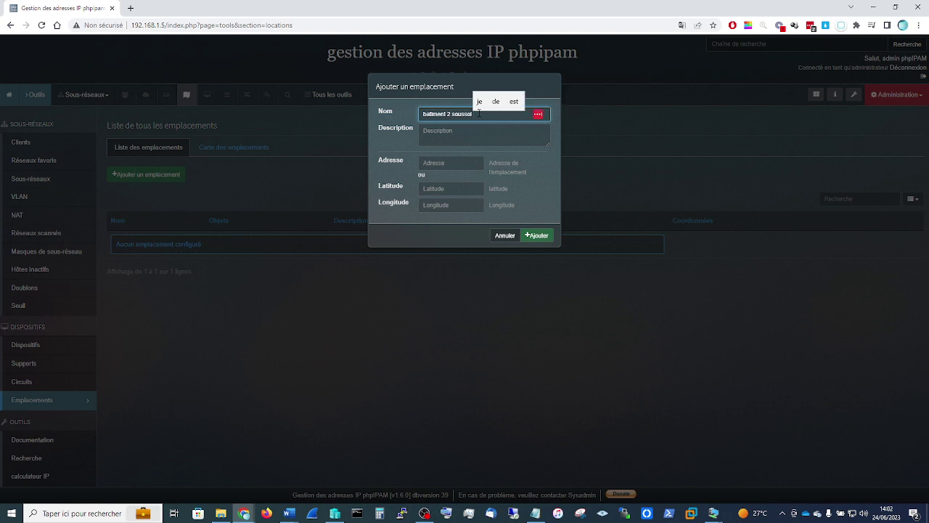
{"action": "type", "text": "-1"}
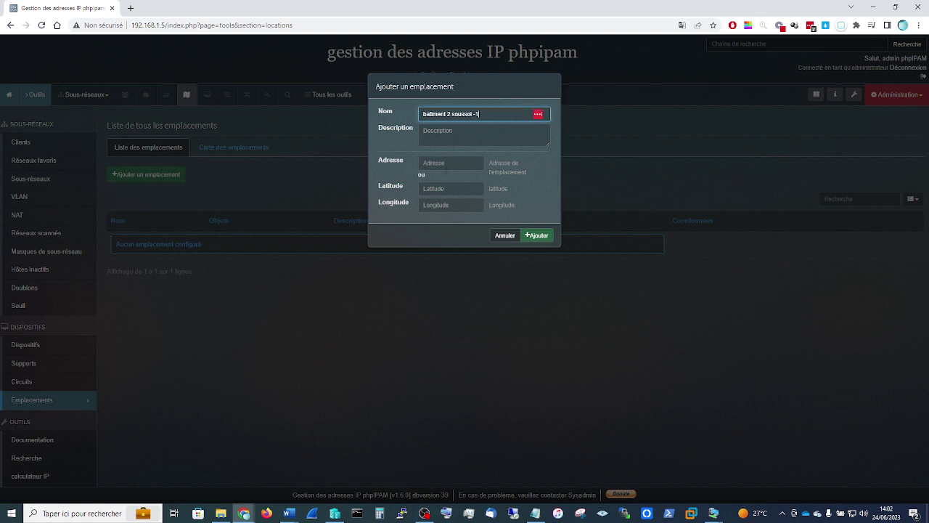
{"action": "left_click", "coordinate": [537, 236]}
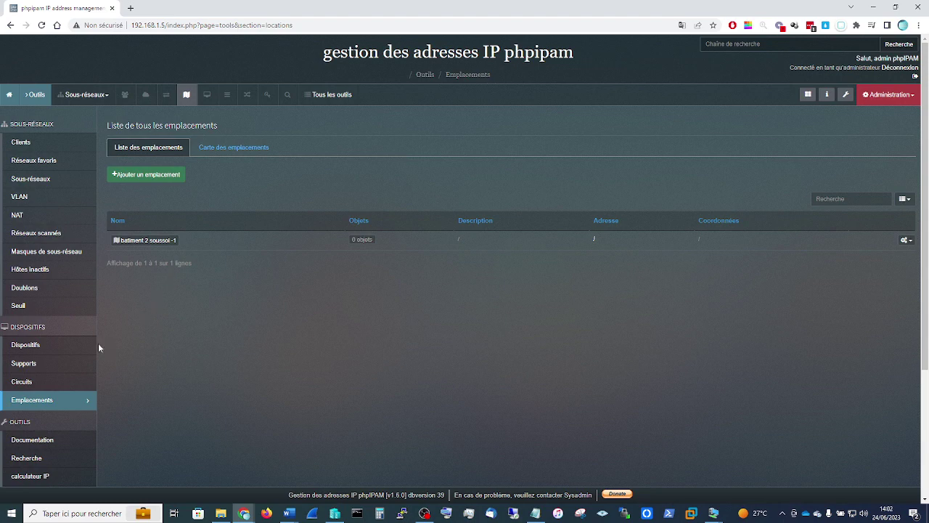
Step: Start a new device named 'switch' with IP address 192.168.148
{"action": "left_click", "coordinate": [33, 346]}
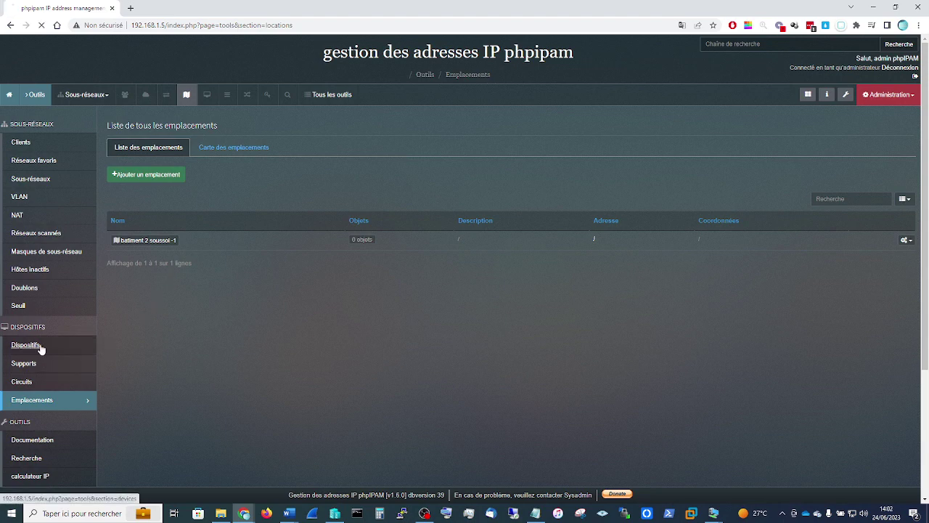
{"action": "left_click", "coordinate": [130, 144]}
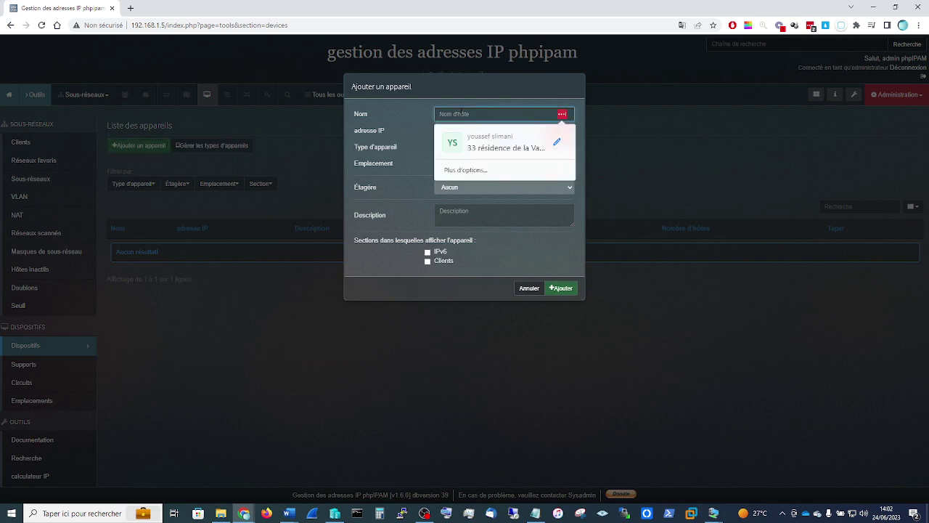
{"action": "type", "text": "switch"}
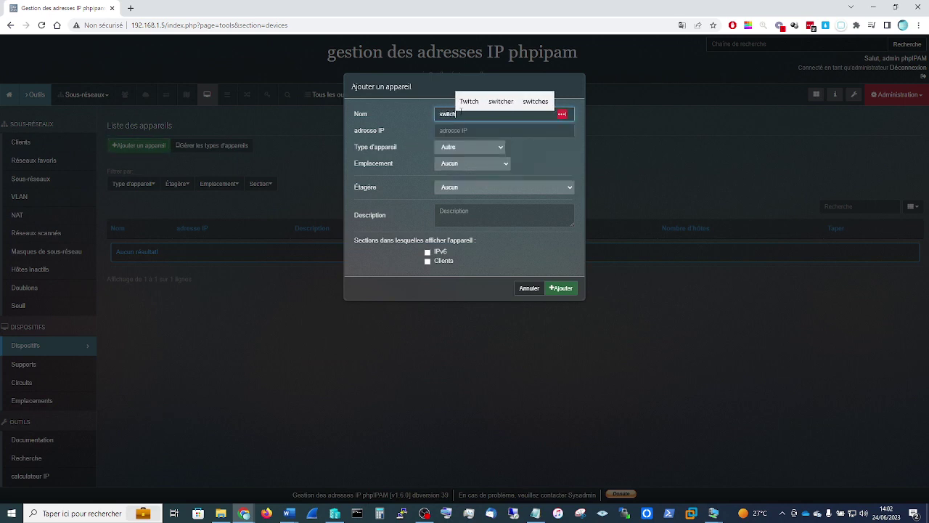
{"action": "left_click", "coordinate": [479, 133]}
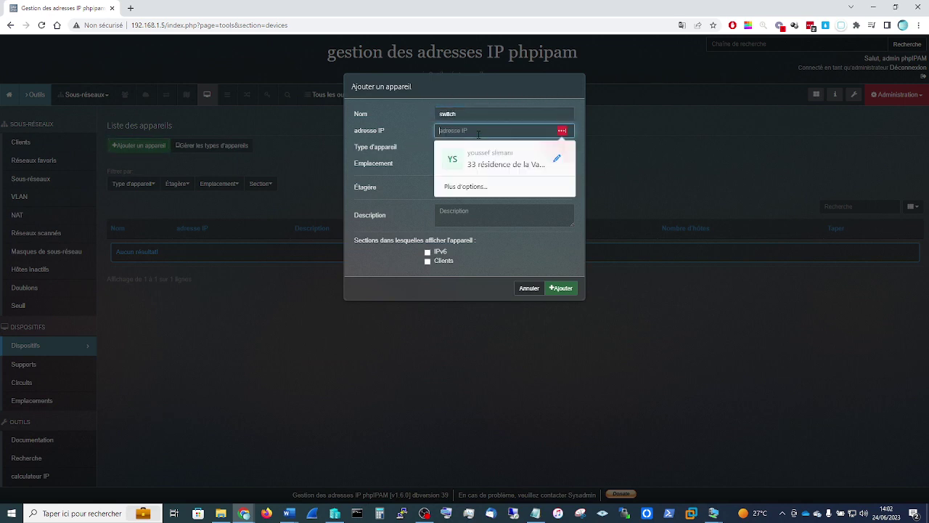
{"action": "type", "text": "1"}
{"action": "type", "text": "92.168.14"}
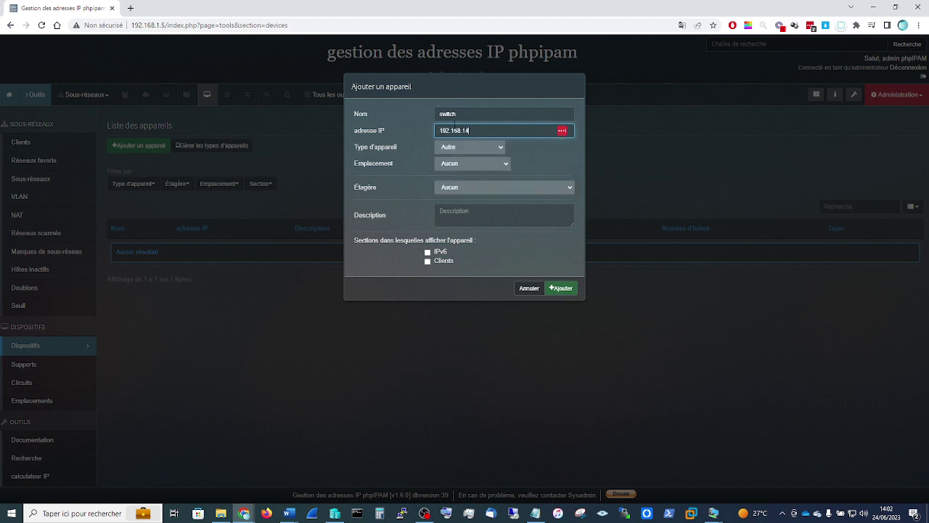
{"action": "type", "text": "8"}
Step: Show the page in English, then set type Switch, location 'batiment 2 soussol -1' and rack 'rack 2'
{"action": "left_click", "coordinate": [455, 147]}
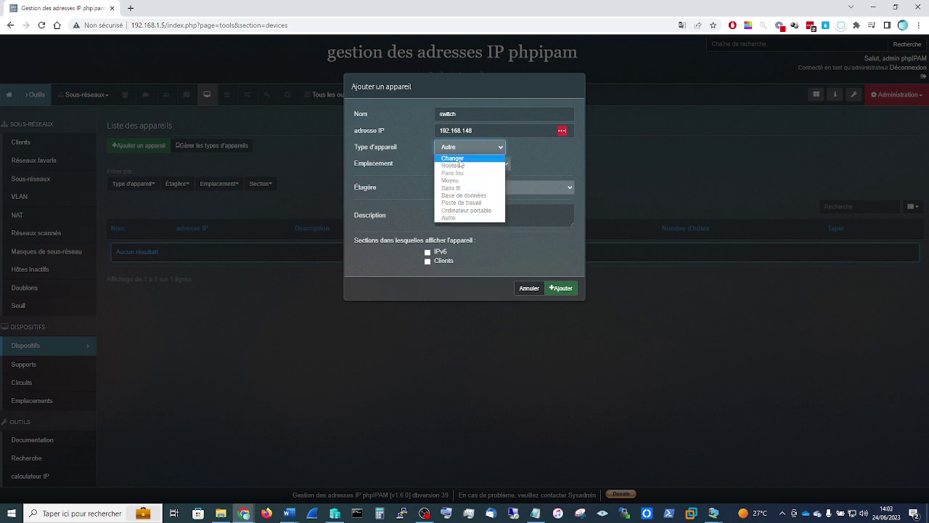
{"action": "left_click", "coordinate": [682, 26]}
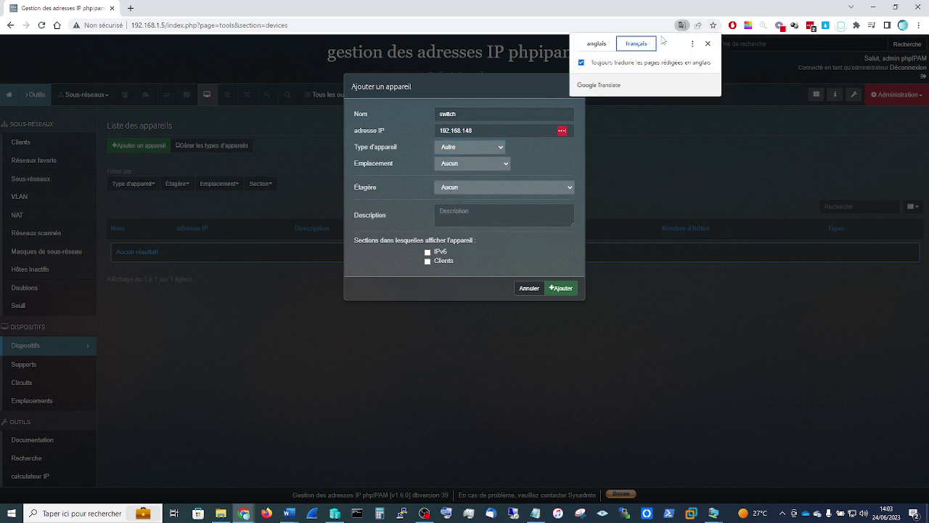
{"action": "left_click", "coordinate": [596, 43]}
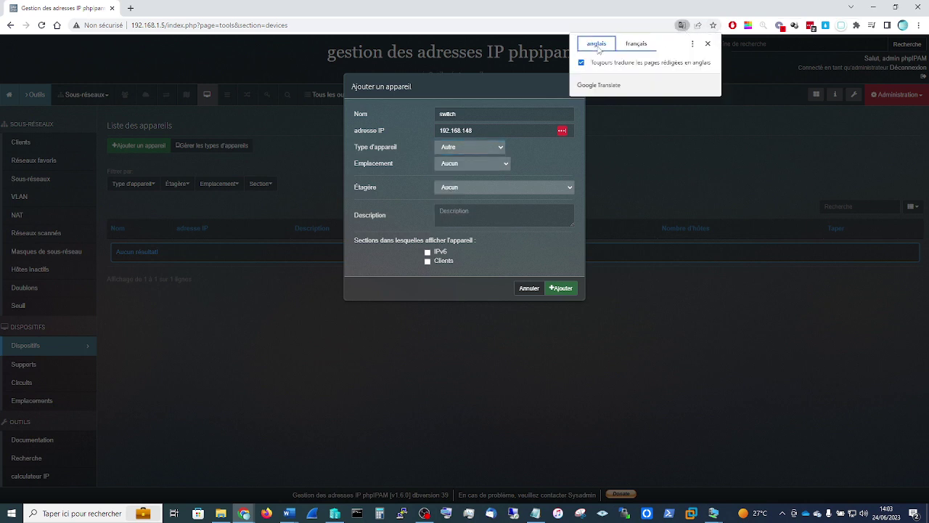
{"action": "left_click", "coordinate": [440, 148]}
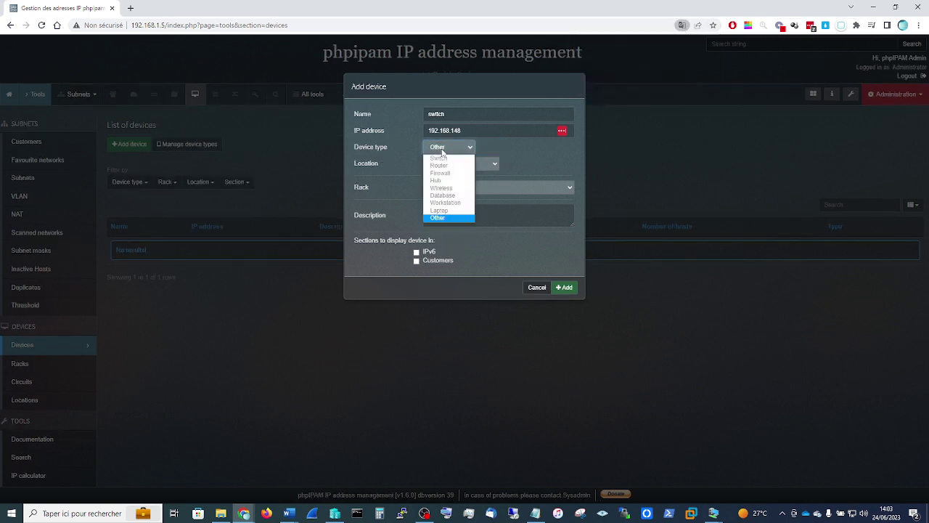
{"action": "left_click", "coordinate": [443, 154]}
{"action": "left_click", "coordinate": [445, 166]}
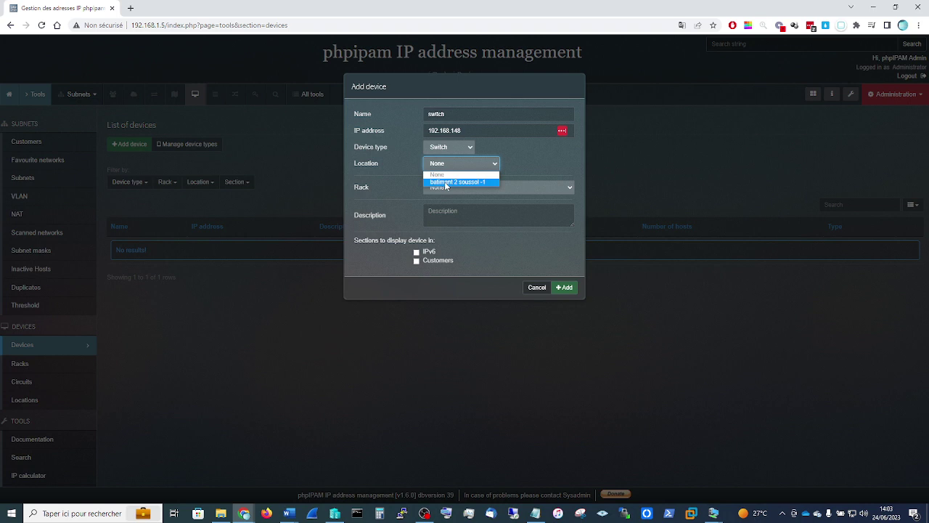
{"action": "left_click", "coordinate": [446, 183]}
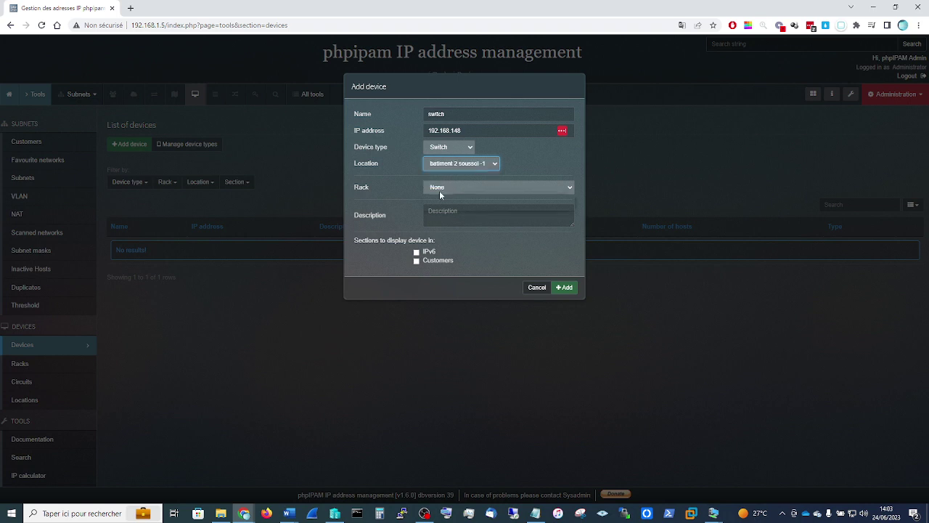
{"action": "left_click", "coordinate": [439, 189]}
{"action": "left_click", "coordinate": [440, 204]}
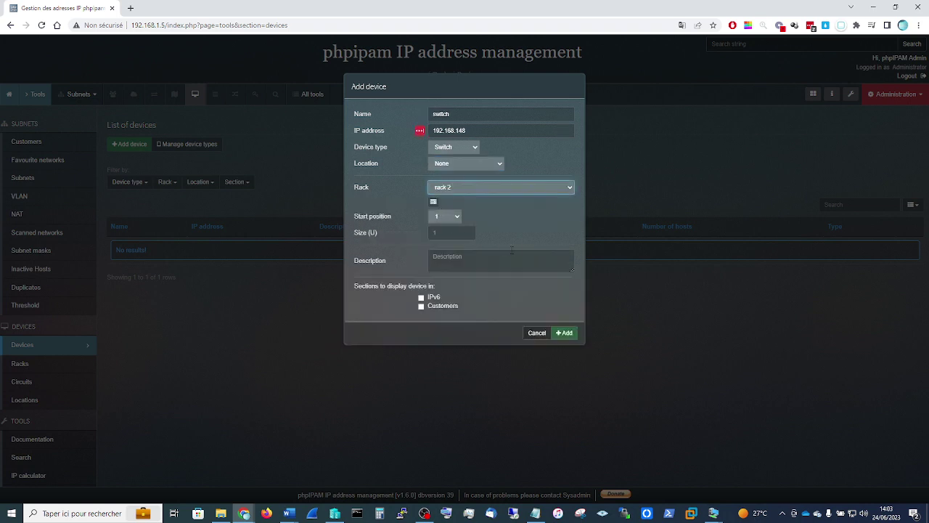
Step: Place the switch at start position 6 with size 7 U and add it
{"action": "left_click", "coordinate": [447, 218]}
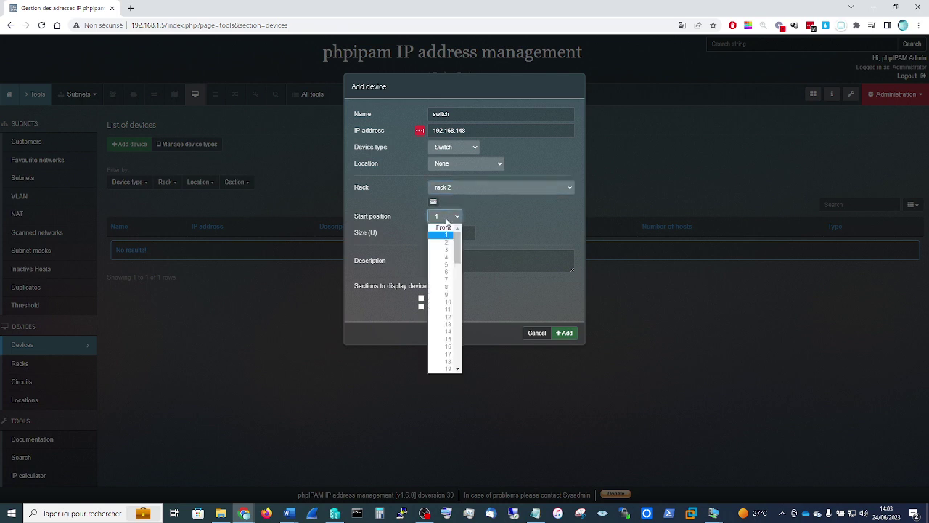
{"action": "left_click", "coordinate": [448, 273]}
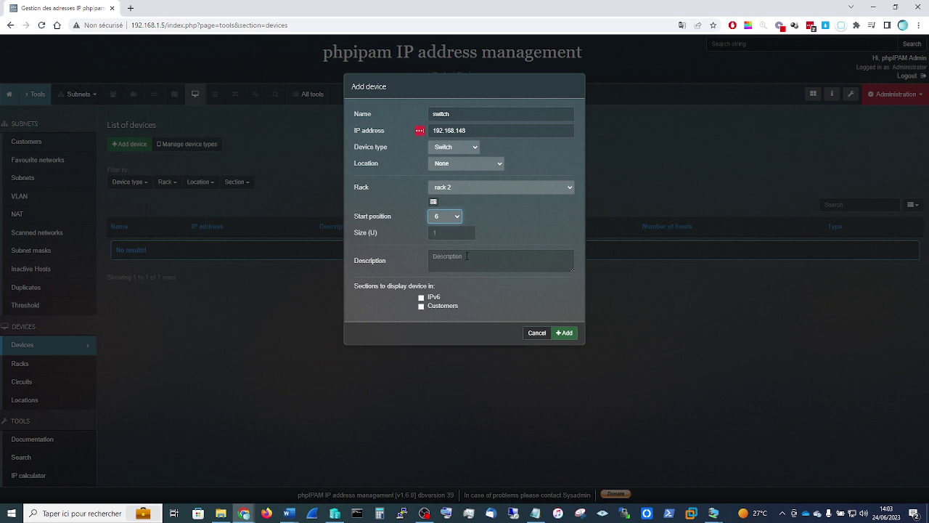
{"action": "left_click", "coordinate": [564, 334]}
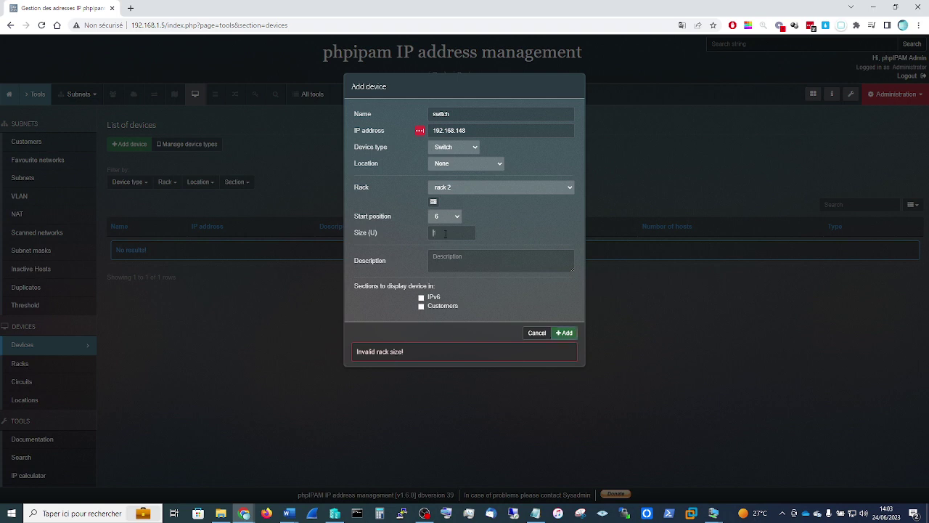
{"action": "left_click", "coordinate": [465, 233]}
{"action": "type", "text": "7"}
{"action": "left_click", "coordinate": [564, 334]}
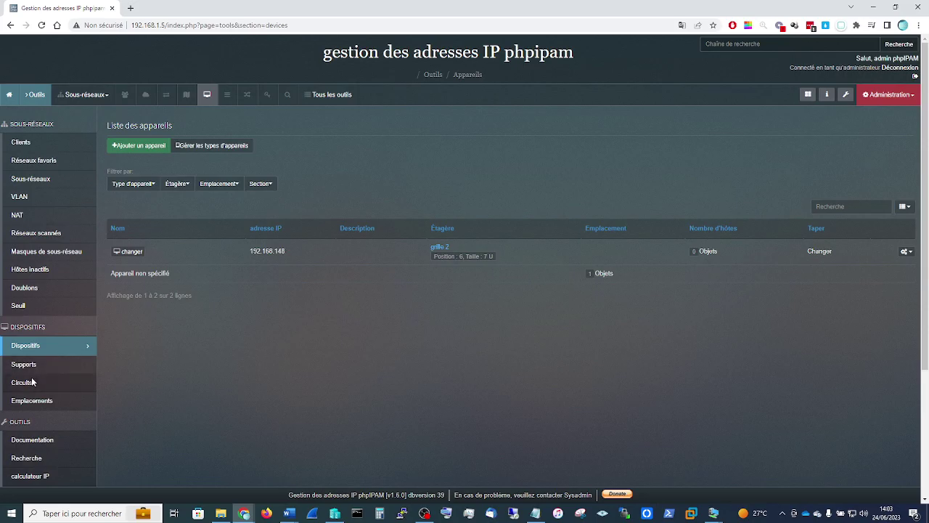
Step: Show the page in English and open the Racks list
{"action": "left_click", "coordinate": [681, 25]}
{"action": "left_click", "coordinate": [599, 48]}
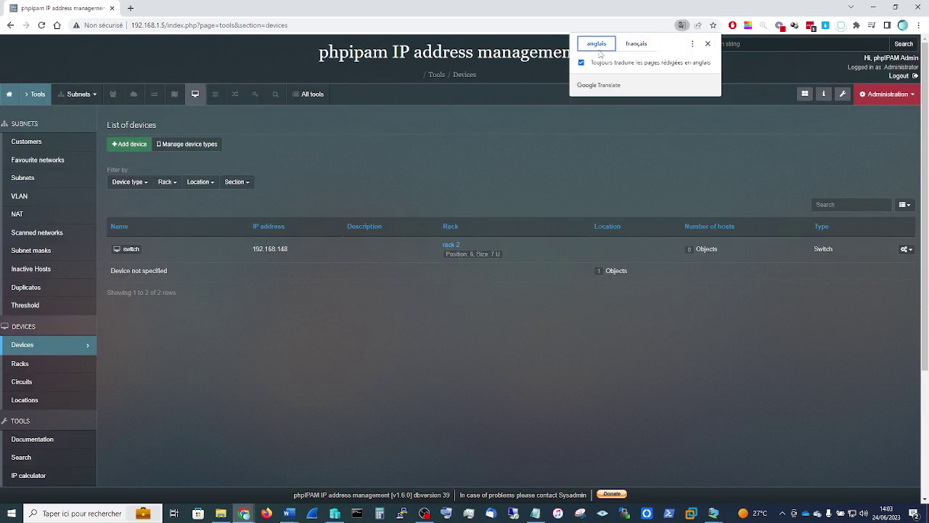
{"action": "left_click", "coordinate": [565, 124]}
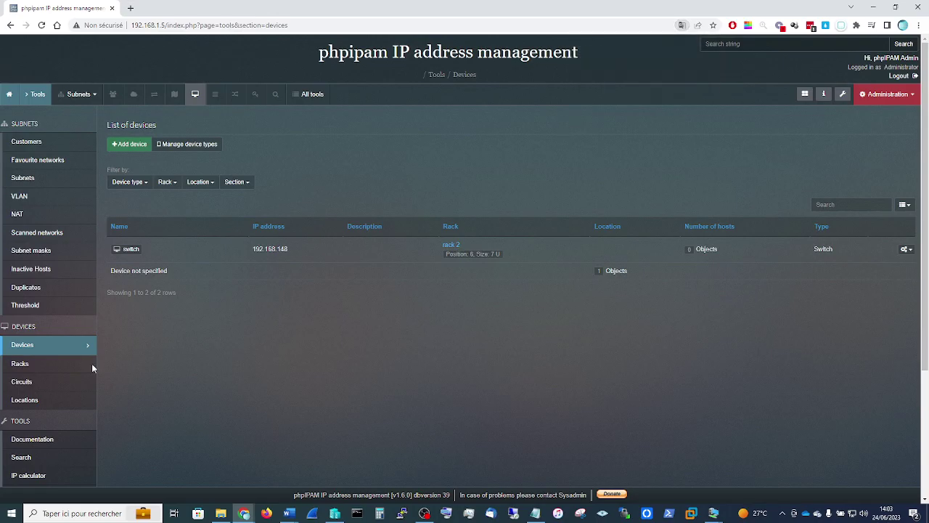
{"action": "left_click", "coordinate": [28, 370]}
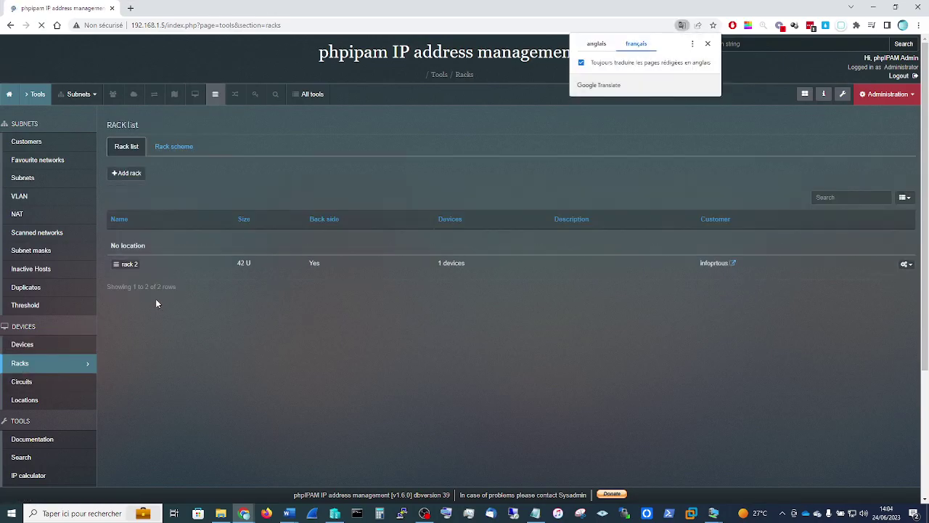
Step: Check rack 2's details and the 'batiment 2 soussol -1' location, then return to Devices
{"action": "left_click", "coordinate": [125, 266]}
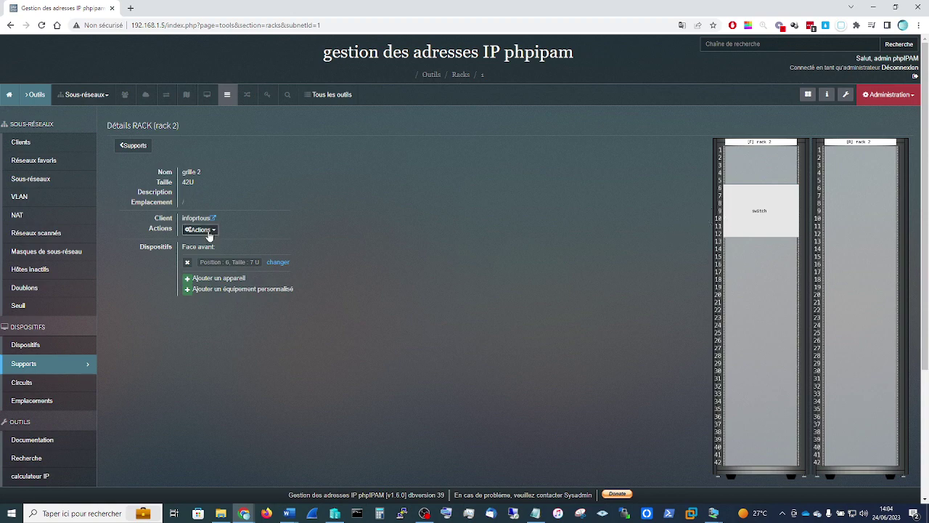
{"action": "left_click", "coordinate": [32, 401]}
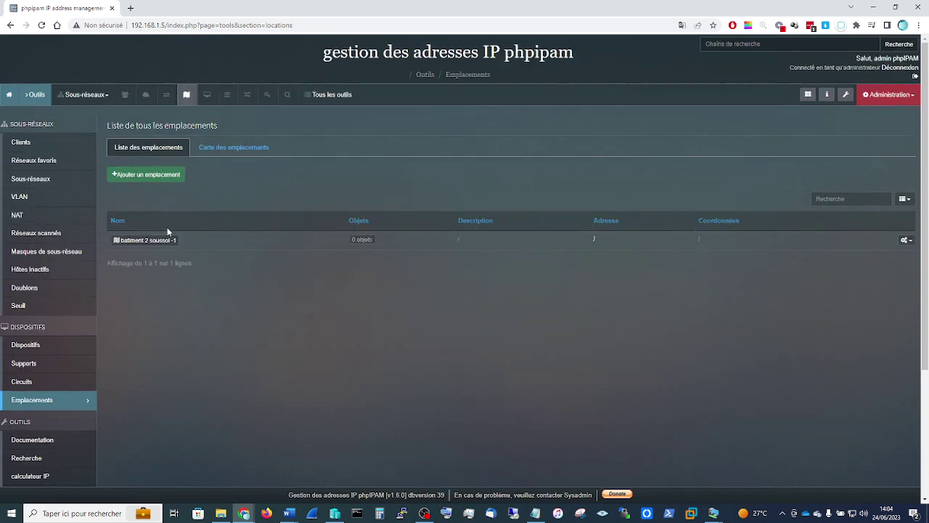
{"action": "left_click", "coordinate": [149, 238]}
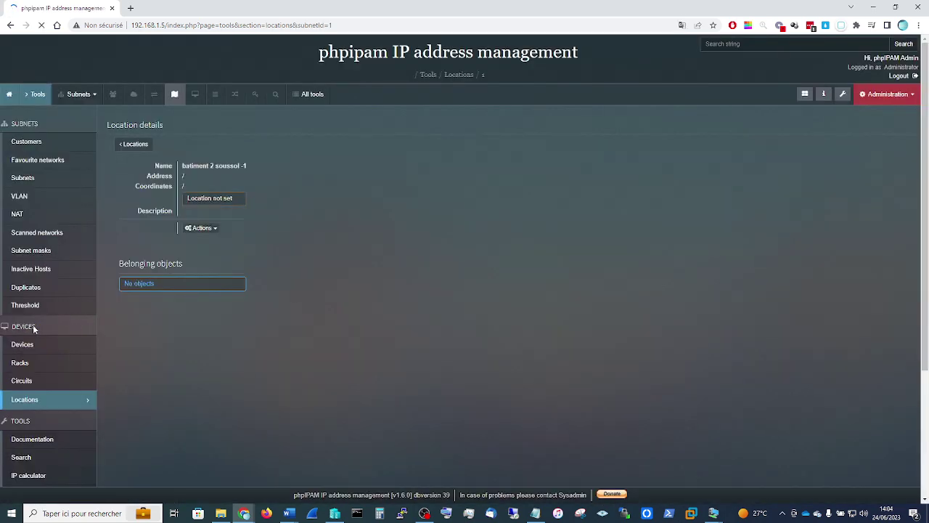
{"action": "left_click", "coordinate": [26, 345]}
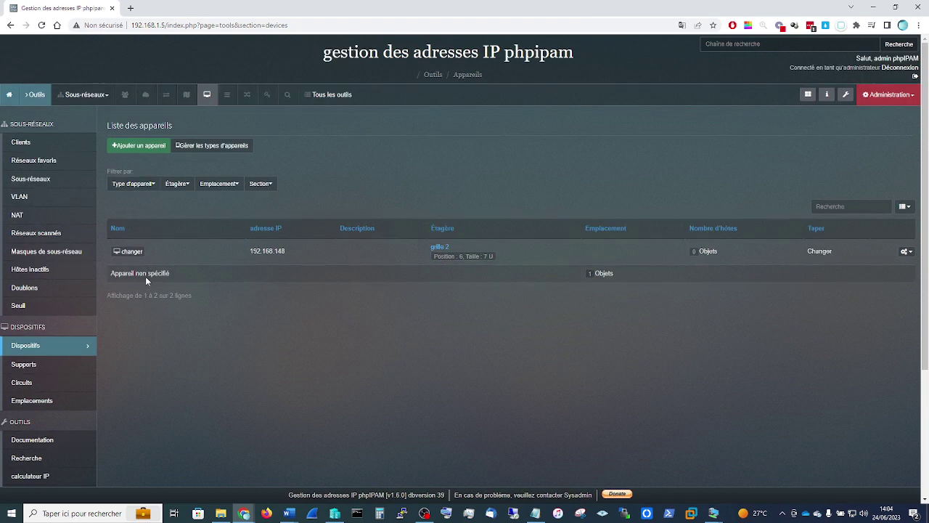
Step: Open the switch's details in English and turn off automatic translation
{"action": "left_click", "coordinate": [129, 252]}
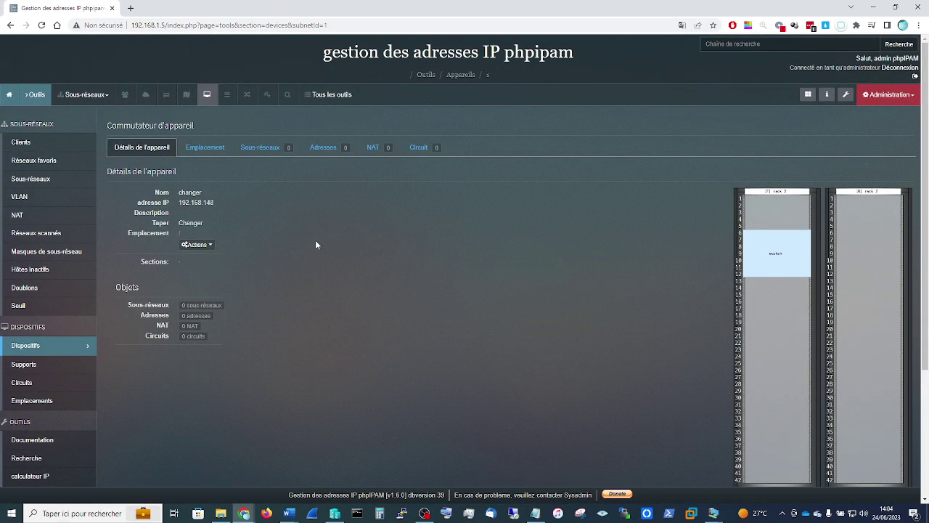
{"action": "left_click", "coordinate": [681, 25]}
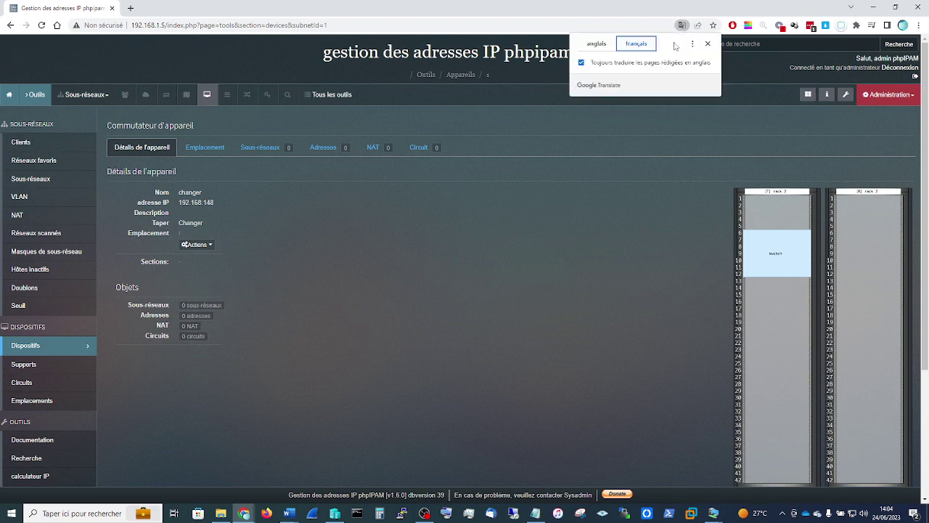
{"action": "left_click", "coordinate": [581, 62]}
{"action": "left_click", "coordinate": [597, 44]}
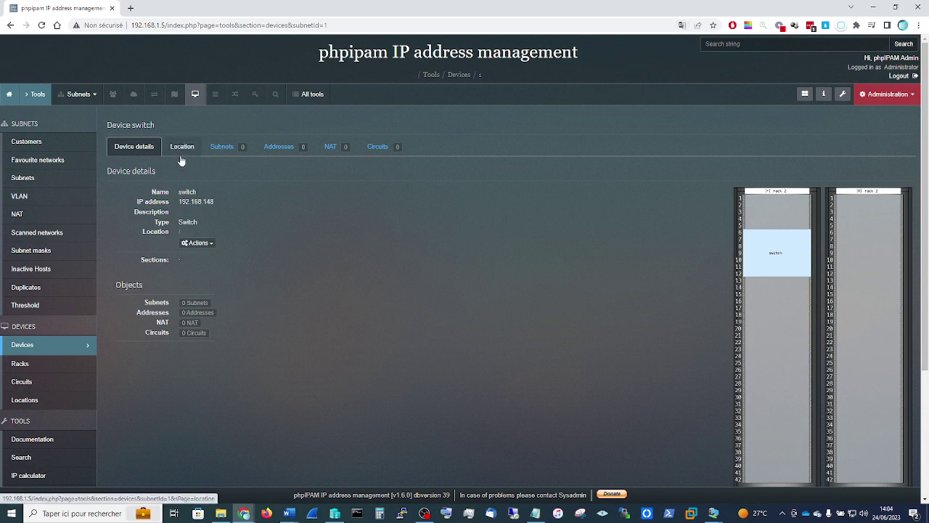
Step: Edit the switch device, change its size from 7 U to 1 U, and save
{"action": "left_click", "coordinate": [209, 246]}
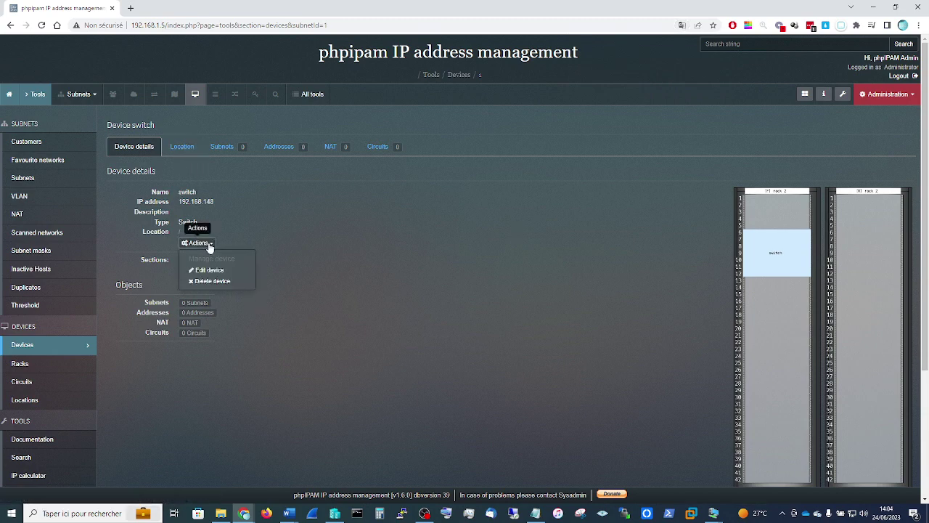
{"action": "left_click", "coordinate": [209, 270]}
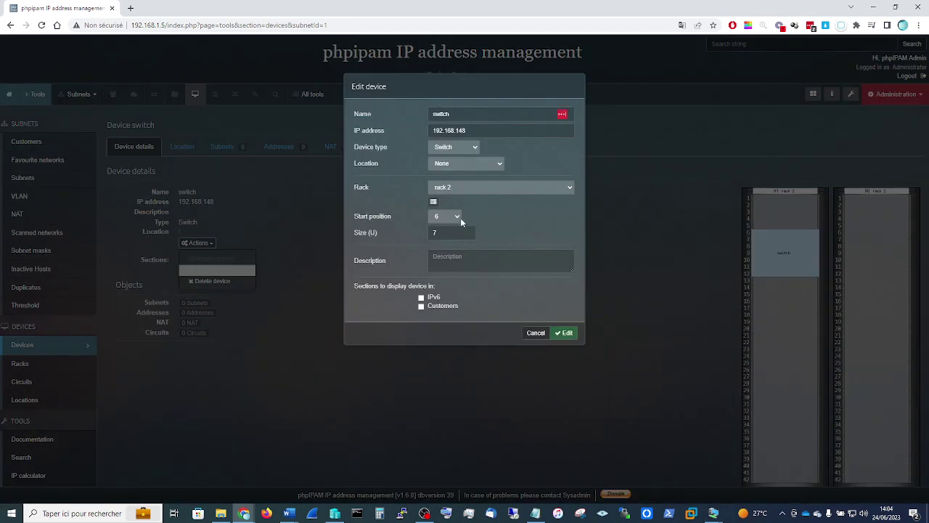
{"action": "left_click", "coordinate": [445, 232]}
{"action": "type", "text": "1"}
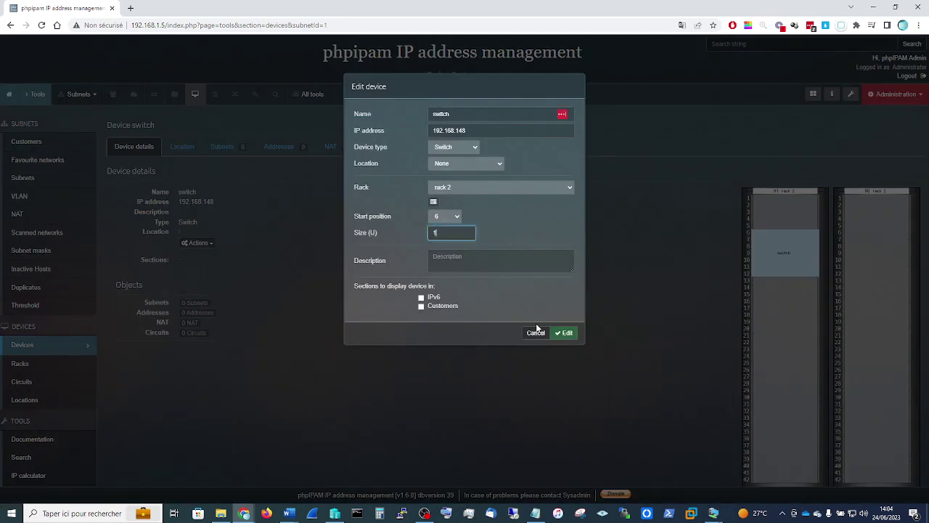
{"action": "left_click", "coordinate": [567, 333]}
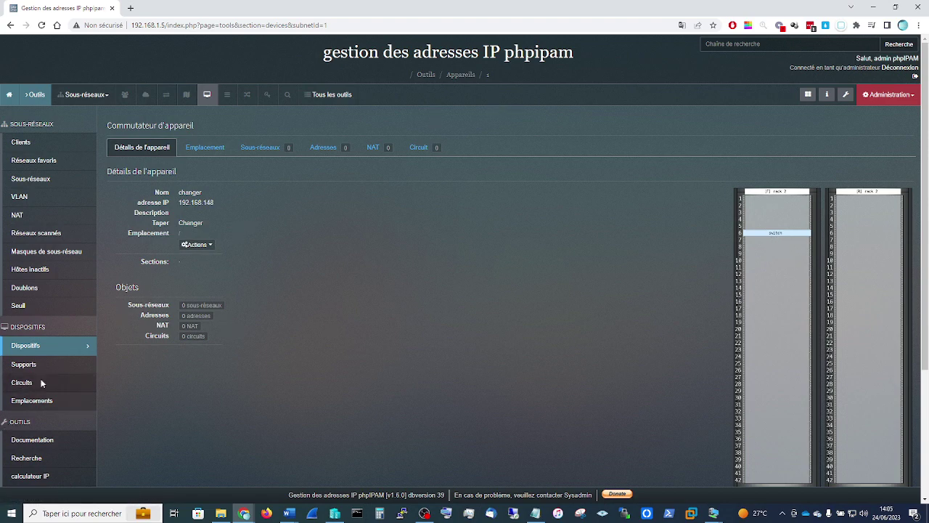
Step: Show the page in English, go to Circuits, and cancel the Add provider form
{"action": "left_click", "coordinate": [681, 25]}
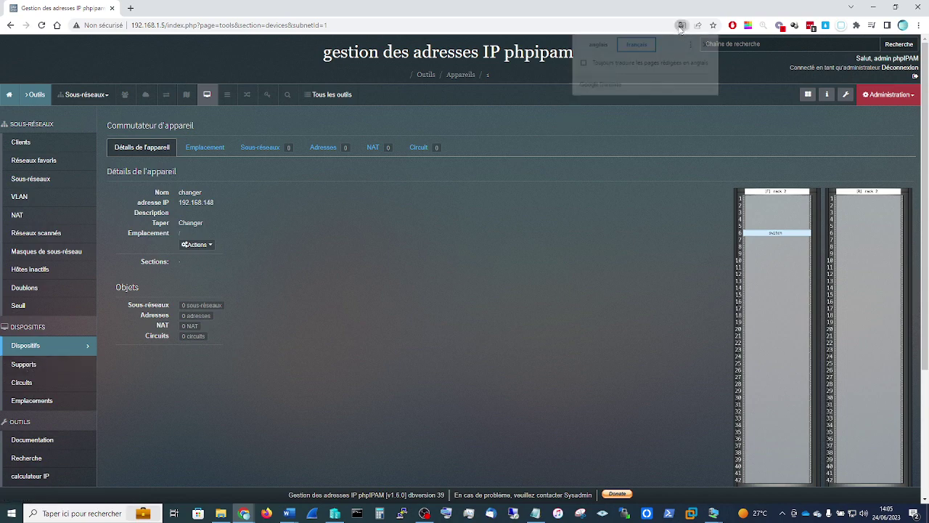
{"action": "left_click", "coordinate": [595, 47]}
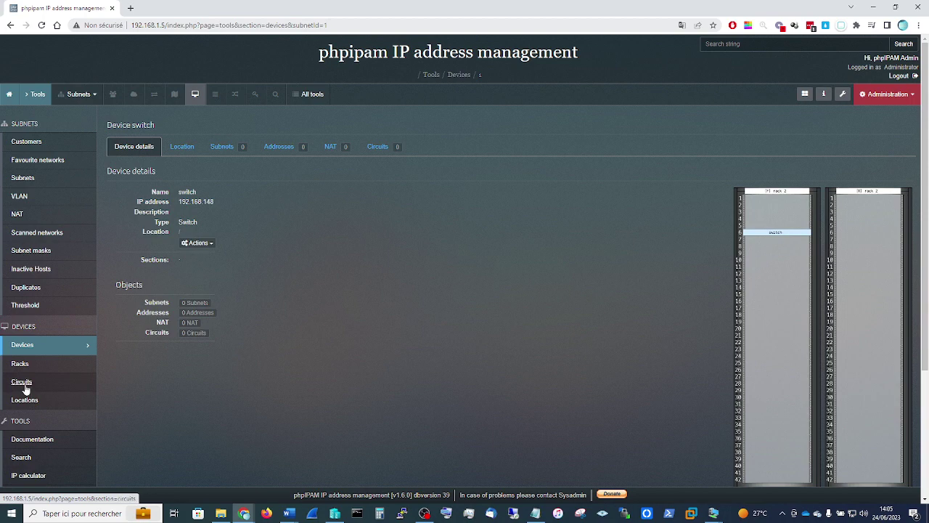
{"action": "left_click", "coordinate": [21, 383]}
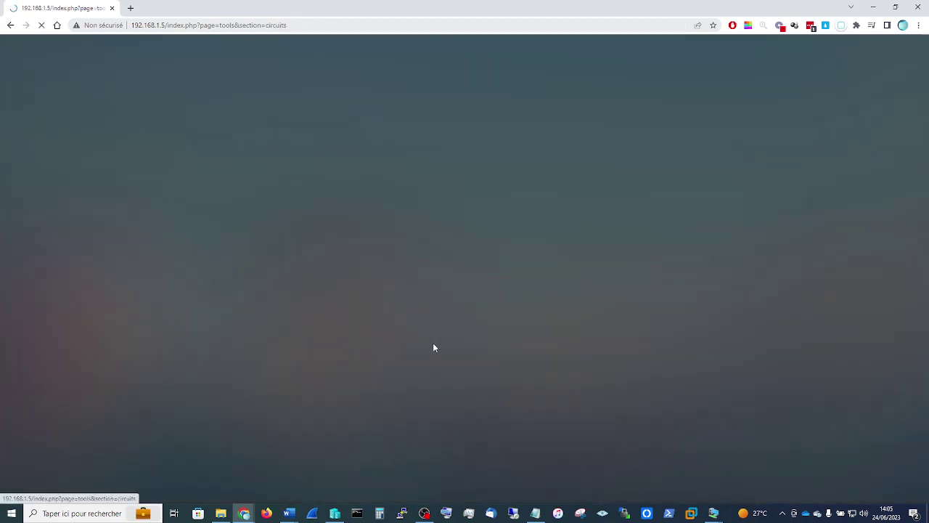
{"action": "left_click", "coordinate": [129, 167]}
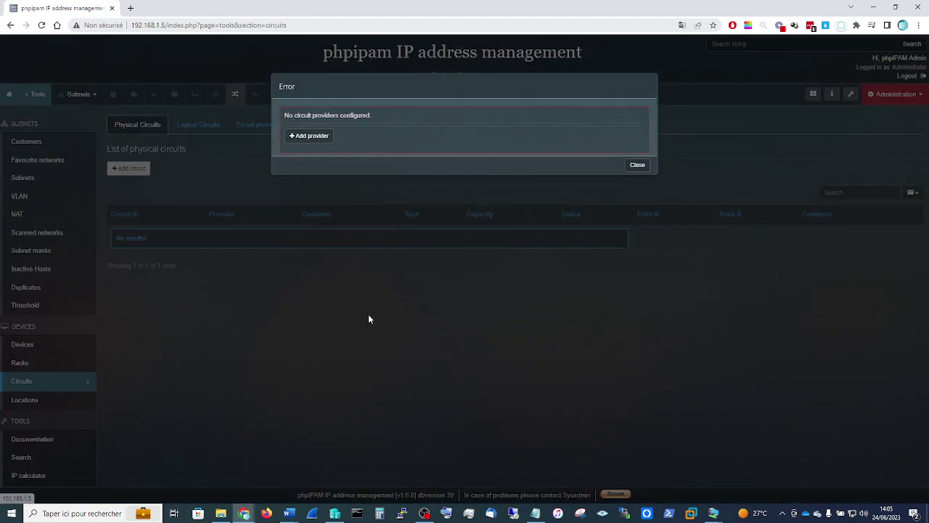
{"action": "left_click", "coordinate": [321, 137]}
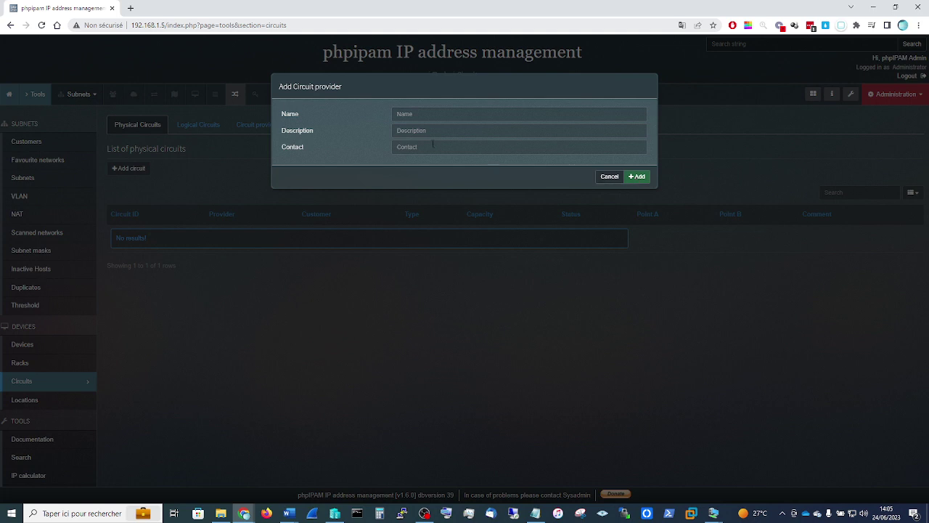
{"action": "left_click", "coordinate": [610, 177]}
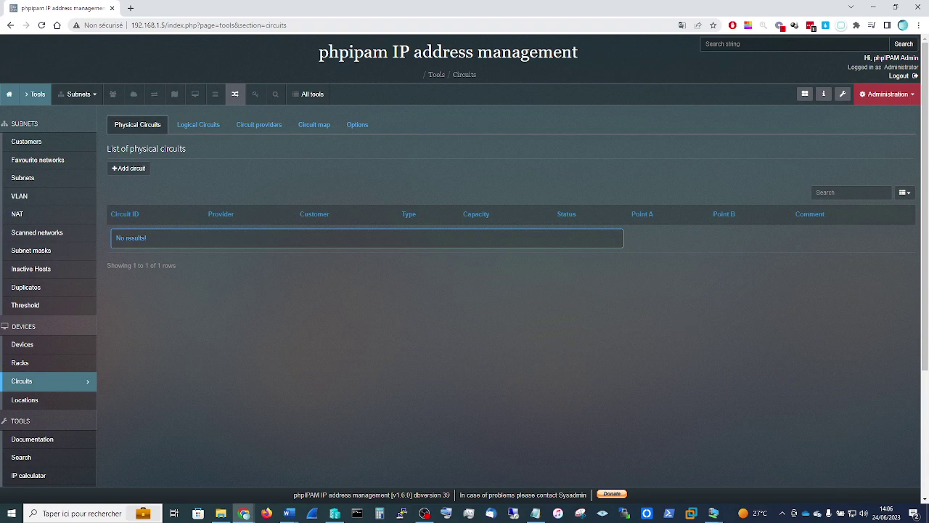
Step: Calculate 192.168.1.0/24 in the Tools IP calculator
{"action": "scroll", "coordinate": [14, 386], "scroll_direction": "down", "scroll_amount": 2}
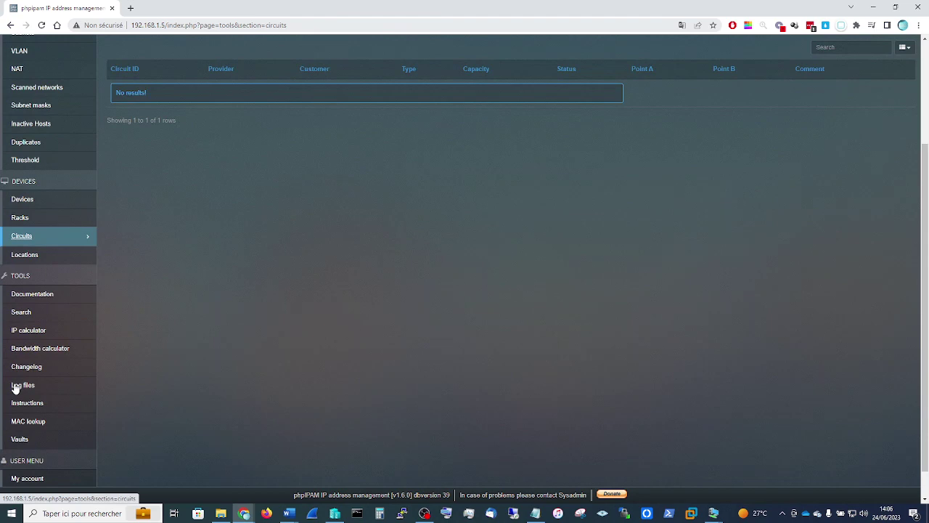
{"action": "left_click", "coordinate": [21, 313]}
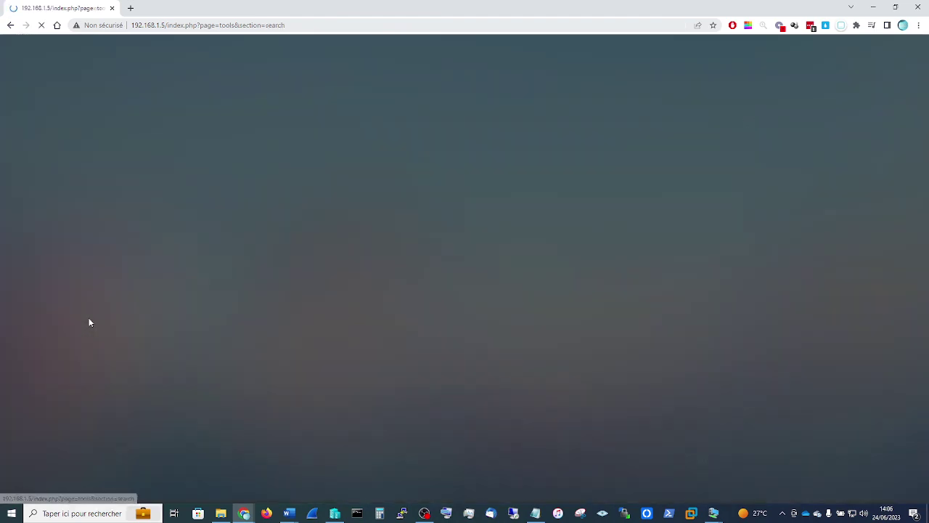
{"action": "scroll", "coordinate": [66, 373], "scroll_direction": "down", "scroll_amount": 2}
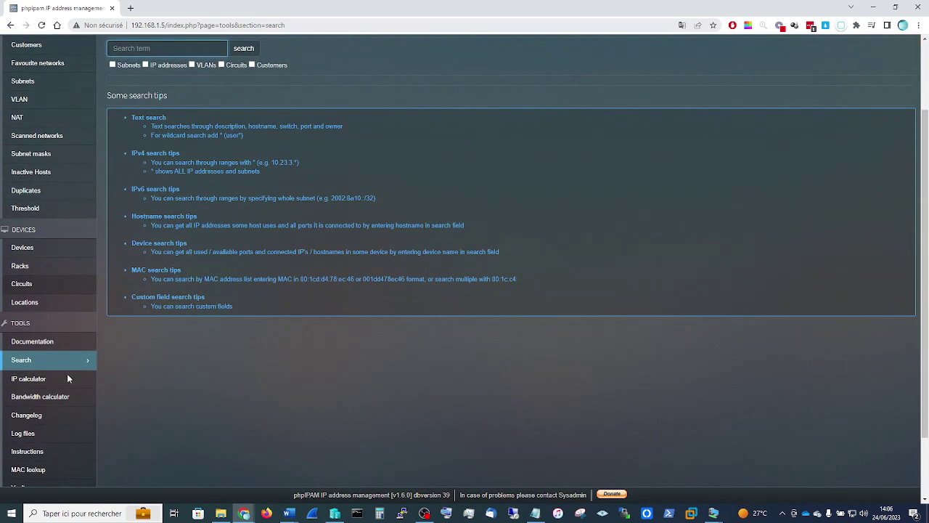
{"action": "left_click", "coordinate": [29, 379]}
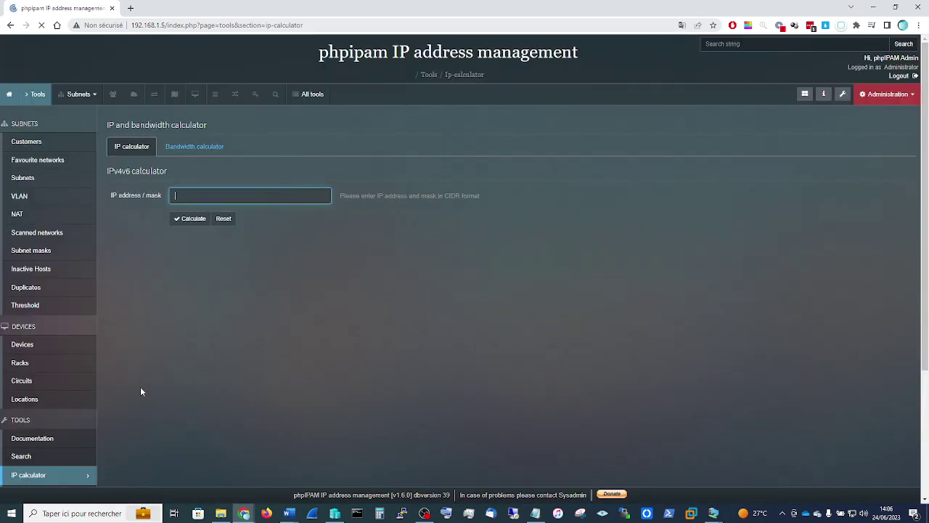
{"action": "scroll", "coordinate": [73, 403], "scroll_direction": "down", "scroll_amount": 1}
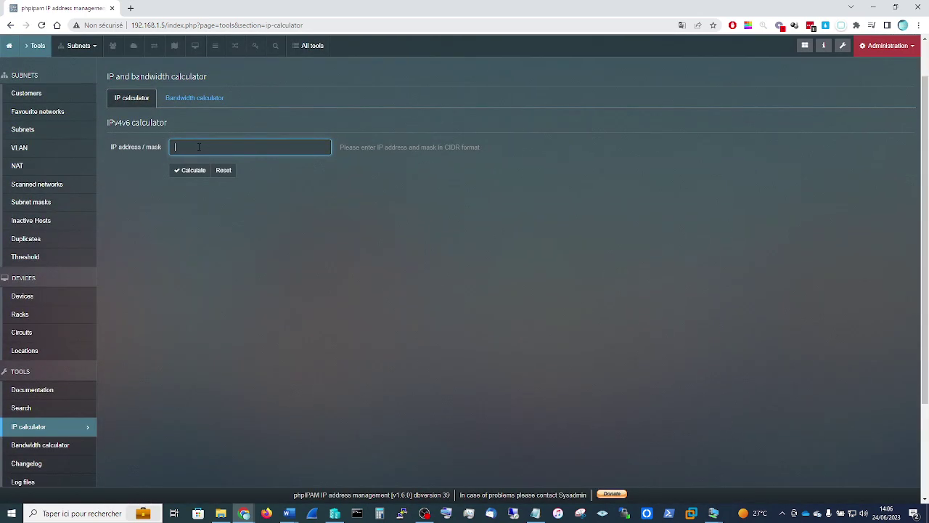
{"action": "type", "text": "192.16"}
{"action": "type", "text": "8.1.0"}
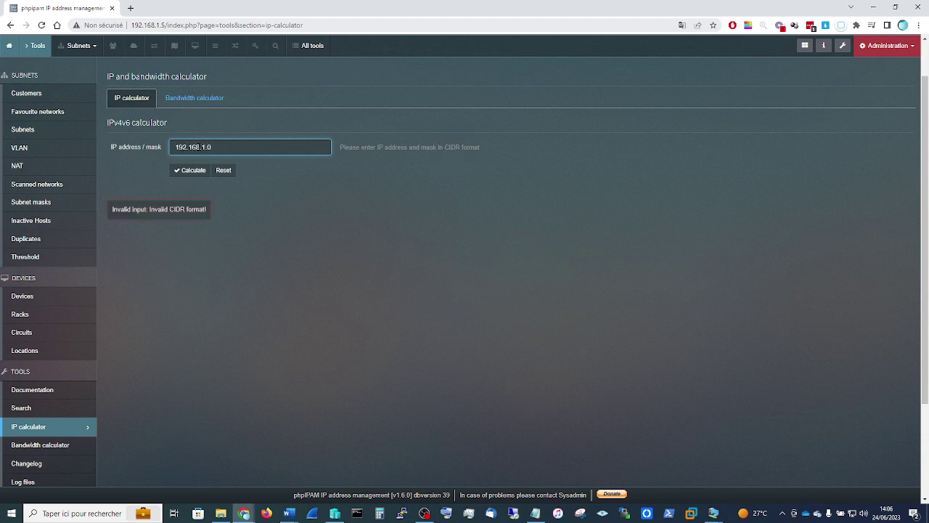
{"action": "type", "text": "/24"}
{"action": "left_click", "coordinate": [190, 169]}
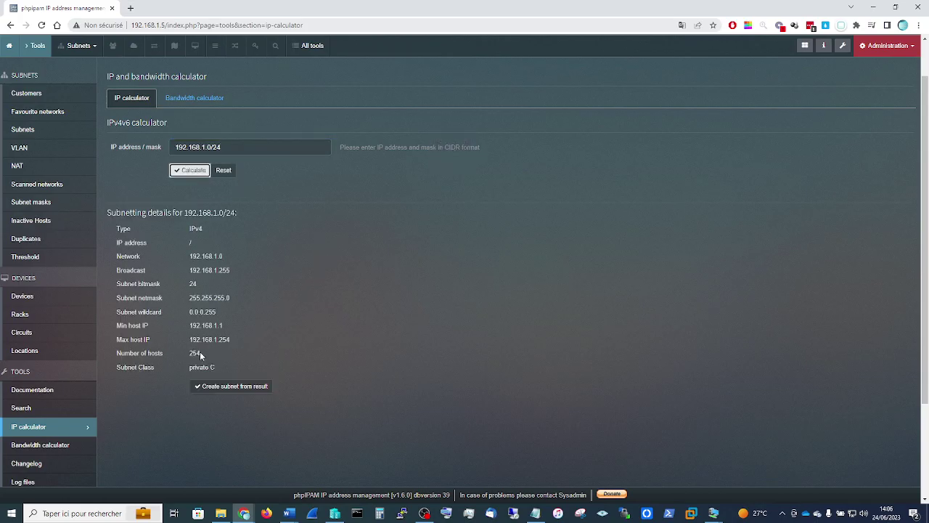
Step: Highlight the 254 hosts, network address and netmask results, then open MAC lookup
{"action": "left_click_drag", "start_coordinate": [204, 352], "coordinate": [189, 353]}
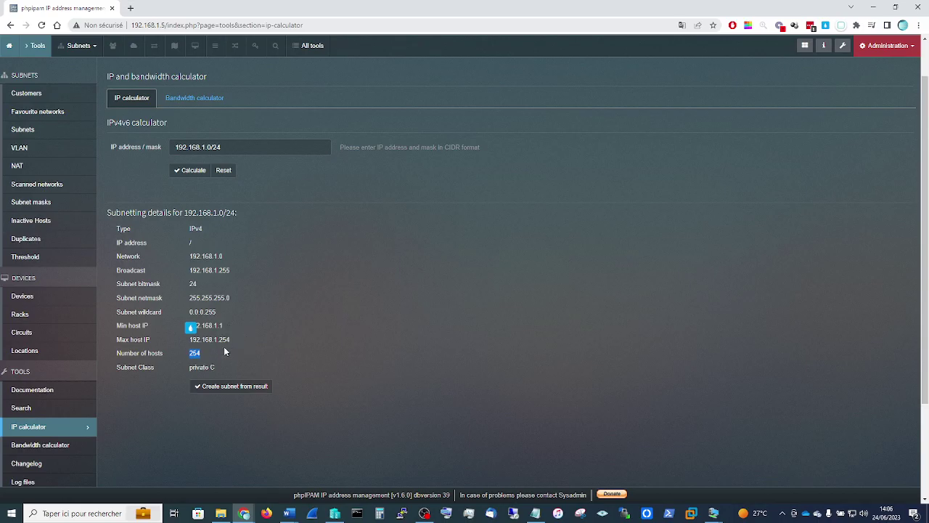
{"action": "left_click_drag", "start_coordinate": [223, 257], "coordinate": [176, 265]}
{"action": "mouse_move", "coordinate": [229, 299]}
{"action": "left_mouse_down"}
{"action": "mouse_move", "coordinate": [185, 302]}
{"action": "mouse_move", "coordinate": [186, 286]}
{"action": "left_mouse_up"}
{"action": "scroll", "coordinate": [68, 385], "scroll_direction": "down", "scroll_amount": 2}
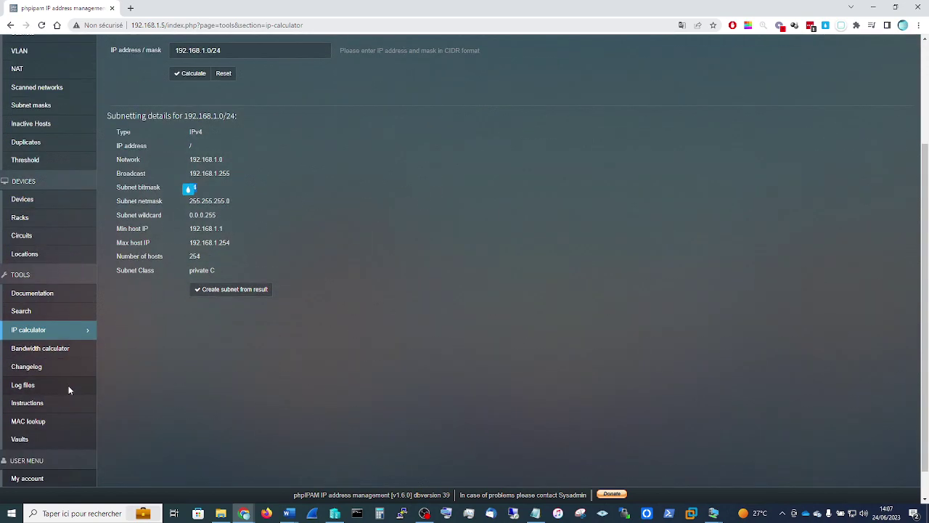
{"action": "scroll", "coordinate": [57, 404], "scroll_direction": "down", "scroll_amount": 1}
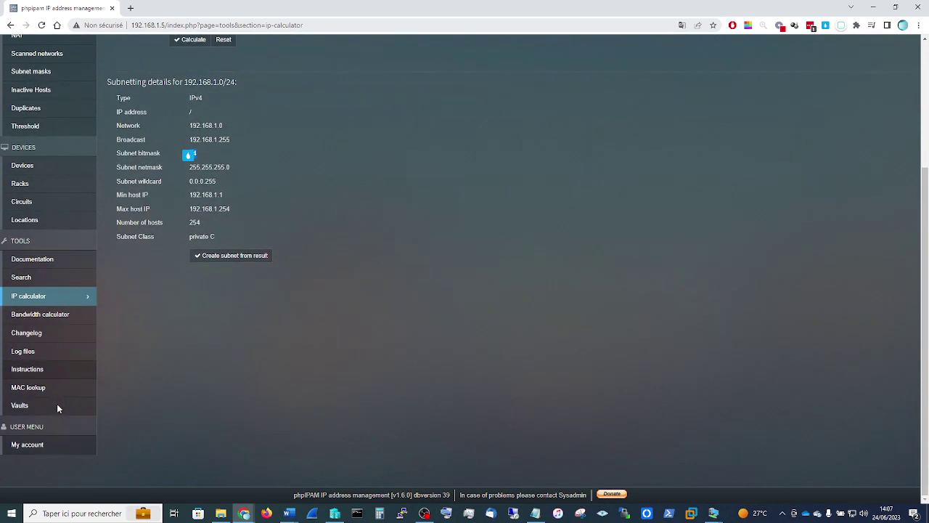
{"action": "left_click", "coordinate": [41, 392]}
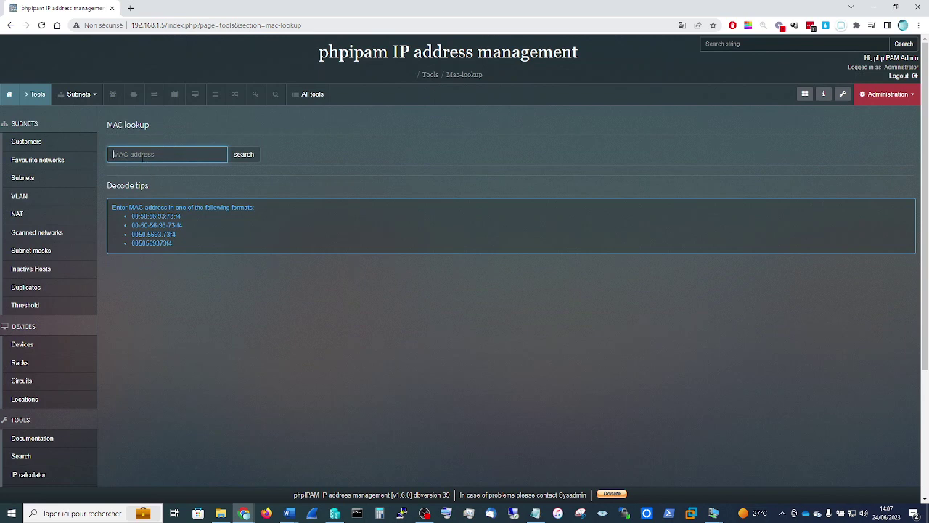
Step: Copy the example MAC 00:50:56:93:73:f4 into the MAC lookup field and search it
{"action": "left_click_drag", "start_coordinate": [140, 216], "coordinate": [131, 215]}
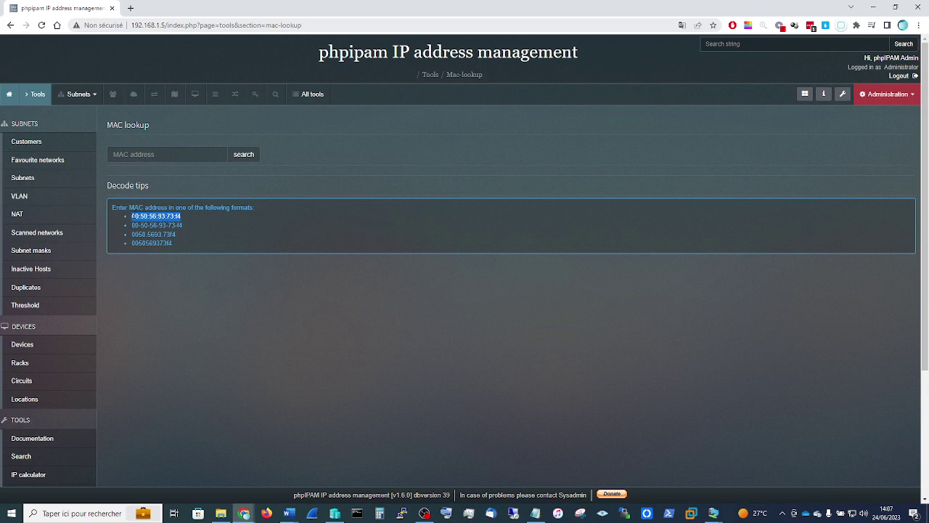
{"action": "right_click", "coordinate": [136, 215]}
{"action": "left_click", "coordinate": [160, 227]}
{"action": "right_click", "coordinate": [127, 149]}
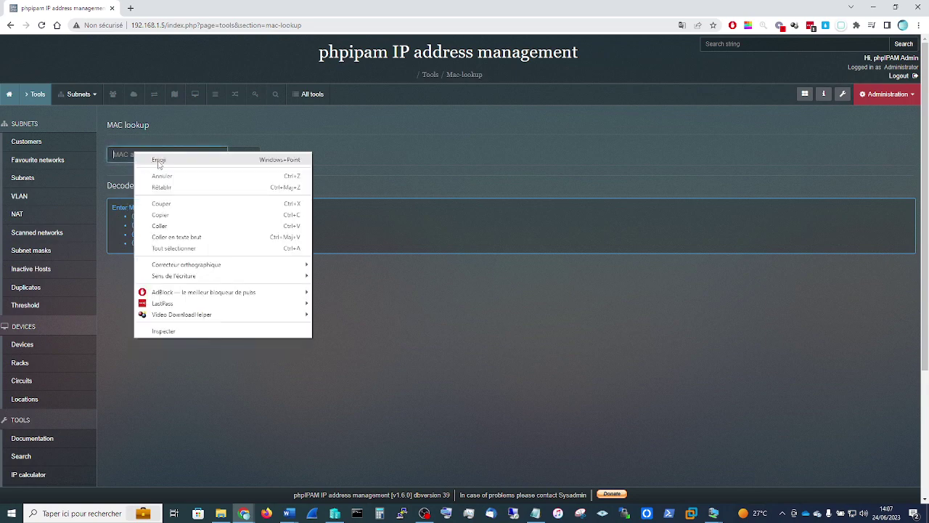
{"action": "left_click", "coordinate": [161, 225]}
{"action": "left_click", "coordinate": [245, 154]}
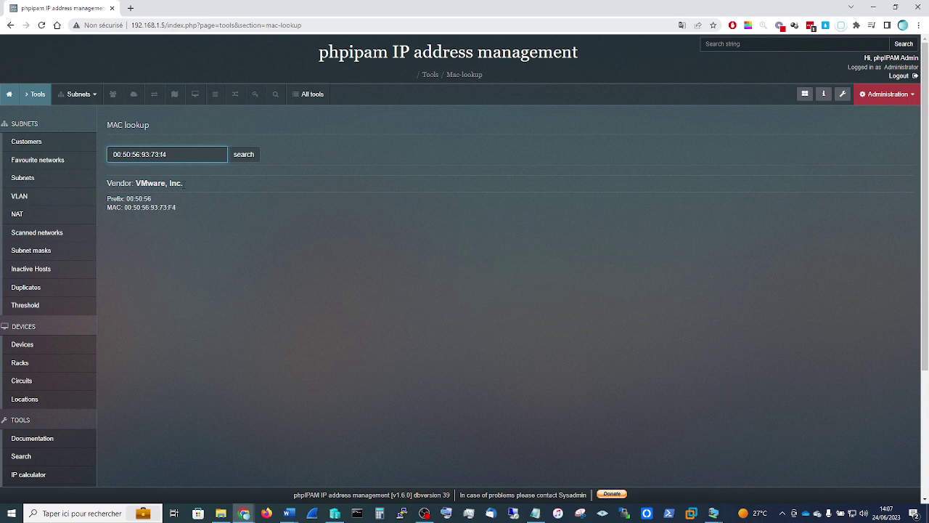
Step: Highlight the result showing vendor VMware, Inc. and review the lookup page
{"action": "left_click_drag", "start_coordinate": [183, 183], "coordinate": [135, 183]}
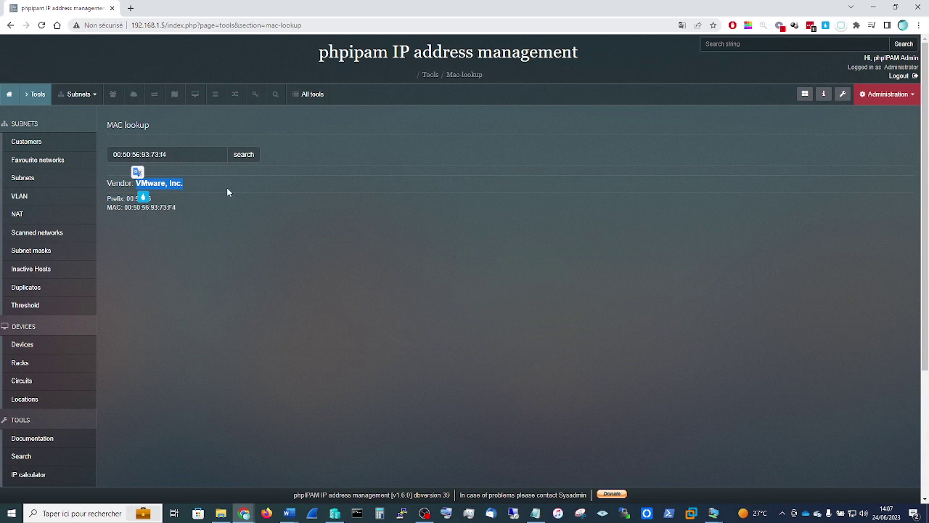
{"action": "left_click", "coordinate": [155, 354]}
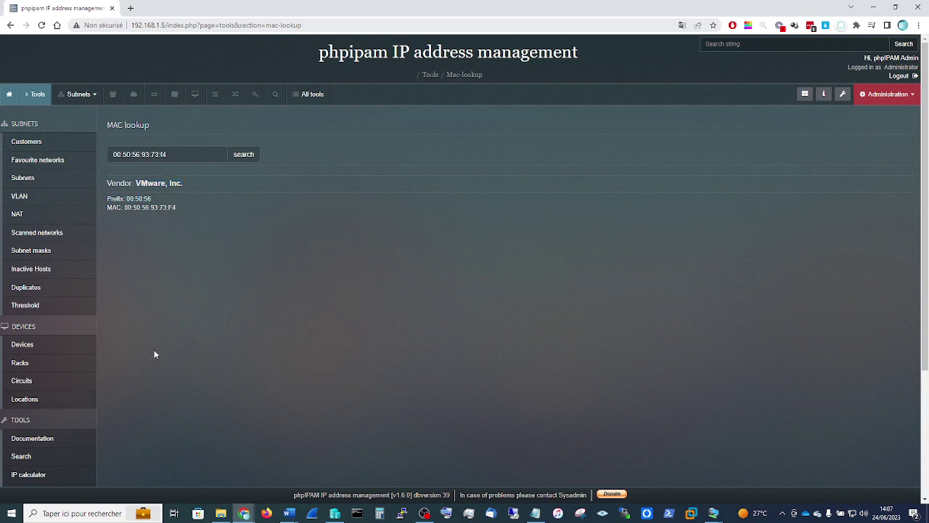
{"action": "scroll", "coordinate": [155, 354], "scroll_direction": "down", "scroll_amount": 2}
{"action": "scroll", "coordinate": [154, 354], "scroll_direction": "down", "scroll_amount": 1}
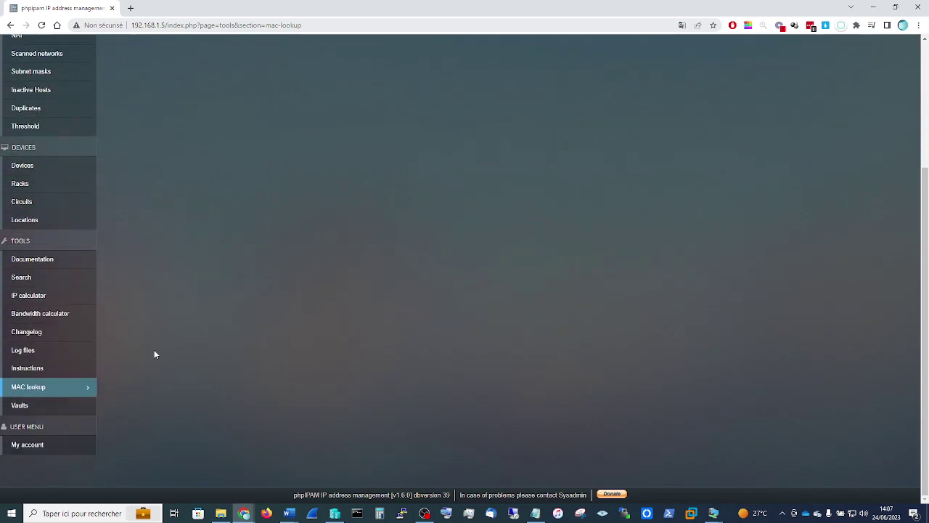
{"action": "scroll", "coordinate": [230, 416], "scroll_direction": "up", "scroll_amount": 3}
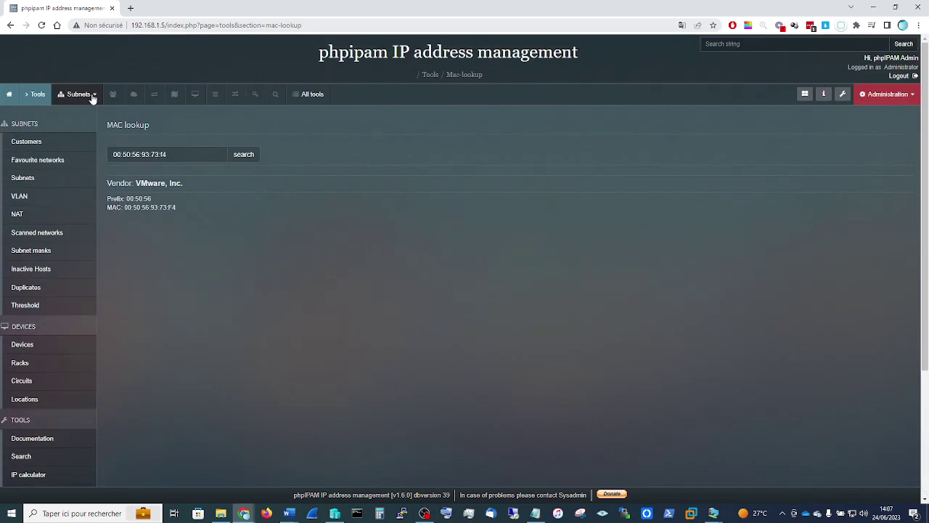
Step: Open the 192.168.1.0/24 subnet from the Subnets list and review its usage details
{"action": "left_click", "coordinate": [24, 178]}
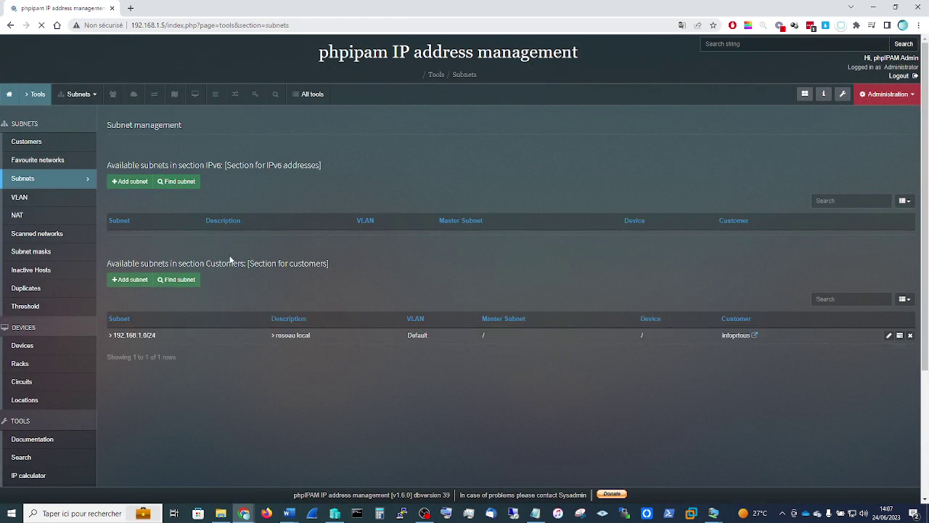
{"action": "left_click", "coordinate": [134, 335]}
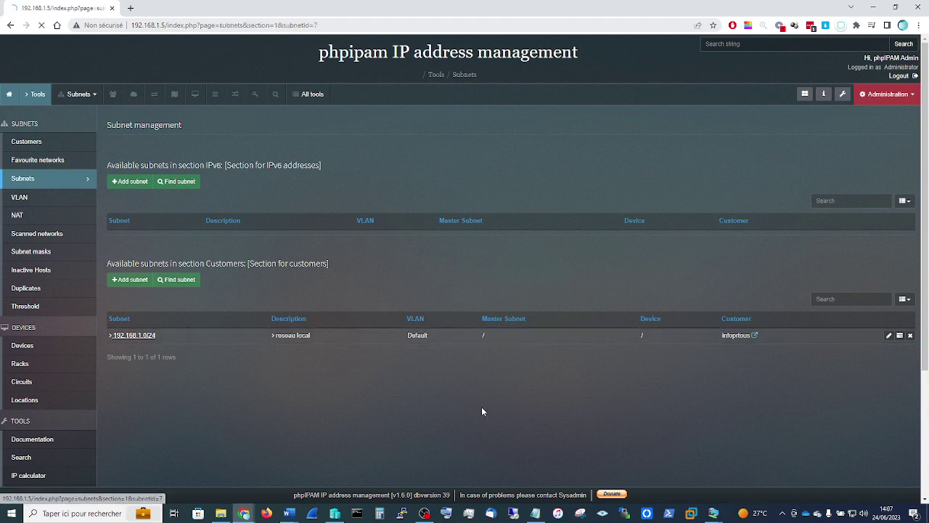
{"action": "scroll", "coordinate": [481, 405], "scroll_direction": "down", "scroll_amount": 3}
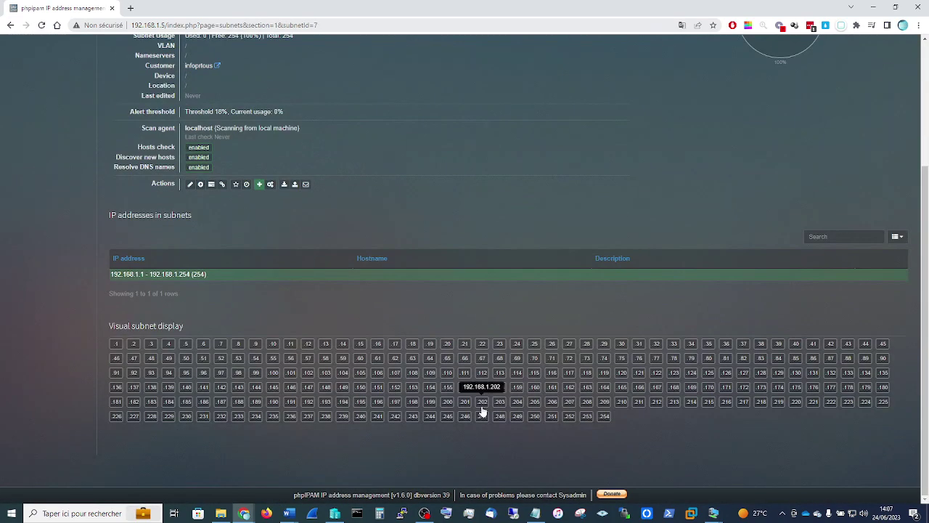
{"action": "scroll", "coordinate": [584, 416], "scroll_direction": "up", "scroll_amount": 3}
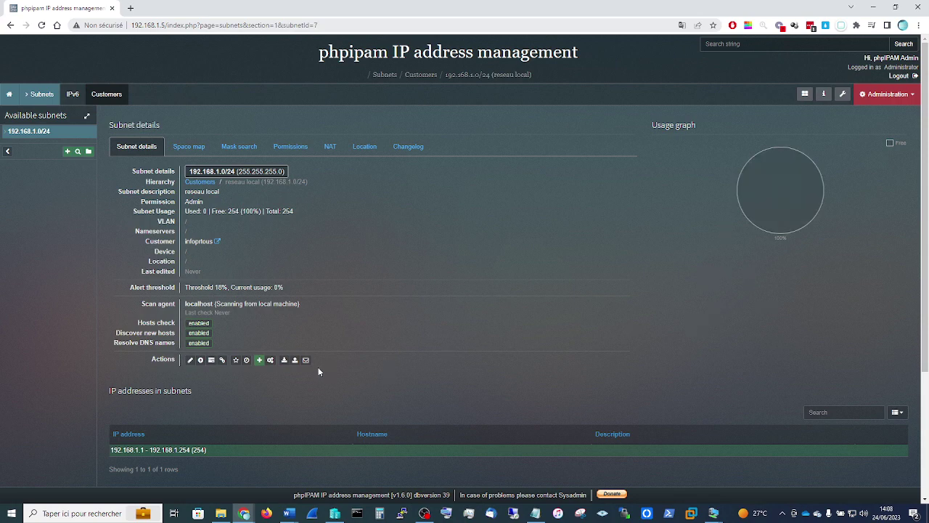
{"action": "left_click", "coordinate": [191, 359]}
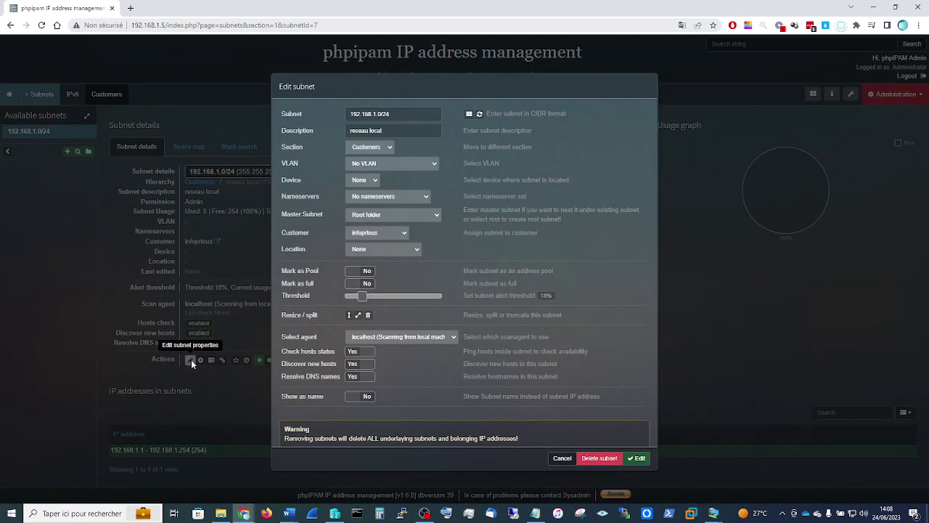
{"action": "left_click", "coordinate": [371, 164]}
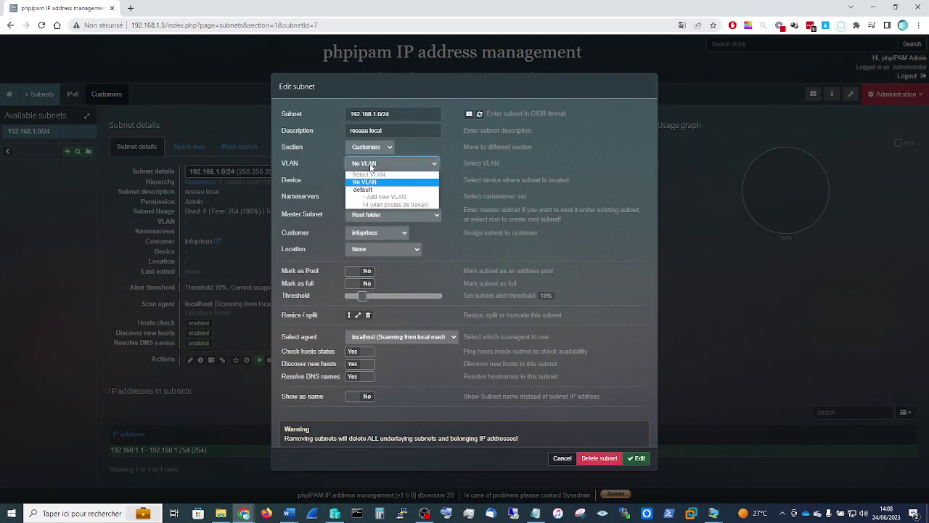
{"action": "left_click", "coordinate": [383, 204]}
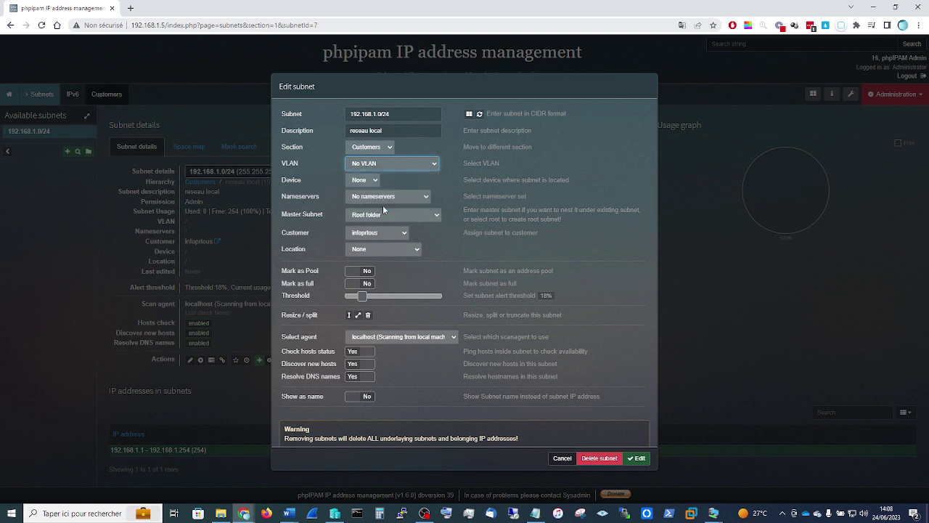
{"action": "left_click", "coordinate": [363, 148]}
{"action": "left_click", "coordinate": [428, 147]}
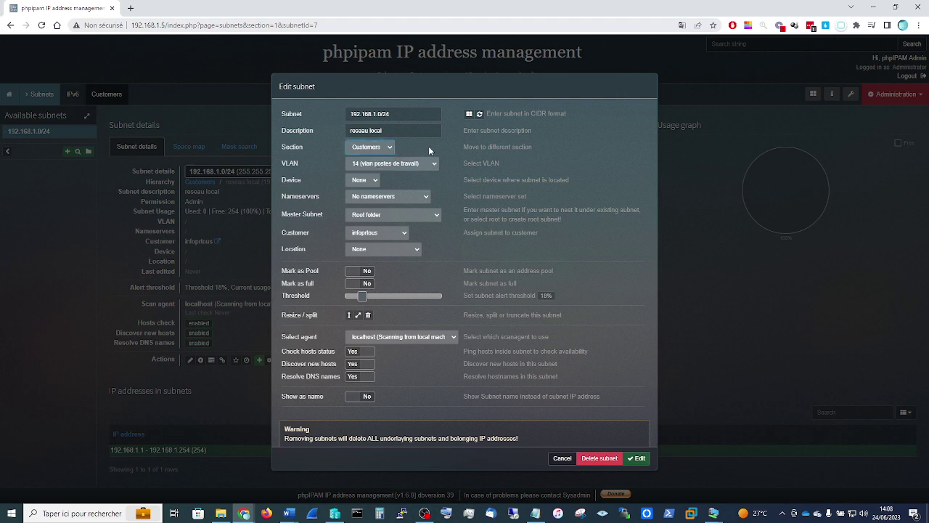
{"action": "left_click", "coordinate": [369, 180]}
{"action": "left_click", "coordinate": [365, 202]}
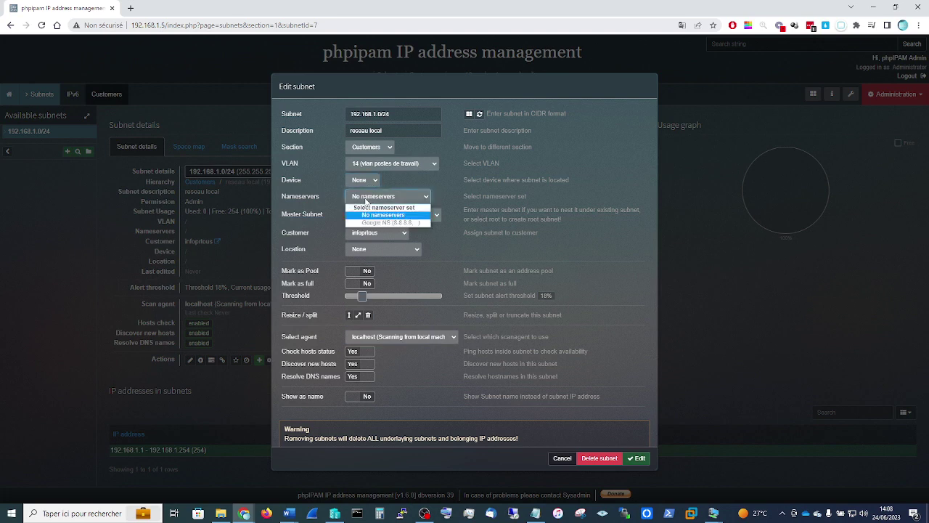
{"action": "left_click", "coordinate": [365, 198]}
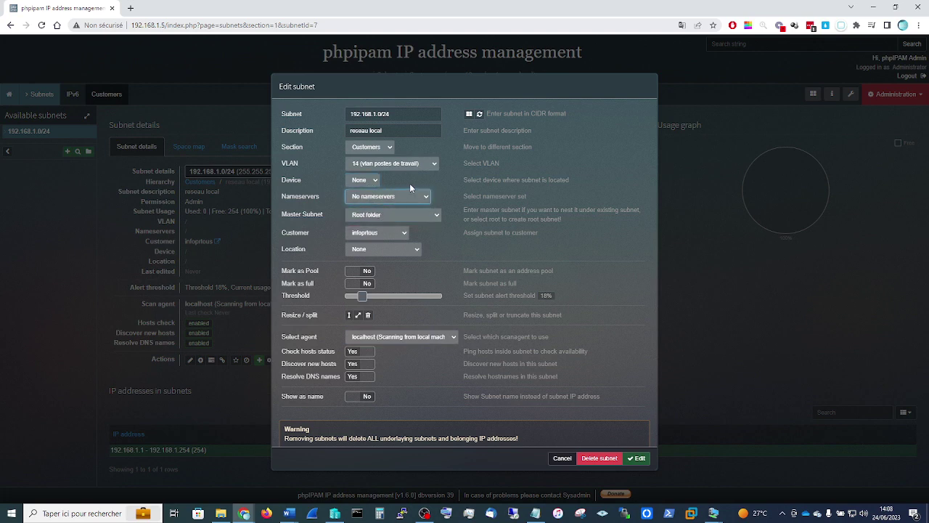
{"action": "left_click", "coordinate": [403, 197]}
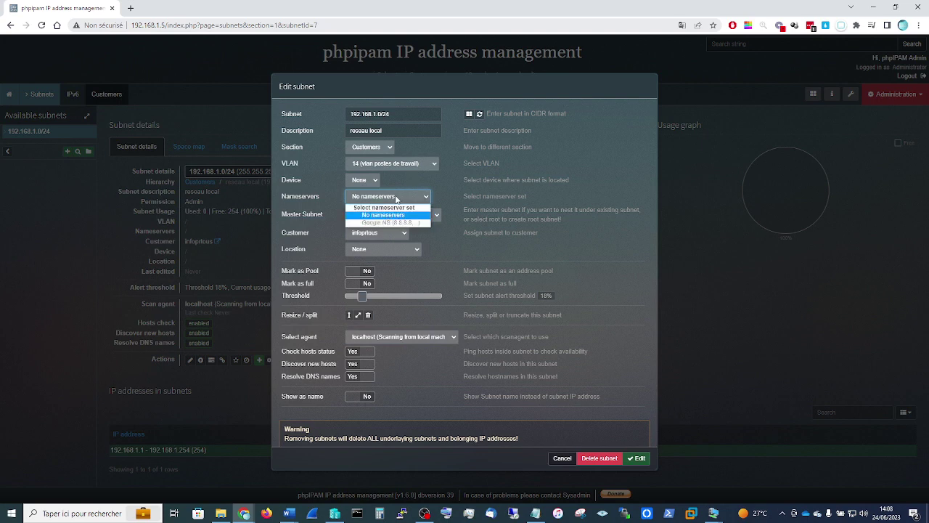
{"action": "left_click", "coordinate": [398, 184]}
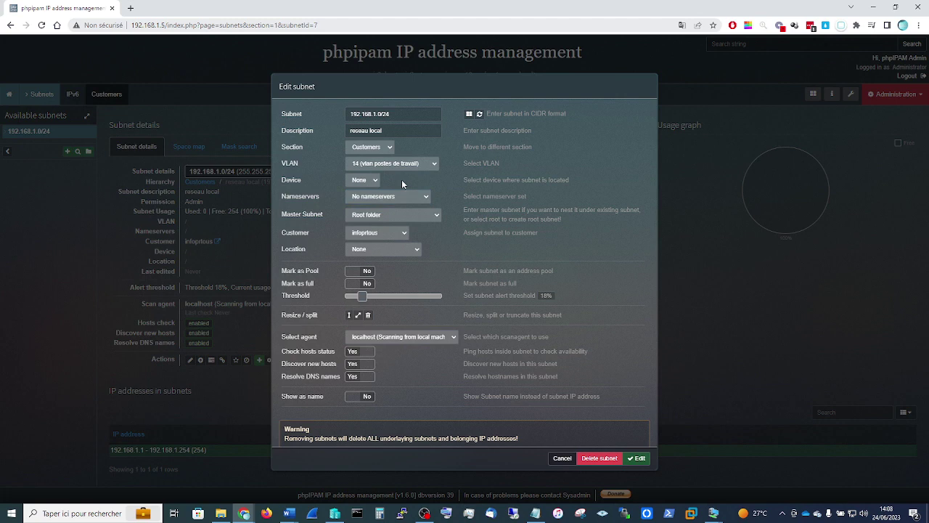
{"action": "left_click", "coordinate": [562, 458]}
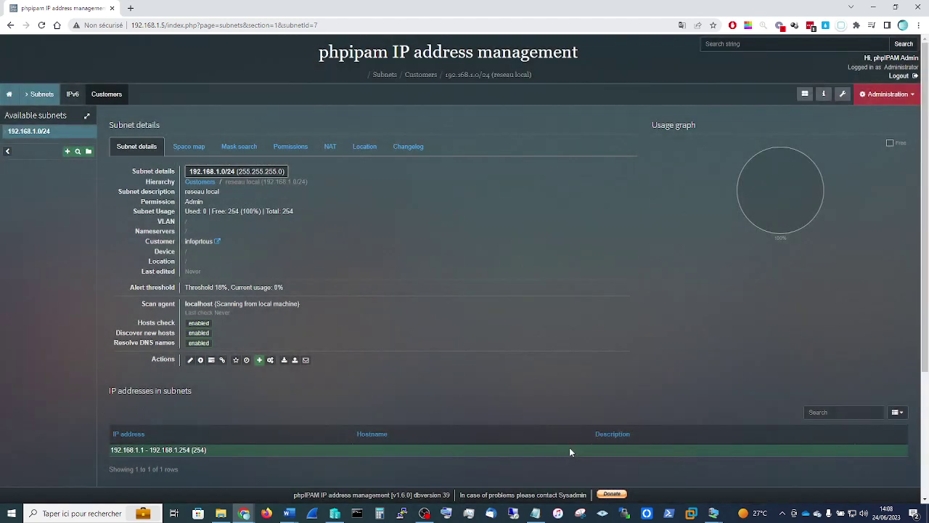
Step: Go to Administration > phpIPAM settings under Server management
{"action": "left_click", "coordinate": [890, 96]}
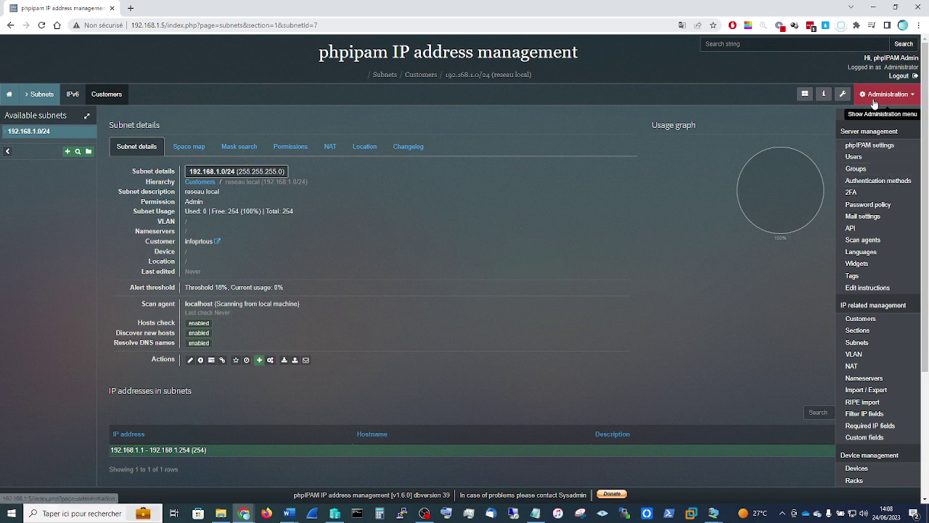
{"action": "left_click", "coordinate": [863, 146]}
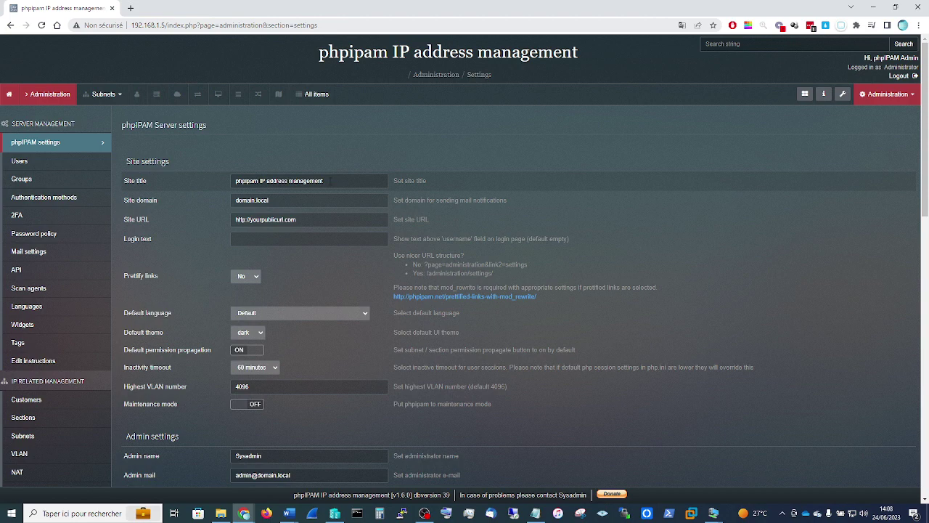
Step: Replace the site title with 'IPAM IFOPRTOUS'
{"action": "left_click", "coordinate": [330, 181]}
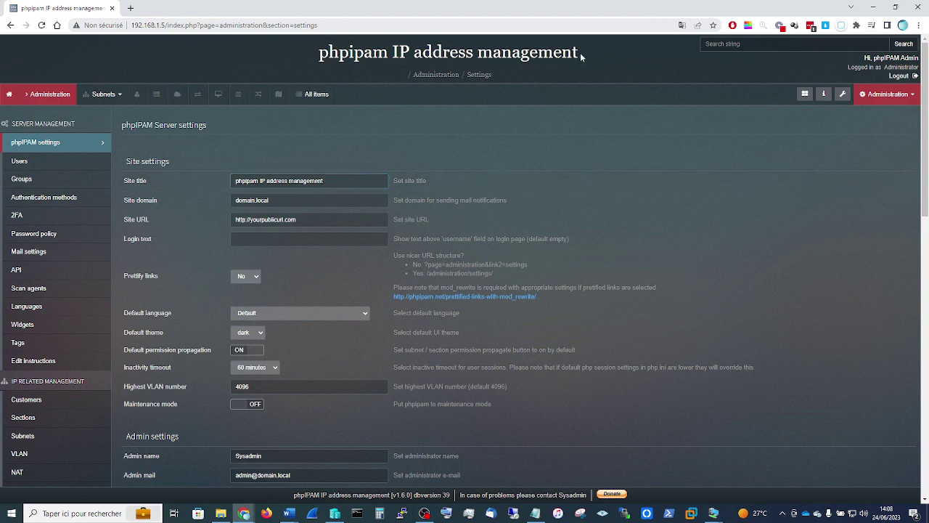
{"action": "left_click_drag", "start_coordinate": [580, 53], "coordinate": [316, 52]}
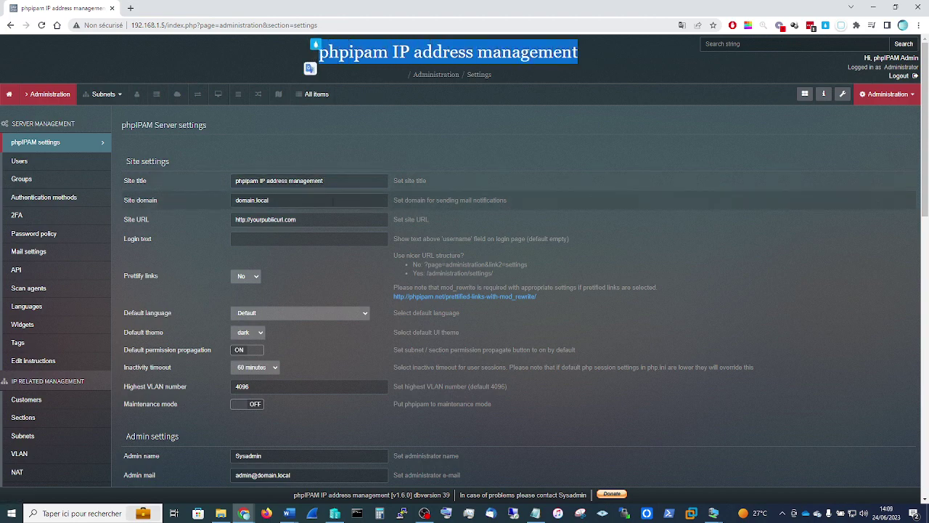
{"action": "left_click_drag", "start_coordinate": [330, 181], "coordinate": [193, 181]}
{"action": "type", "text": "IP"}
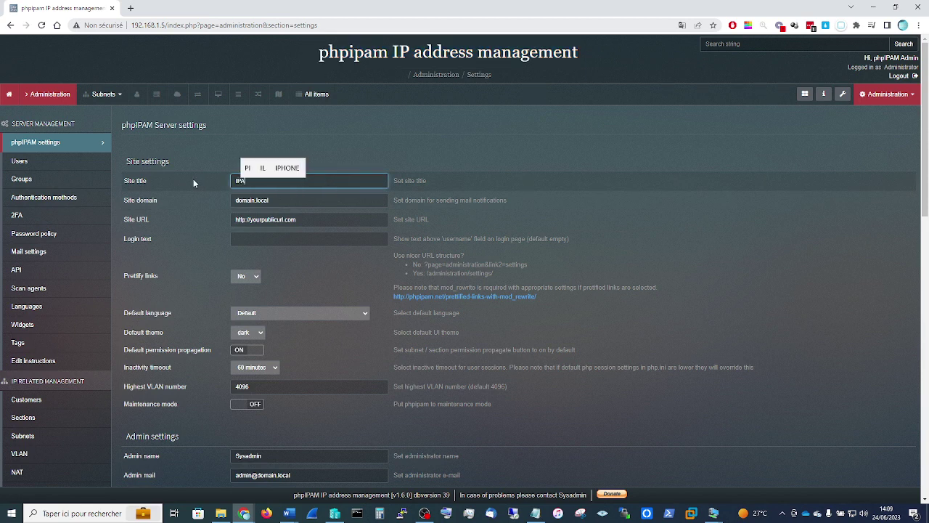
{"action": "type", "text": "AM"}
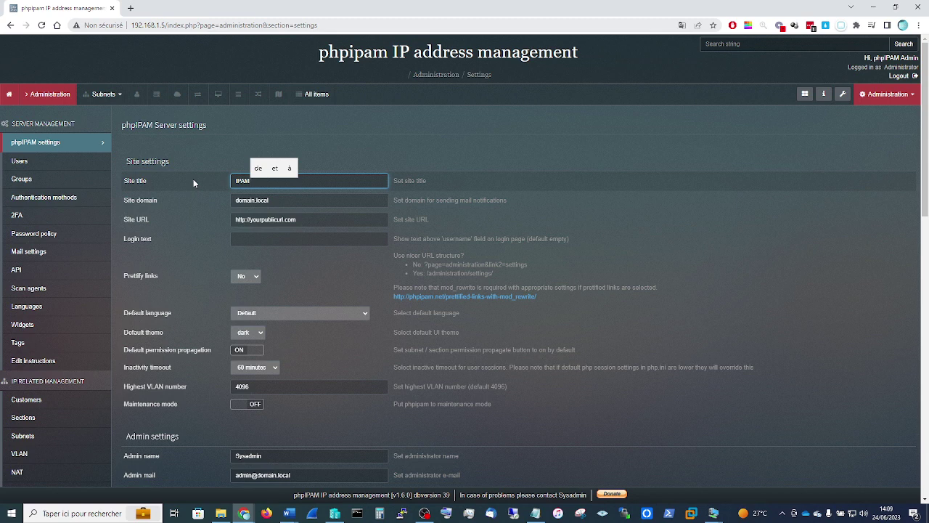
{"action": "type", "text": " IFOPR"}
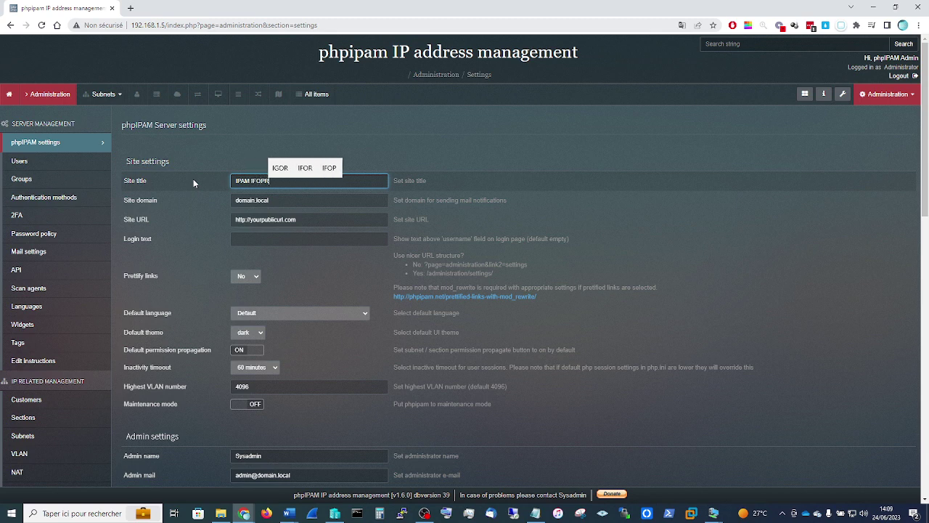
{"action": "type", "text": "TOUS"}
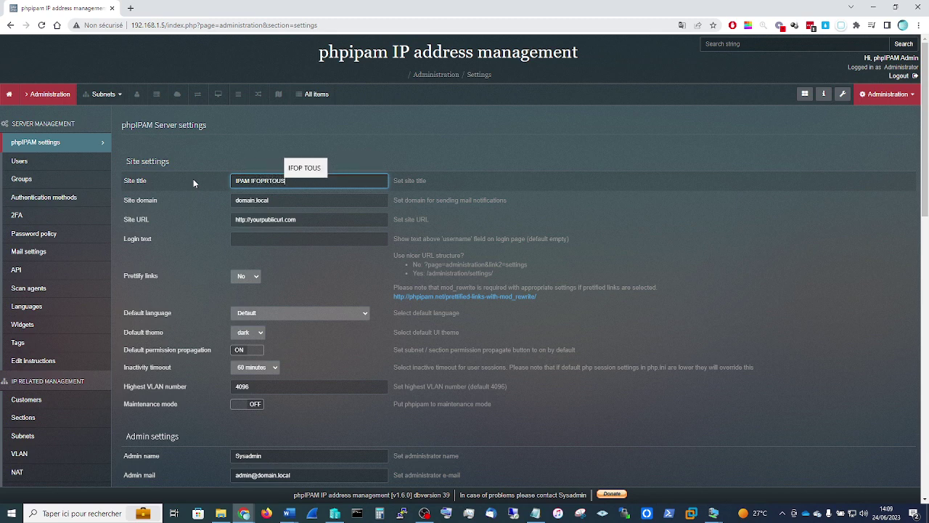
{"action": "left_click", "coordinate": [565, 164]}
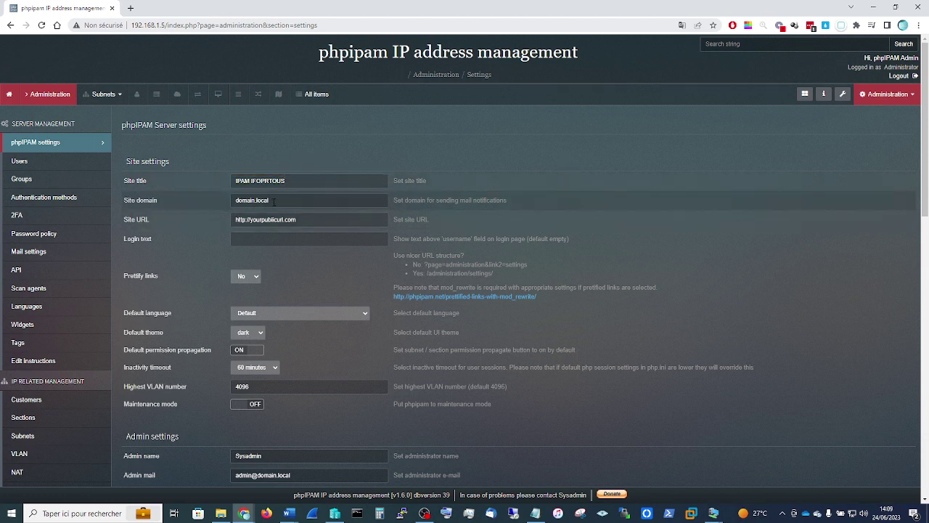
Step: Change the site domain from domain.local to 'MONLAB.LOCAL'
{"action": "left_click_drag", "start_coordinate": [273, 202], "coordinate": [192, 203]}
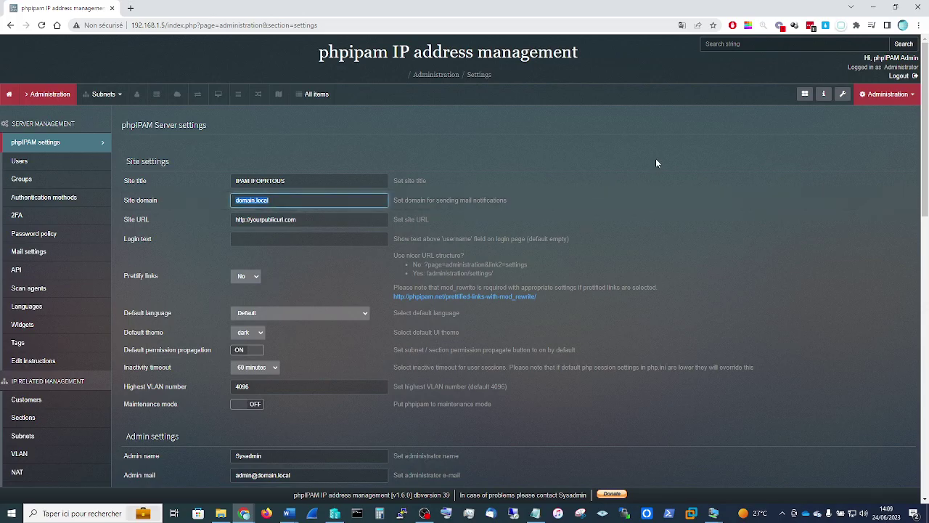
{"action": "type", "text": "MONLAB"}
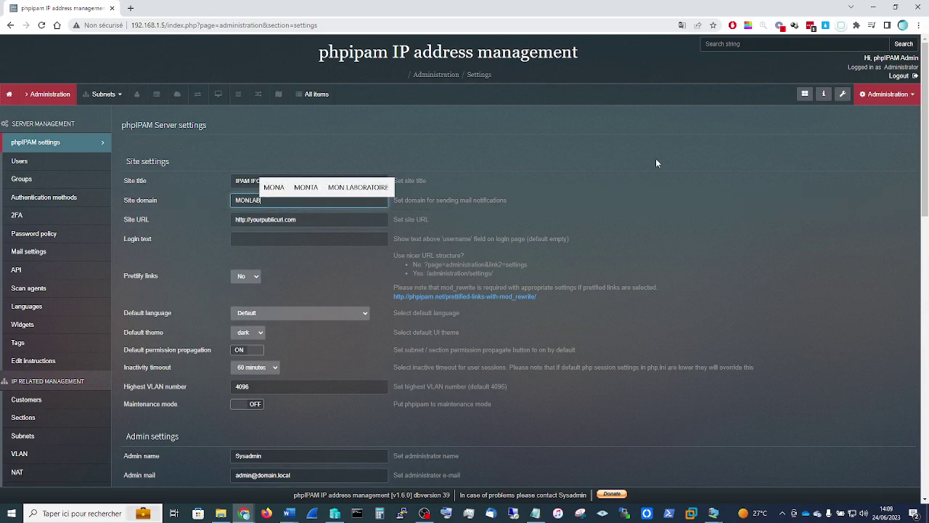
{"action": "type", "text": ".LOCAL"}
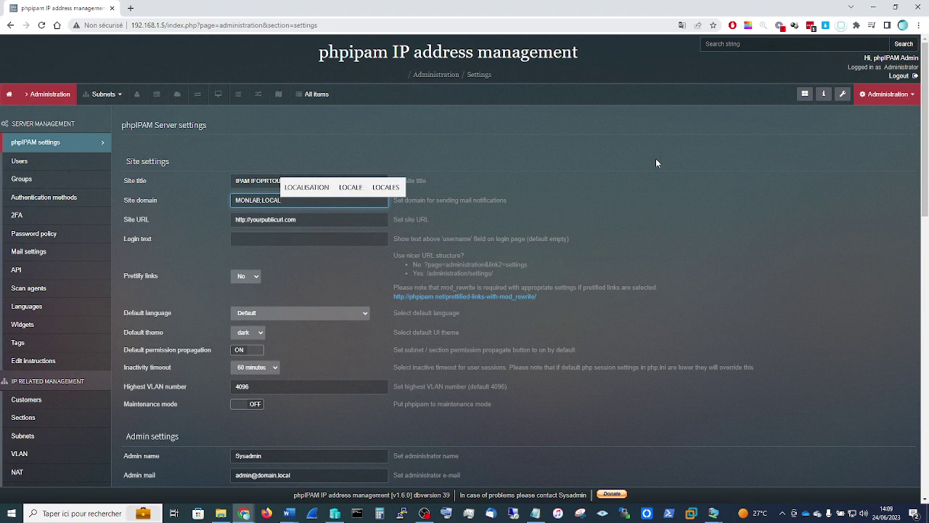
{"action": "left_click", "coordinate": [310, 219]}
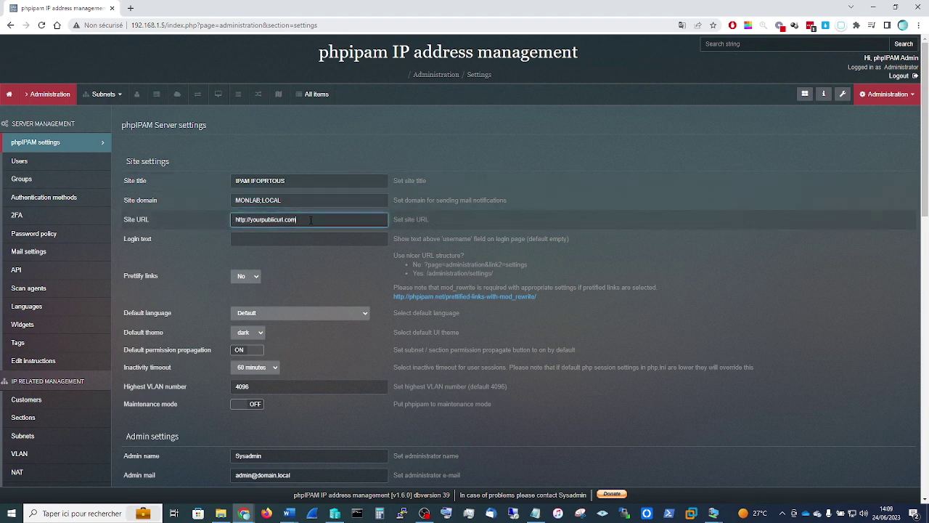
Step: Set the default language to Français (fr_FR.UTF-8)
{"action": "scroll", "coordinate": [318, 271], "scroll_direction": "down", "scroll_amount": 1}
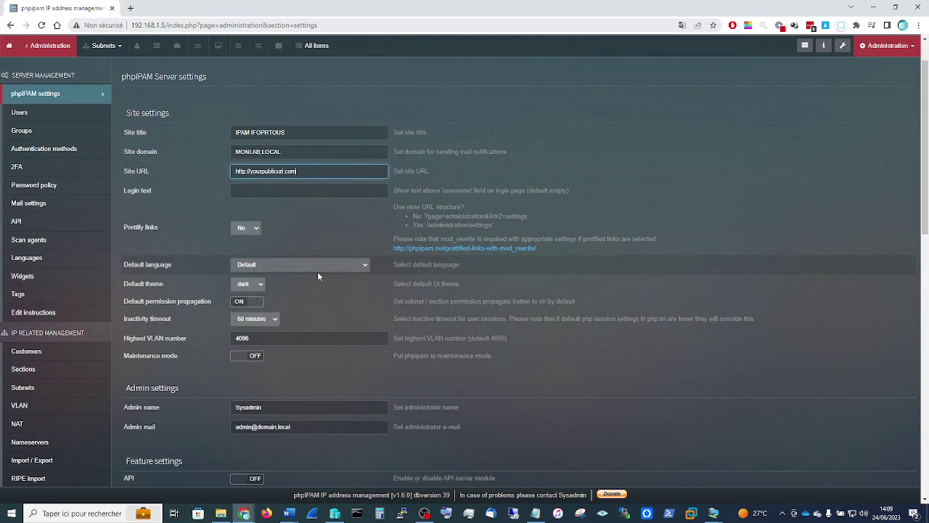
{"action": "left_click", "coordinate": [264, 264]}
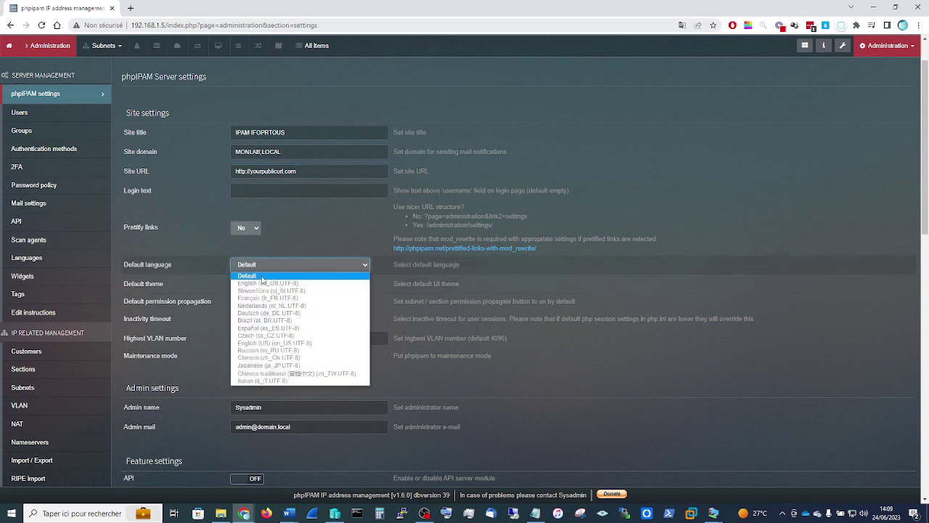
{"action": "left_click", "coordinate": [266, 304]}
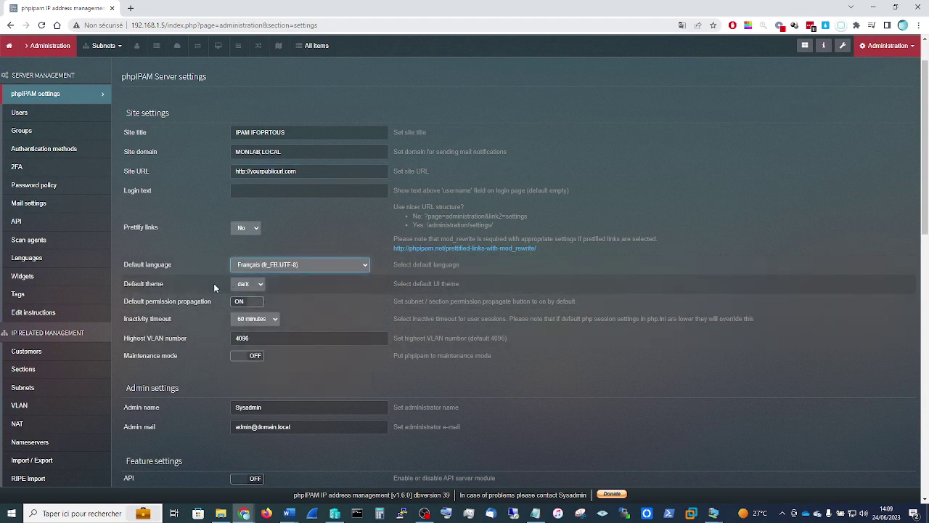
Step: Try the white default theme, then set it back to dark
{"action": "left_click", "coordinate": [259, 289]}
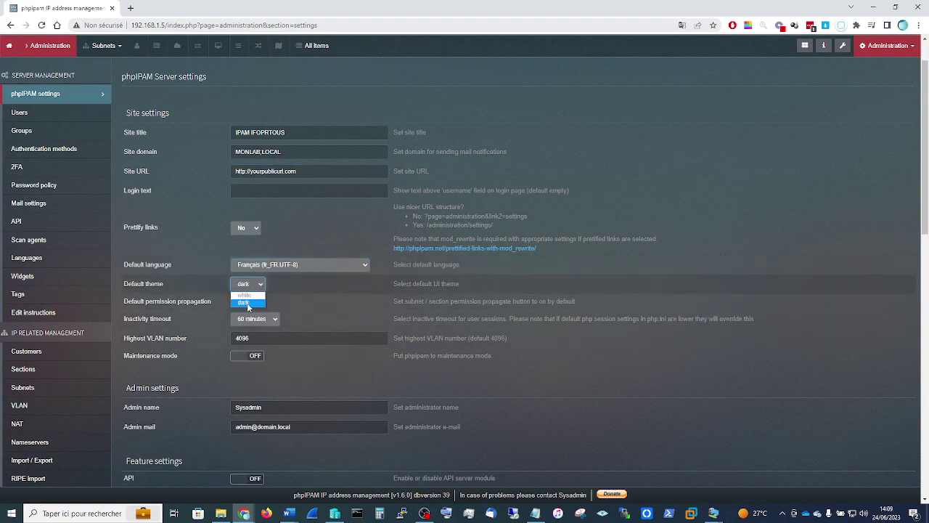
{"action": "left_click", "coordinate": [246, 295]}
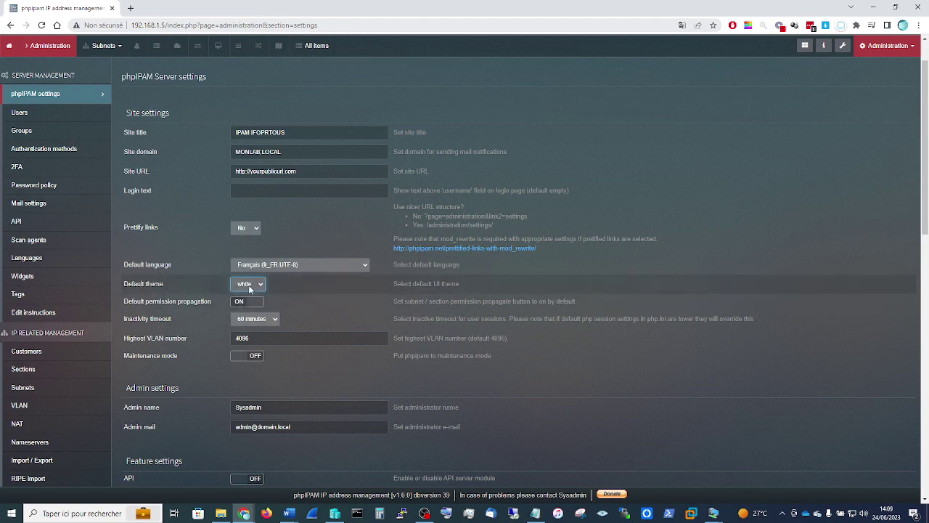
{"action": "left_click", "coordinate": [249, 289]}
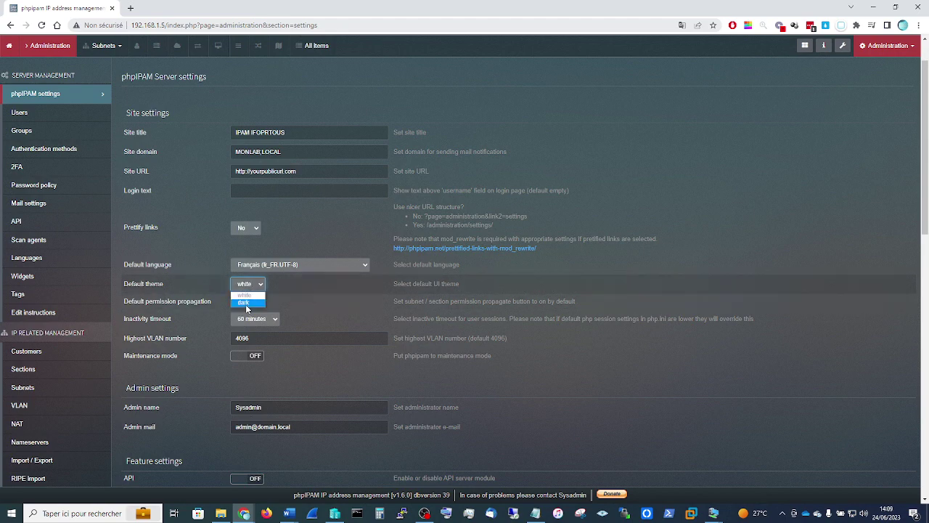
{"action": "left_click", "coordinate": [247, 305]}
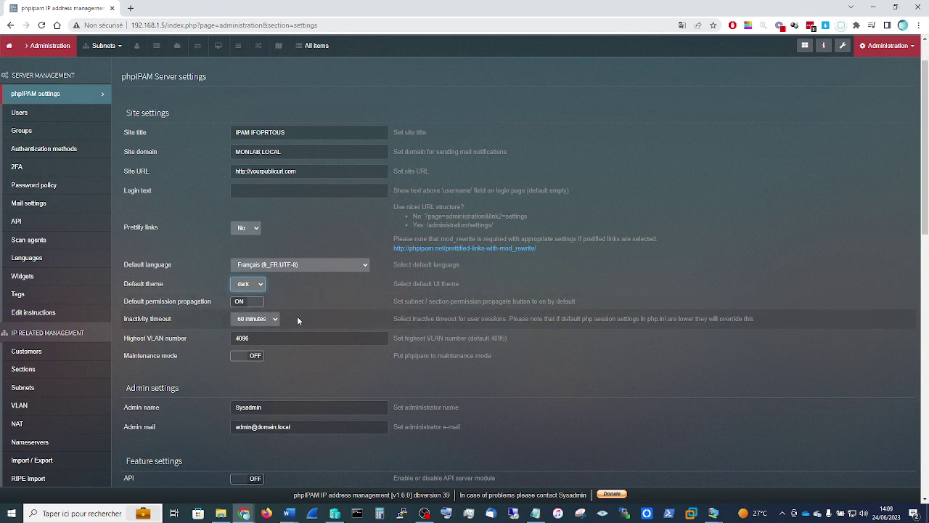
{"action": "scroll", "coordinate": [343, 326], "scroll_direction": "down", "scroll_amount": 1}
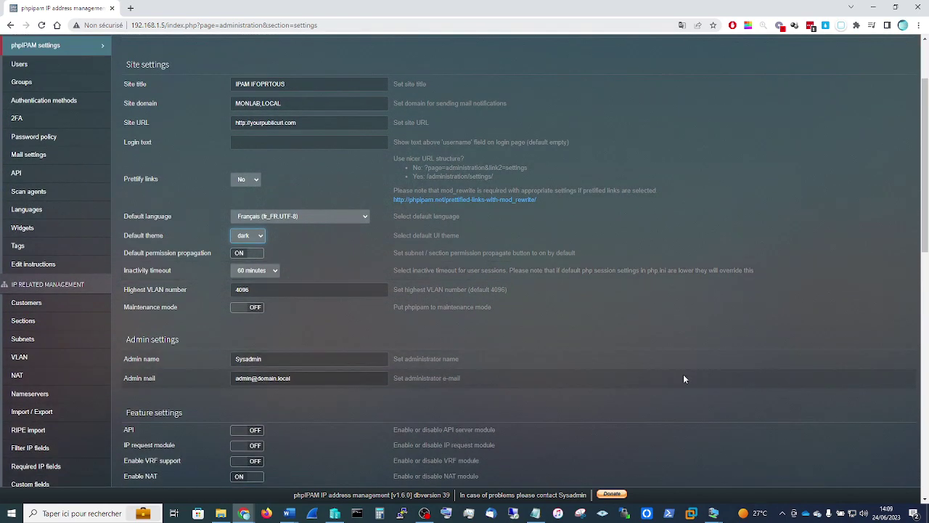
{"action": "scroll", "coordinate": [683, 376], "scroll_direction": "down", "scroll_amount": 1}
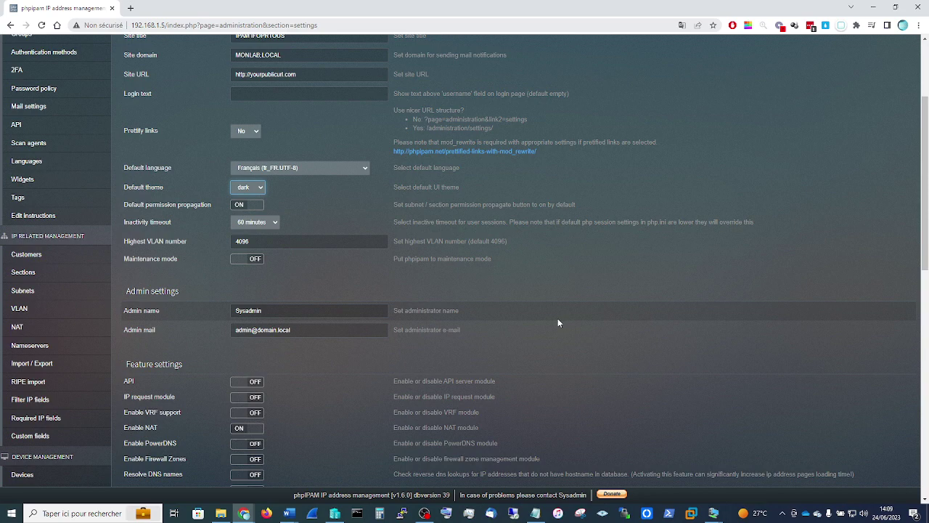
{"action": "scroll", "coordinate": [557, 319], "scroll_direction": "down", "scroll_amount": 1}
{"action": "triple_click", "coordinate": [308, 284]}
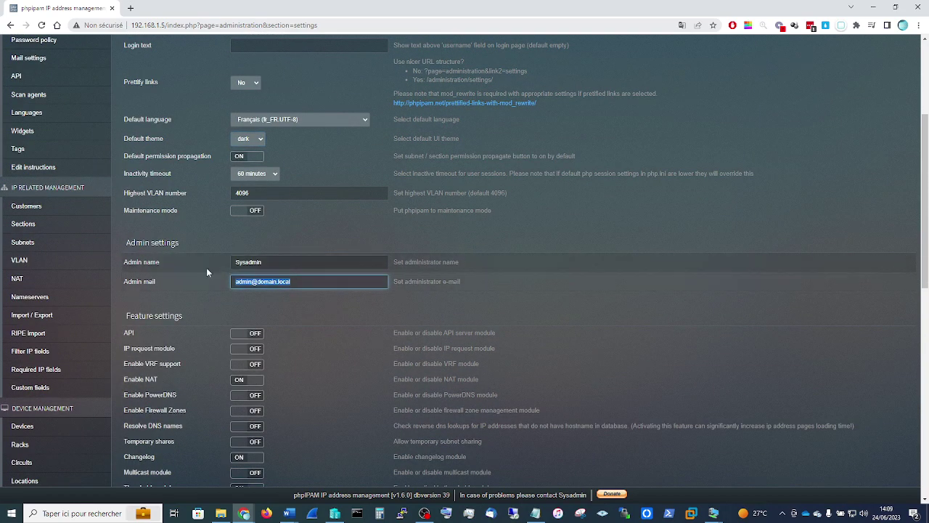
{"action": "left_click", "coordinate": [299, 284]}
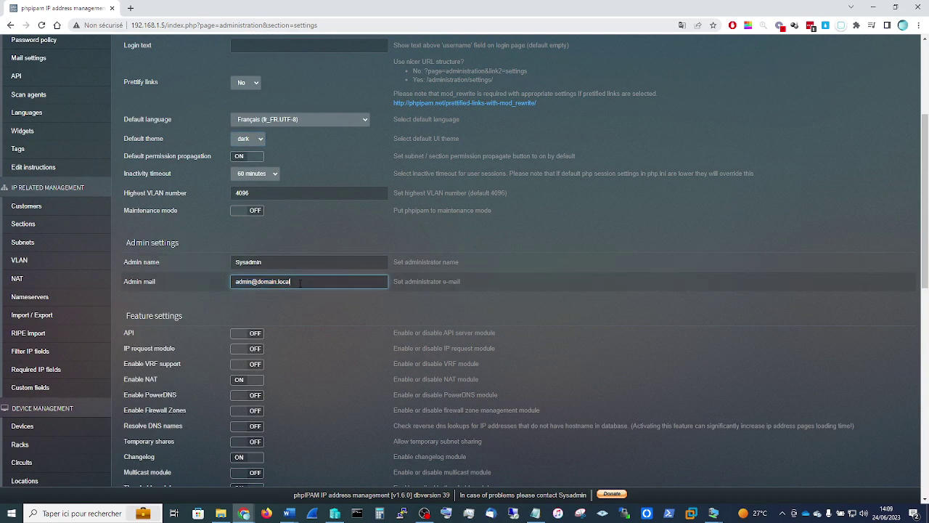
{"action": "left_click_drag", "start_coordinate": [299, 283], "coordinate": [221, 282]}
{"action": "key", "text": "shift+Tab"}
{"action": "scroll", "coordinate": [652, 343], "scroll_direction": "down", "scroll_amount": 2}
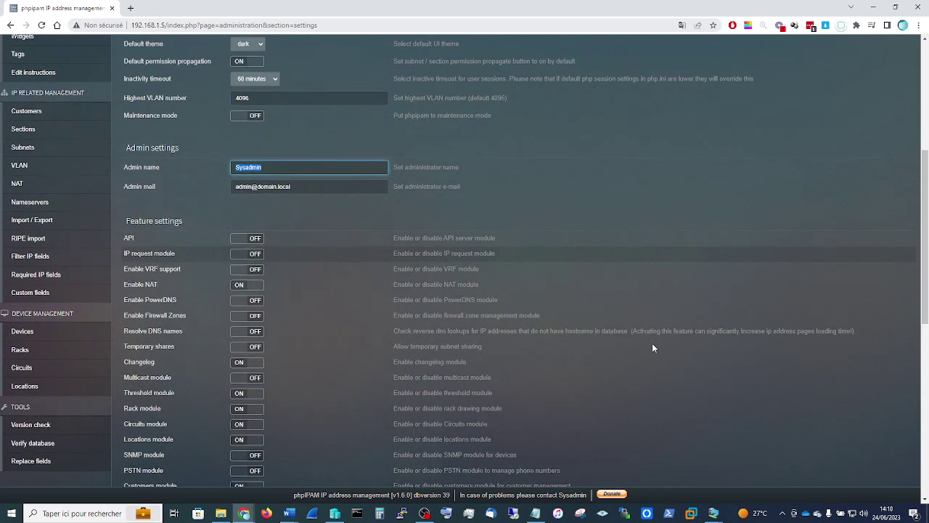
{"action": "scroll", "coordinate": [644, 348], "scroll_direction": "down", "scroll_amount": 1}
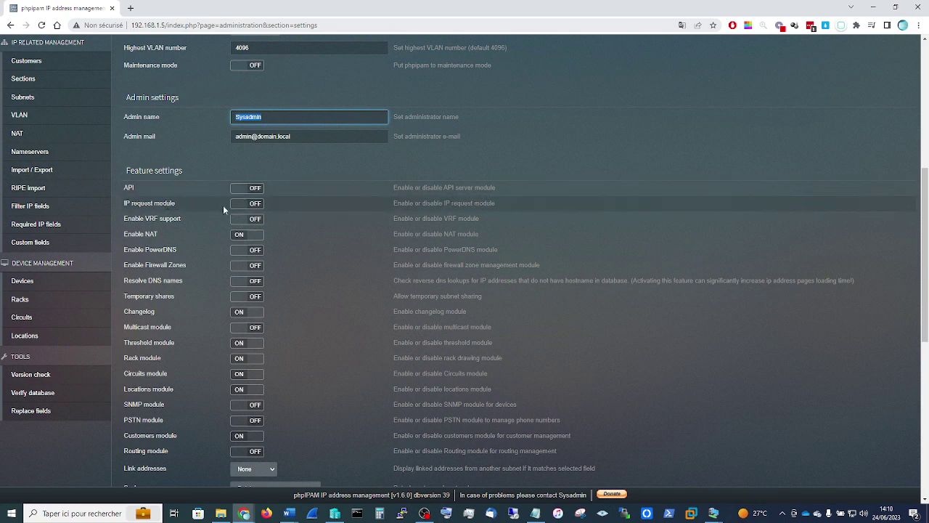
Step: Switch on the PowerDNS, Resolve DNS names and SNMP feature toggles
{"action": "left_click", "coordinate": [242, 251]}
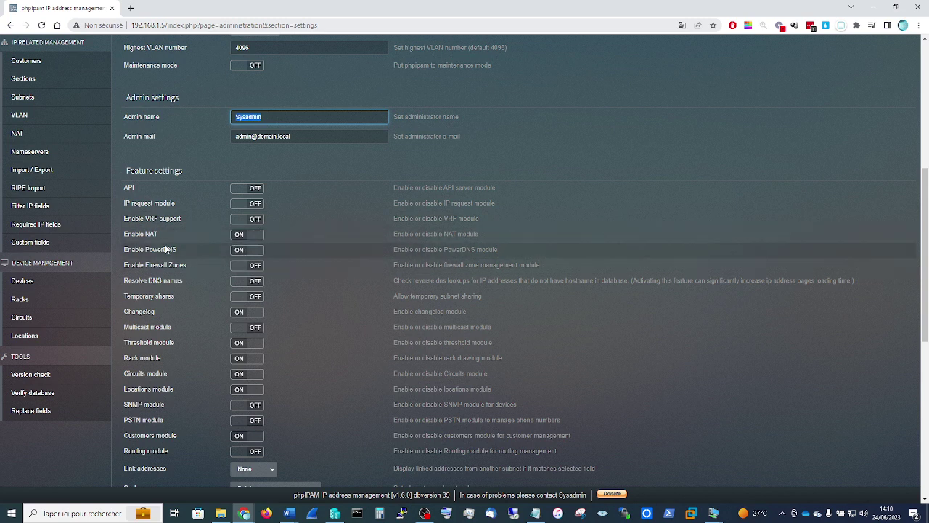
{"action": "left_click", "coordinate": [238, 282]}
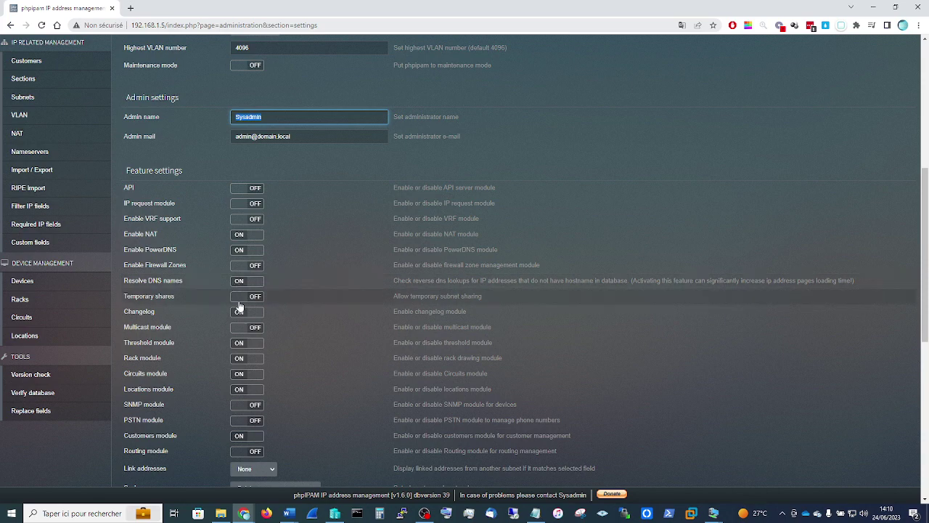
{"action": "scroll", "coordinate": [237, 337], "scroll_direction": "down", "scroll_amount": 1}
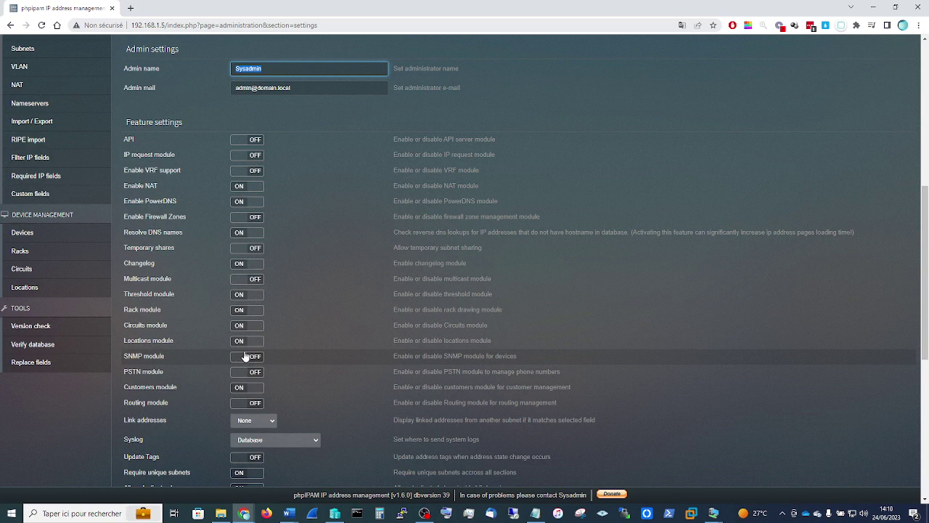
{"action": "scroll", "coordinate": [243, 357], "scroll_direction": "down", "scroll_amount": 1}
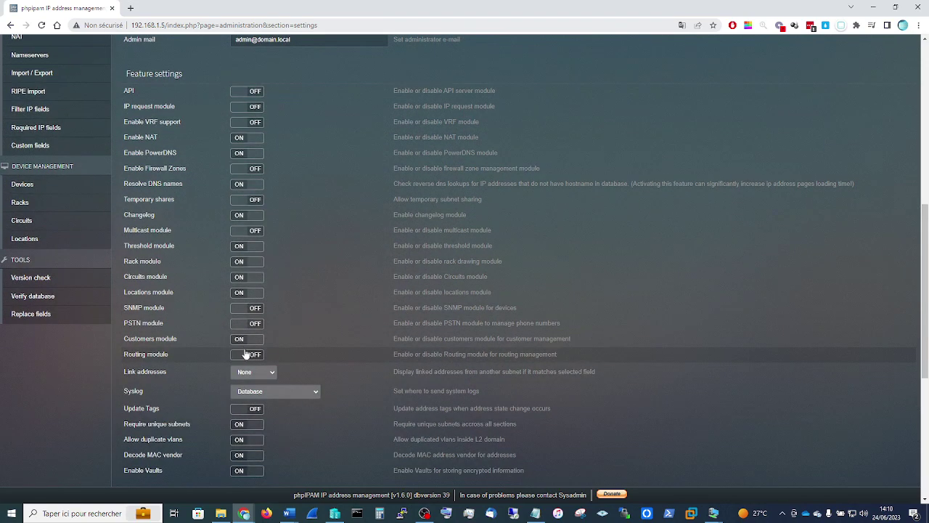
{"action": "left_click", "coordinate": [241, 311]}
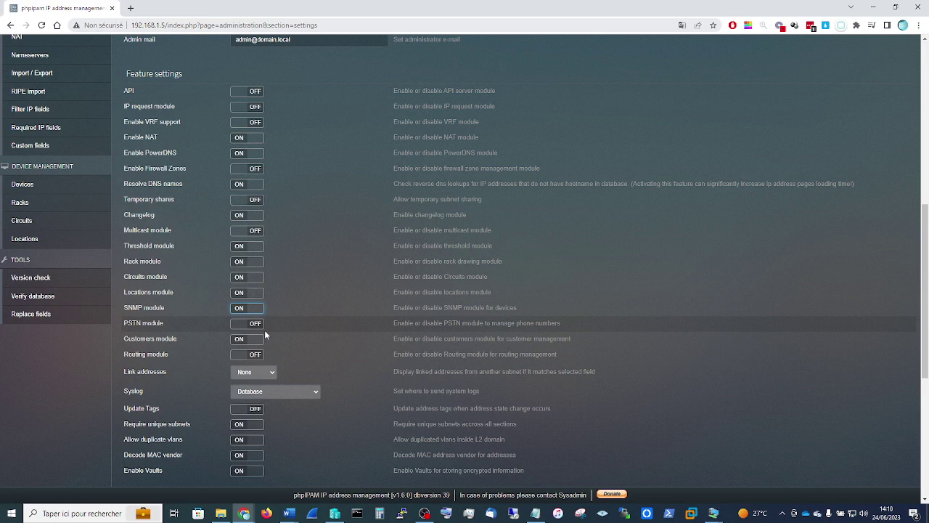
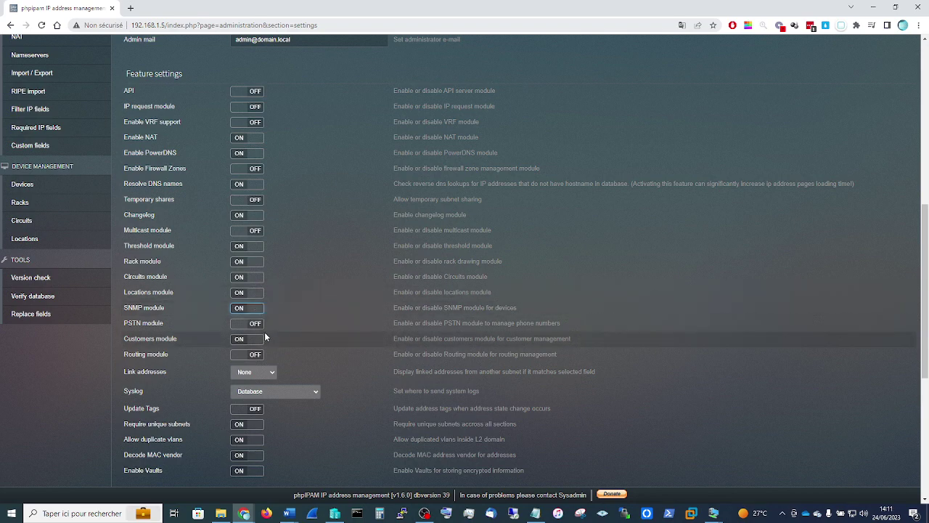
Step: Review the Users and Groups management pages
{"action": "scroll", "coordinate": [246, 345], "scroll_direction": "down", "scroll_amount": 1}
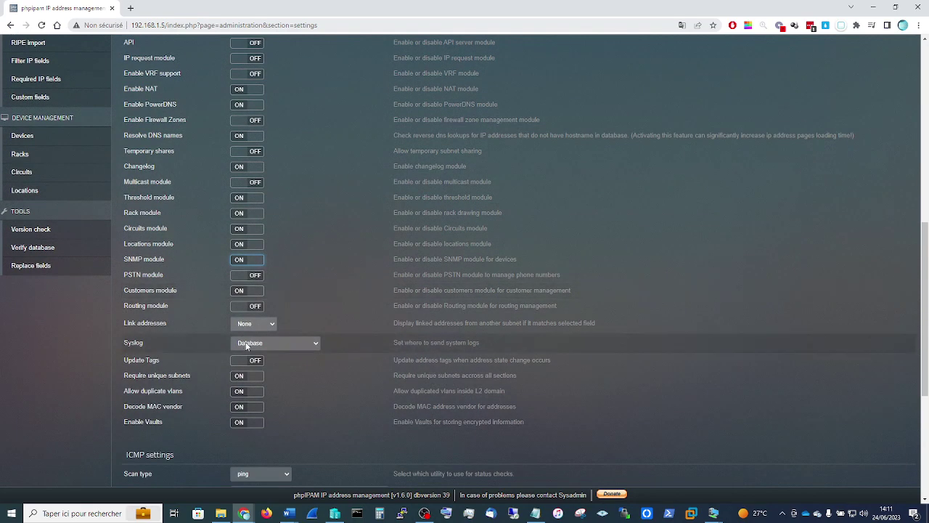
{"action": "scroll", "coordinate": [247, 346], "scroll_direction": "down", "scroll_amount": 1}
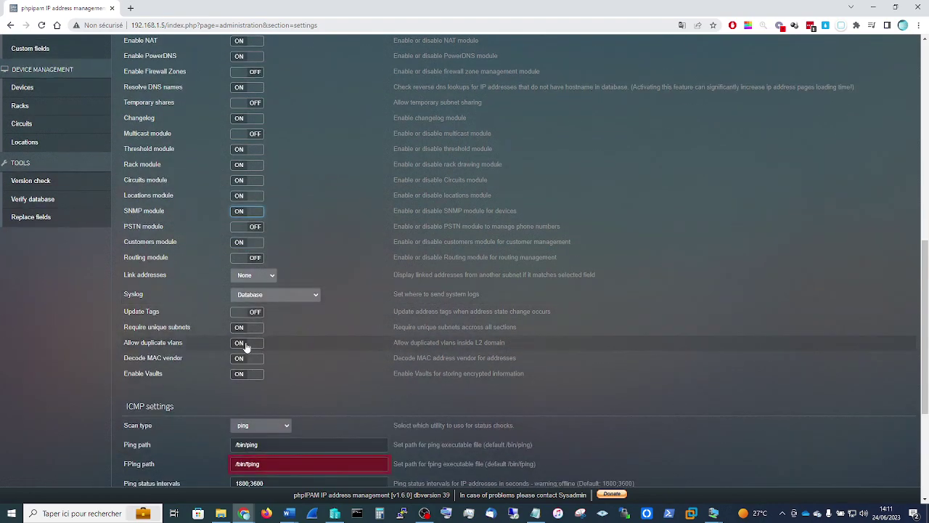
{"action": "scroll", "coordinate": [246, 346], "scroll_direction": "down", "scroll_amount": 1}
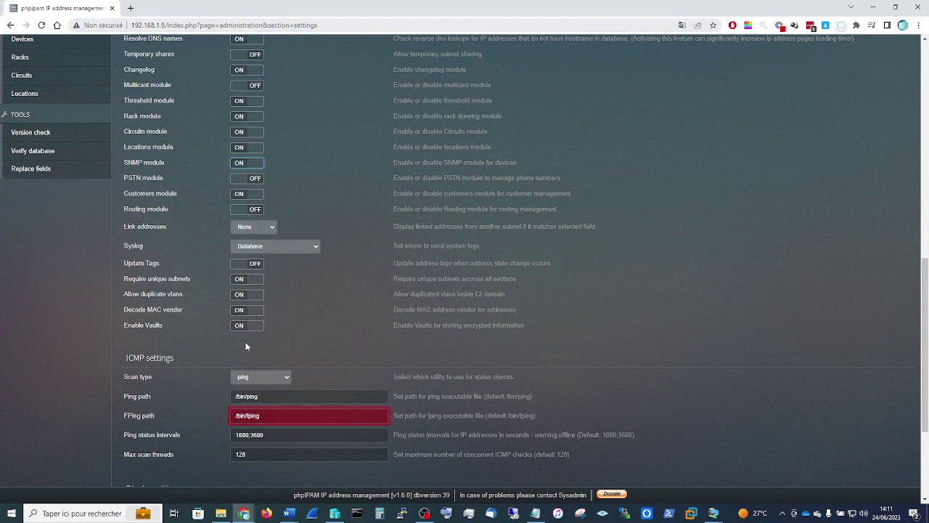
{"action": "scroll", "coordinate": [246, 346], "scroll_direction": "down", "scroll_amount": 2}
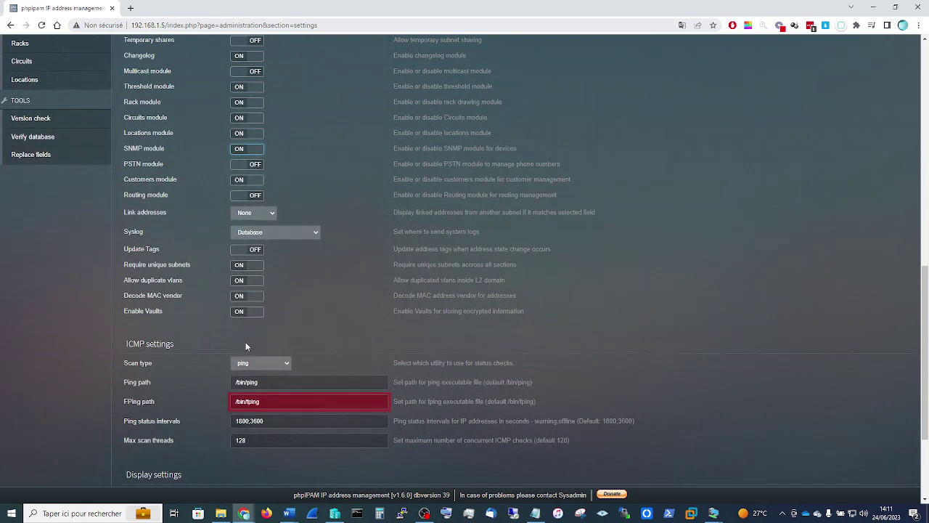
{"action": "scroll", "coordinate": [246, 345], "scroll_direction": "up", "scroll_amount": 2}
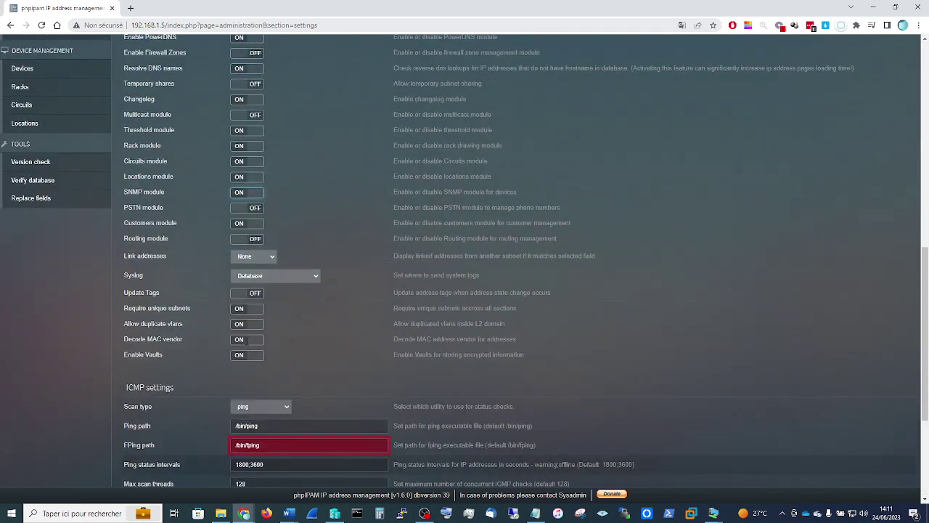
{"action": "scroll", "coordinate": [245, 346], "scroll_direction": "up", "scroll_amount": 1}
{"action": "scroll", "coordinate": [245, 345], "scroll_direction": "up", "scroll_amount": 2}
{"action": "scroll", "coordinate": [245, 346], "scroll_direction": "up", "scroll_amount": 1}
{"action": "scroll", "coordinate": [243, 345], "scroll_direction": "up", "scroll_amount": 2}
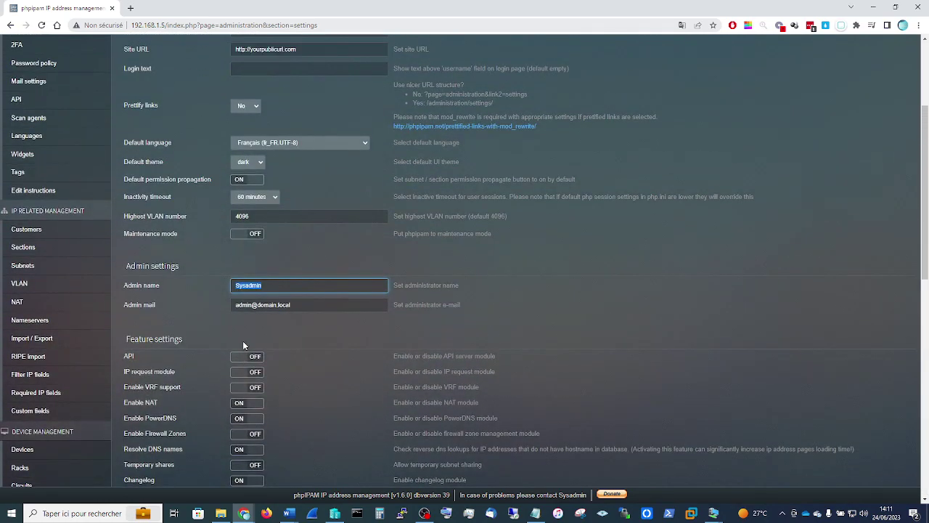
{"action": "scroll", "coordinate": [242, 344], "scroll_direction": "up", "scroll_amount": 2}
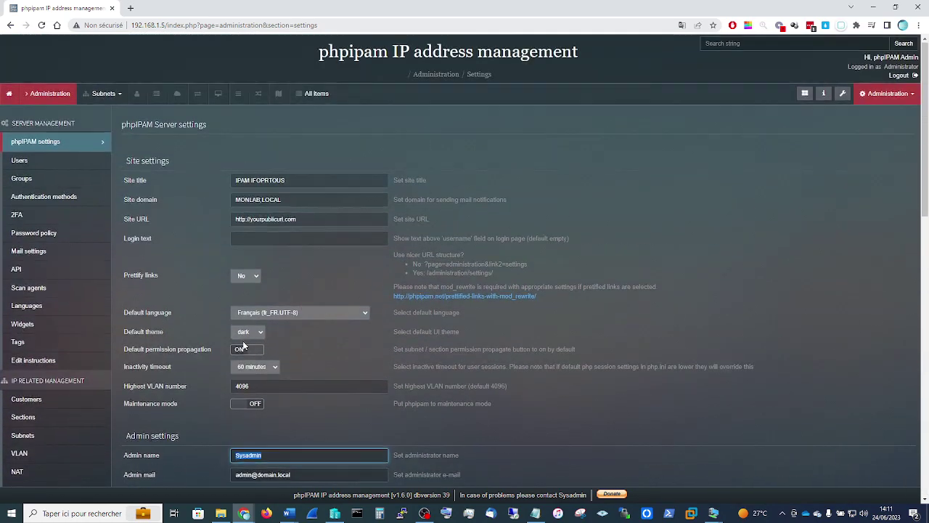
{"action": "left_click", "coordinate": [20, 163]}
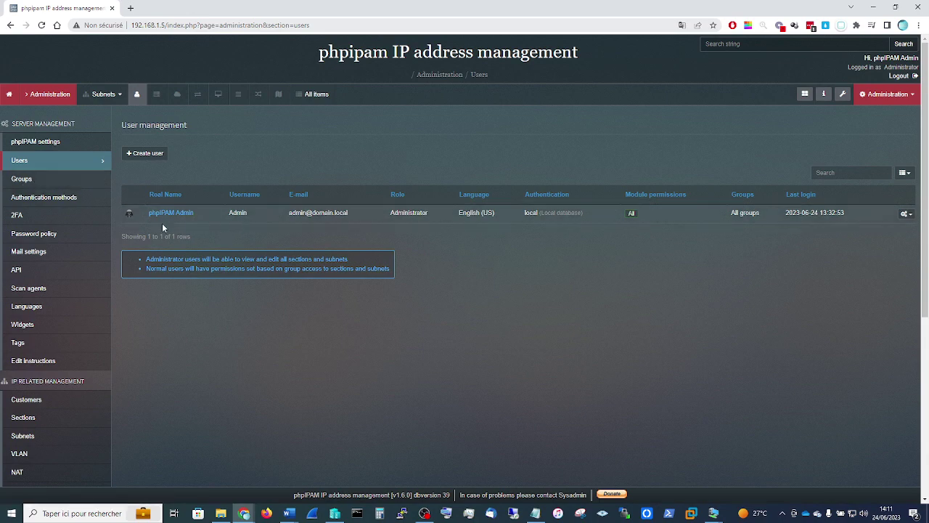
{"action": "left_click", "coordinate": [22, 180]}
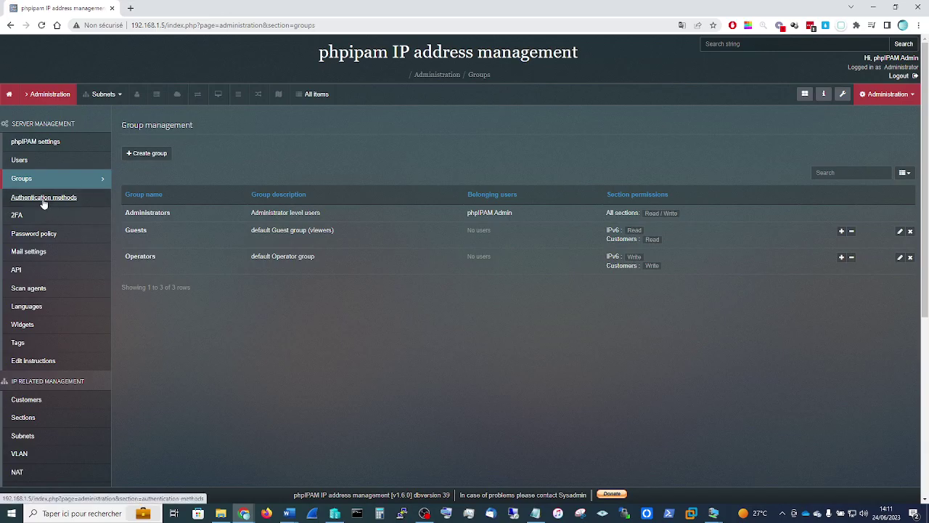
Step: Look over the supported authentication methods list and bring up the 2FA settings page
{"action": "left_click", "coordinate": [44, 200]}
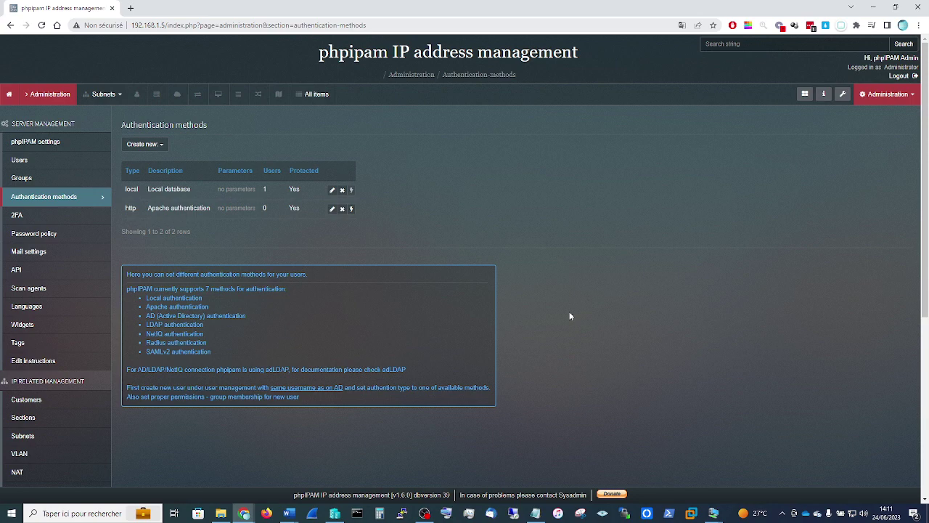
{"action": "scroll", "coordinate": [569, 316], "scroll_direction": "down", "scroll_amount": 2}
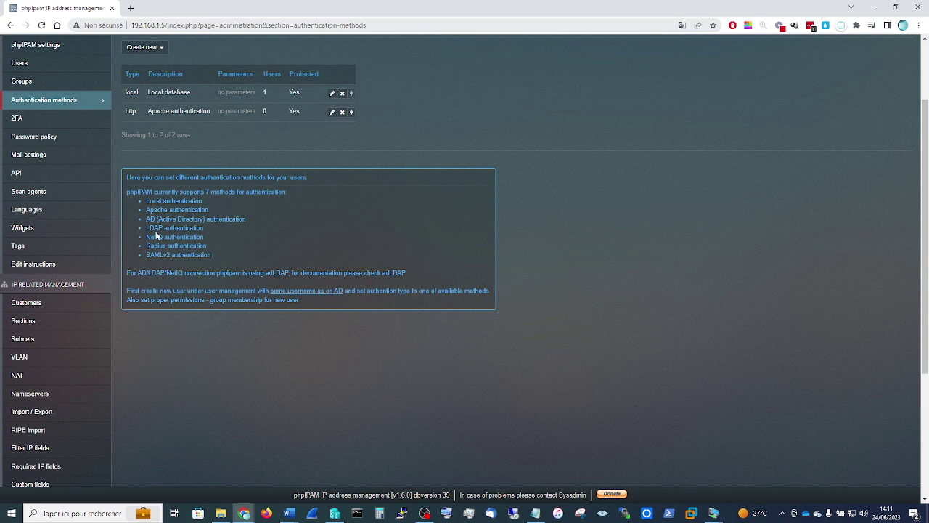
{"action": "mouse_move", "coordinate": [146, 202]}
{"action": "left_mouse_down"}
{"action": "mouse_move", "coordinate": [185, 202]}
{"action": "mouse_move", "coordinate": [197, 219]}
{"action": "left_mouse_up"}
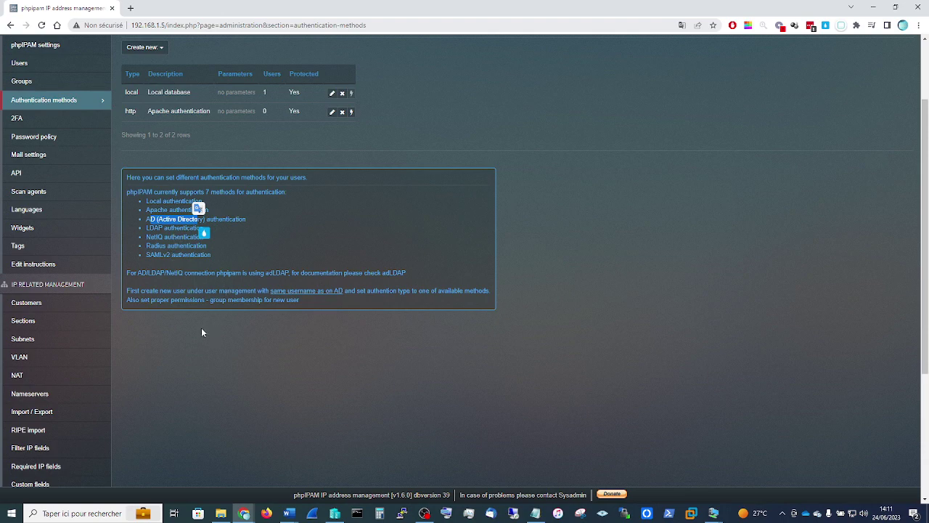
{"action": "left_click", "coordinate": [16, 120]}
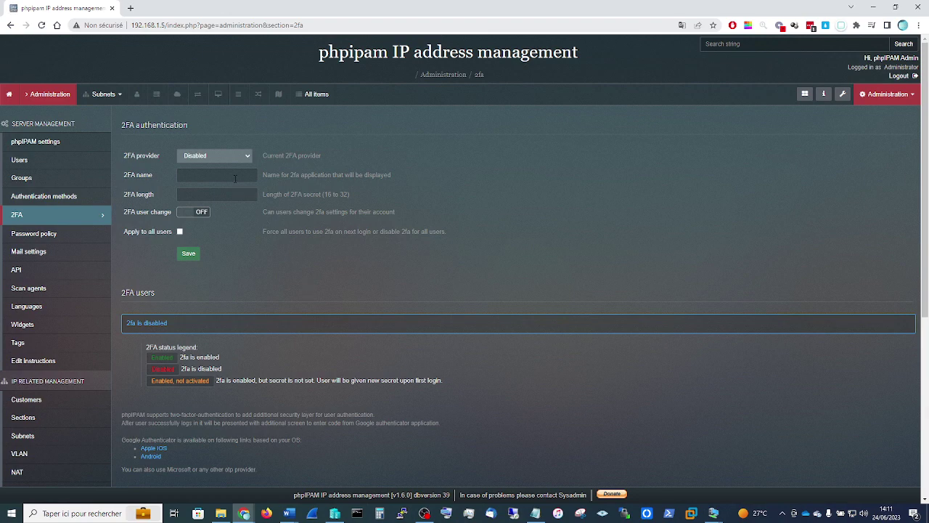
Step: Leave the 2FA provider set to Disabled and go to Mail settings
{"action": "left_click", "coordinate": [211, 155]}
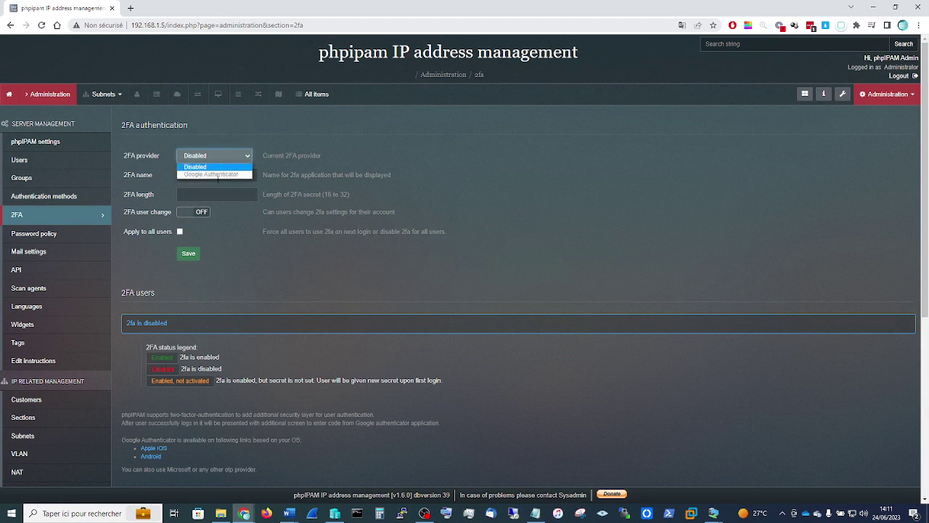
{"action": "left_click", "coordinate": [498, 217]}
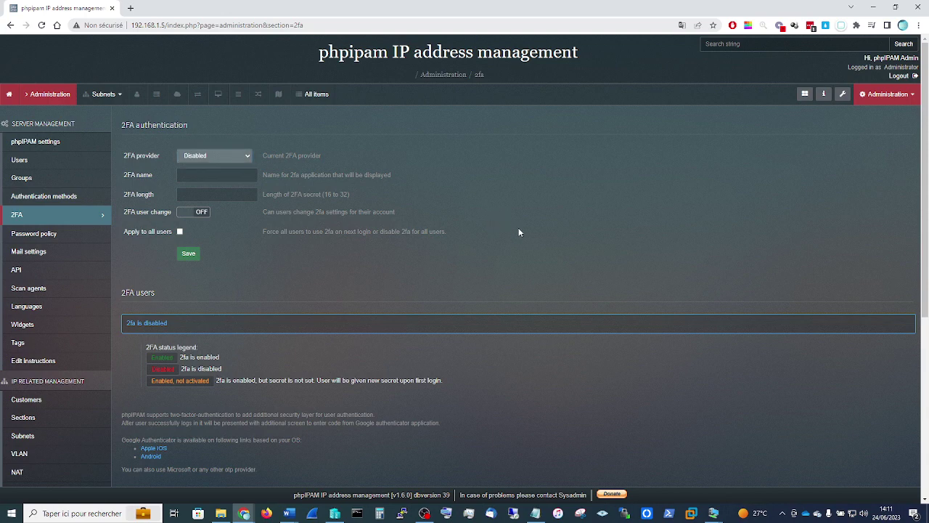
{"action": "left_click", "coordinate": [41, 254]}
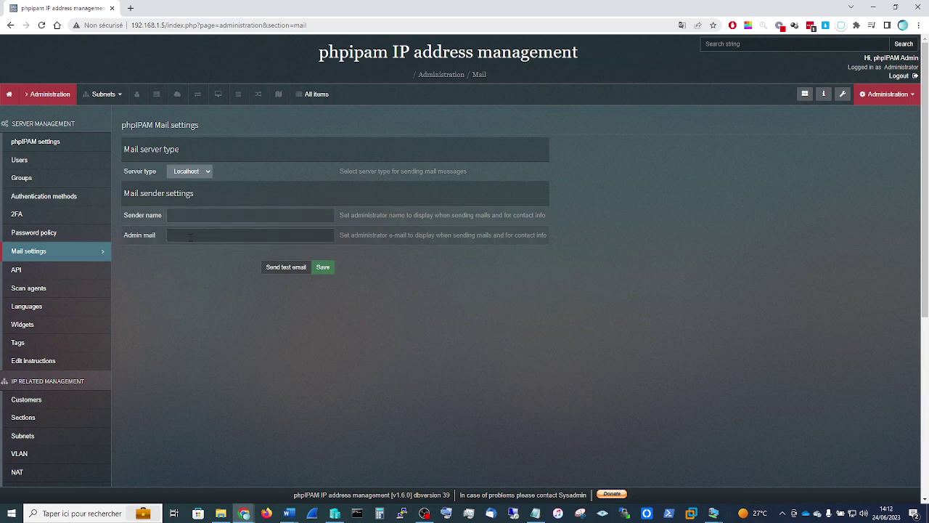
Step: Switch the mail server type to SMTP and check its Security options, leaving None
{"action": "left_click", "coordinate": [199, 174]}
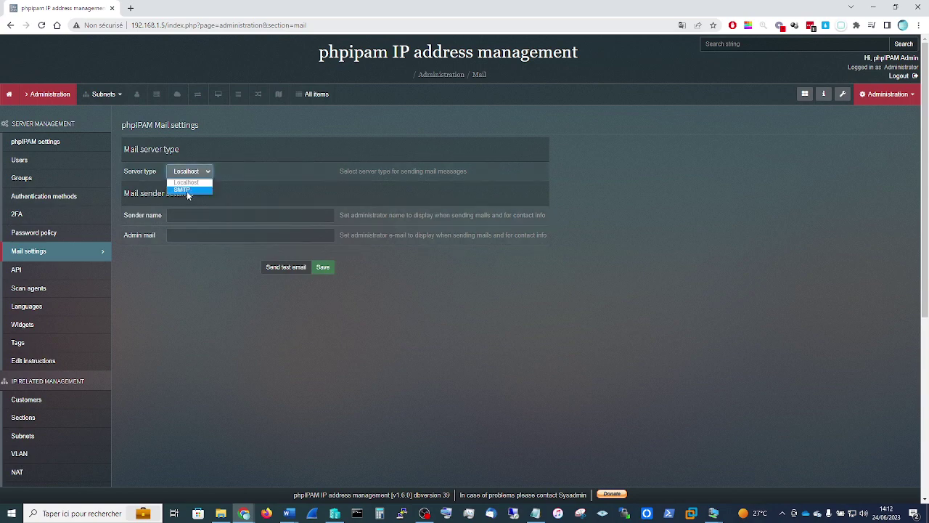
{"action": "left_click", "coordinate": [188, 190]}
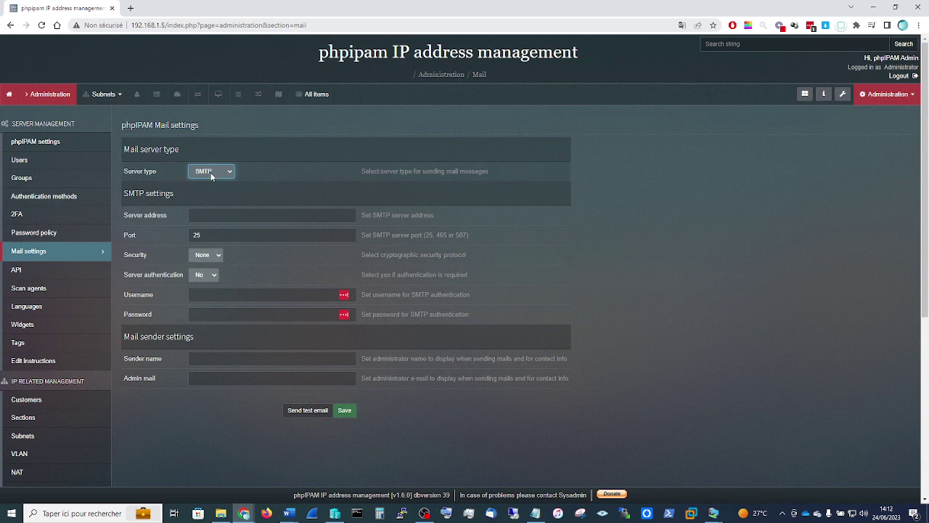
{"action": "left_click", "coordinate": [213, 217]}
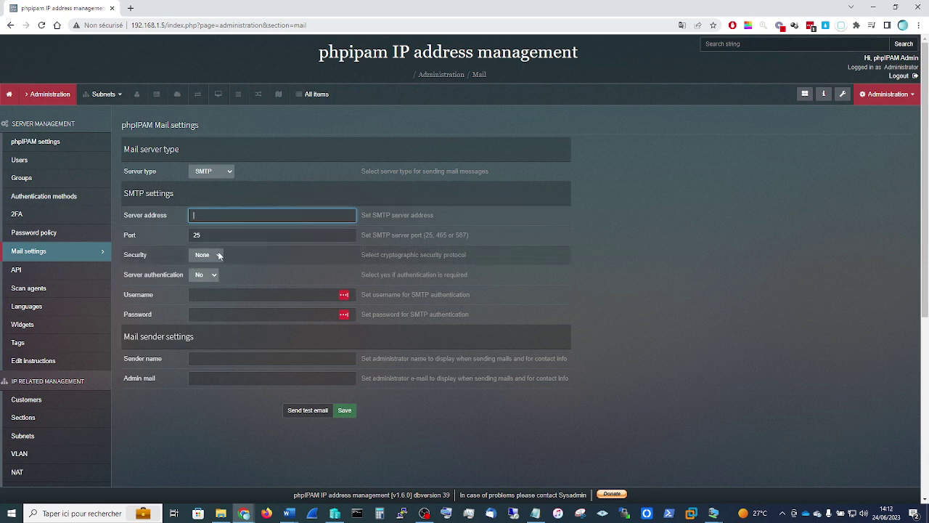
{"action": "left_click", "coordinate": [208, 256]}
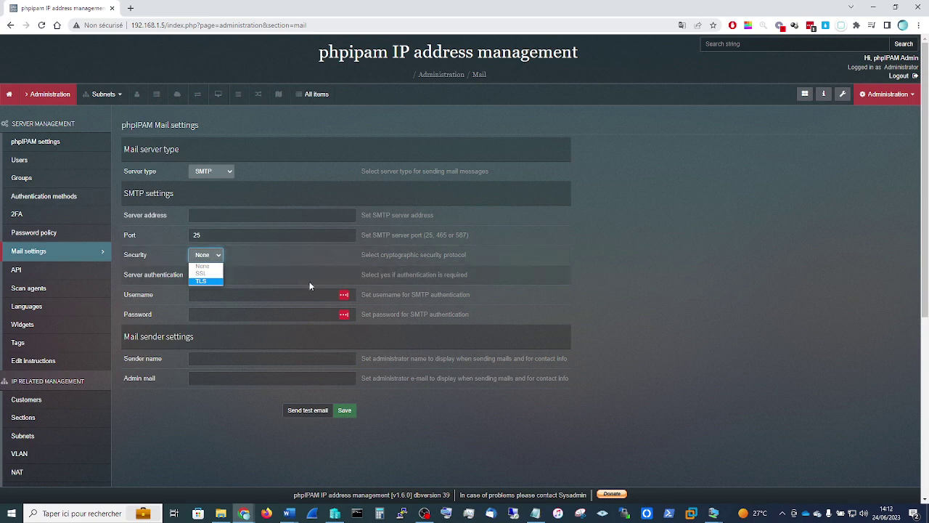
{"action": "left_click", "coordinate": [588, 268]}
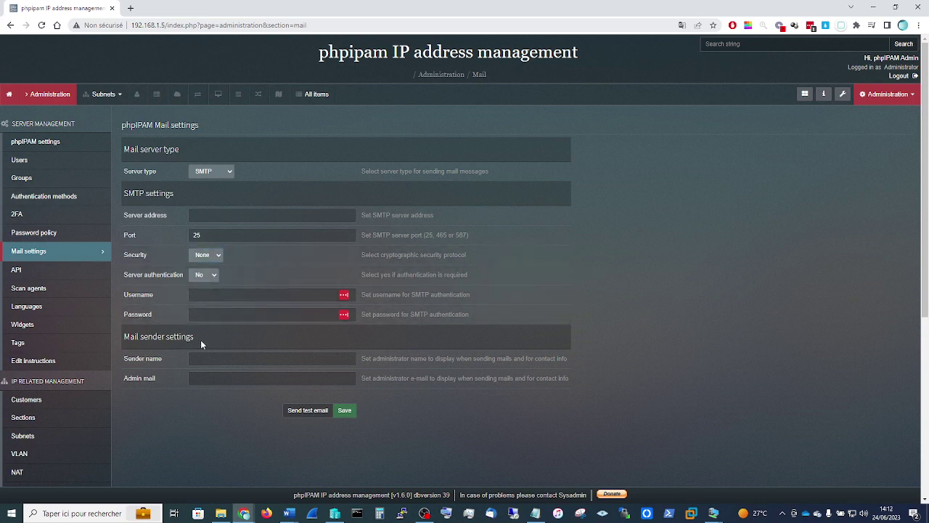
Step: Inspect the sender name and admin e-mail fields, then view the Scan agents list
{"action": "left_click", "coordinate": [204, 357]}
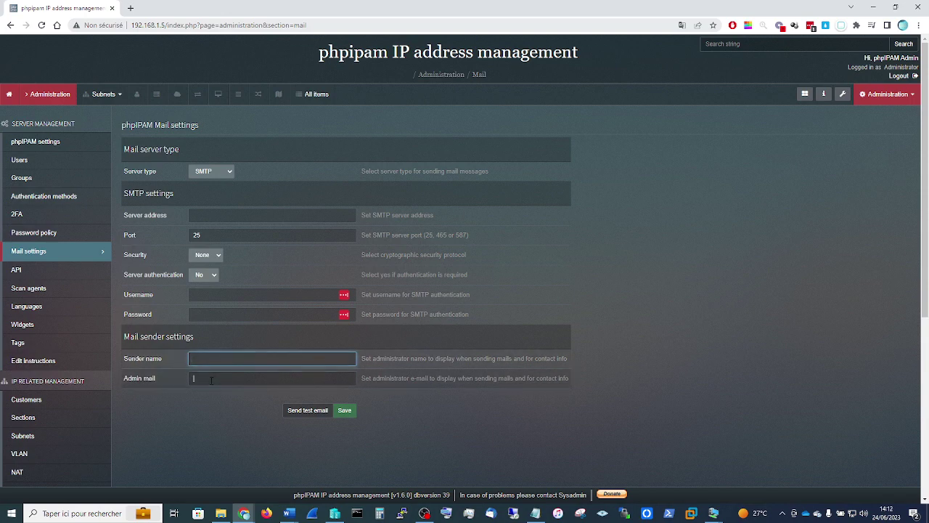
{"action": "left_click", "coordinate": [210, 377]}
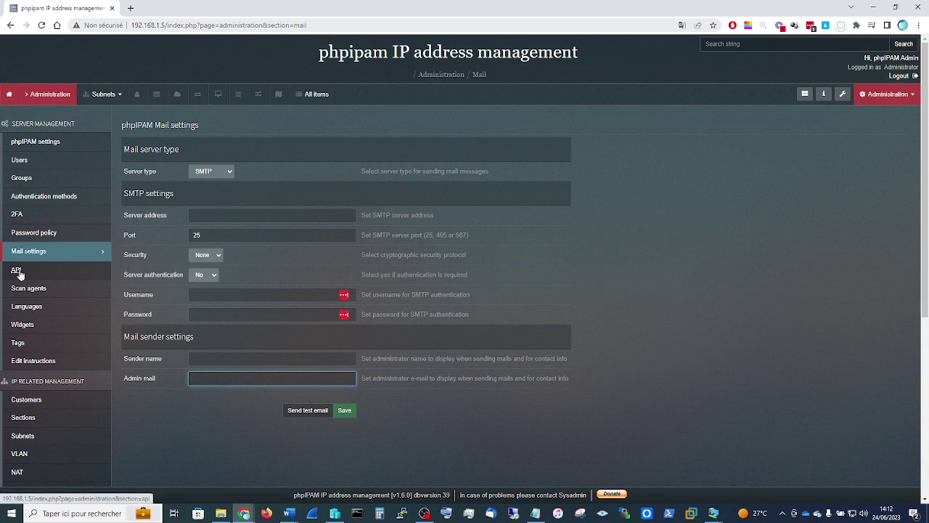
{"action": "left_click", "coordinate": [29, 290]}
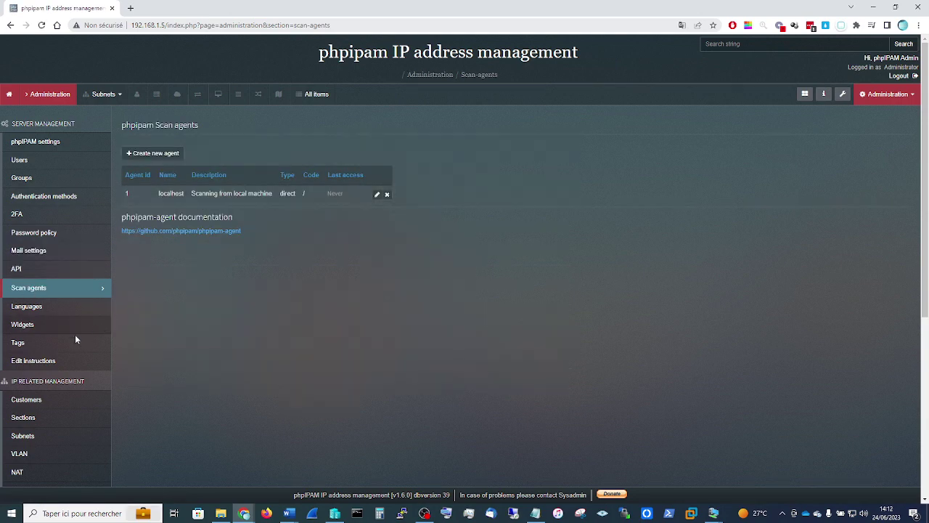
Step: Scroll the sidebar to IP related management and open Nameservers, showing the Google NS set
{"action": "scroll", "coordinate": [69, 340], "scroll_direction": "down", "scroll_amount": 1}
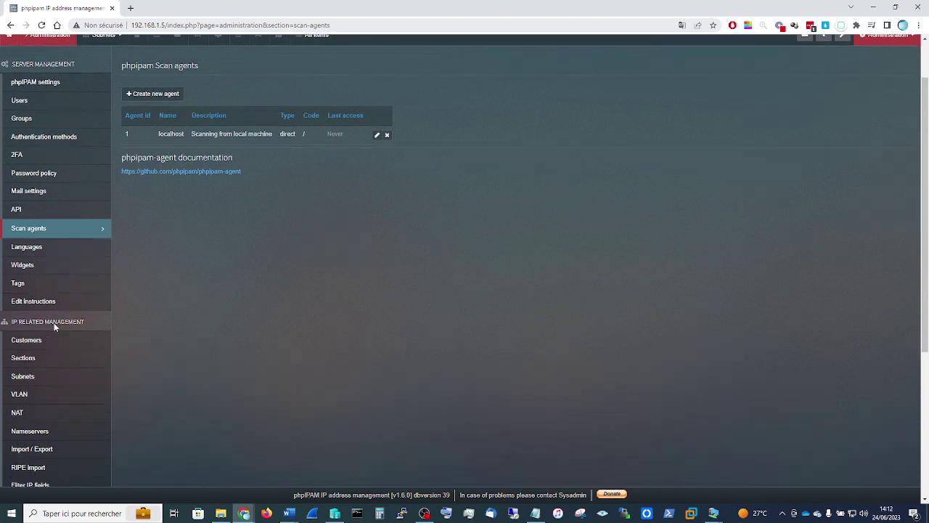
{"action": "scroll", "coordinate": [53, 322], "scroll_direction": "down", "scroll_amount": 2}
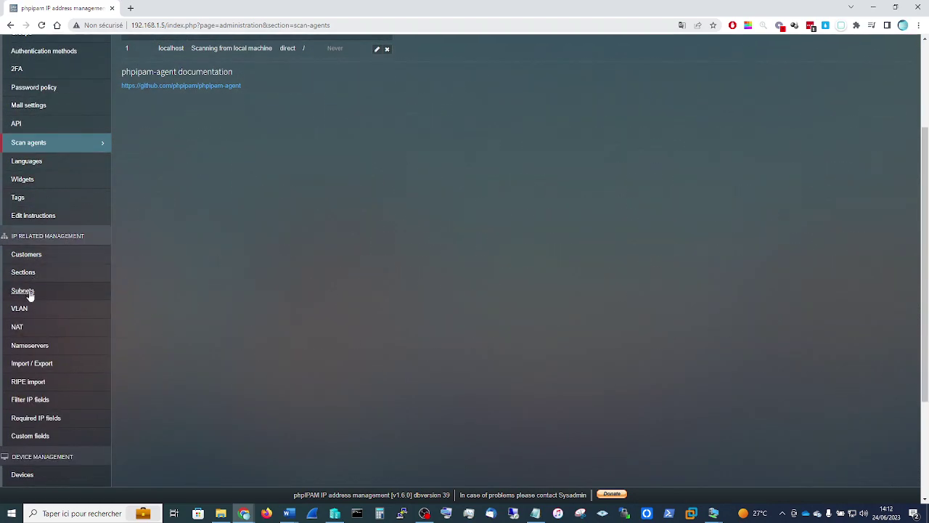
{"action": "scroll", "coordinate": [32, 331], "scroll_direction": "down", "scroll_amount": 1}
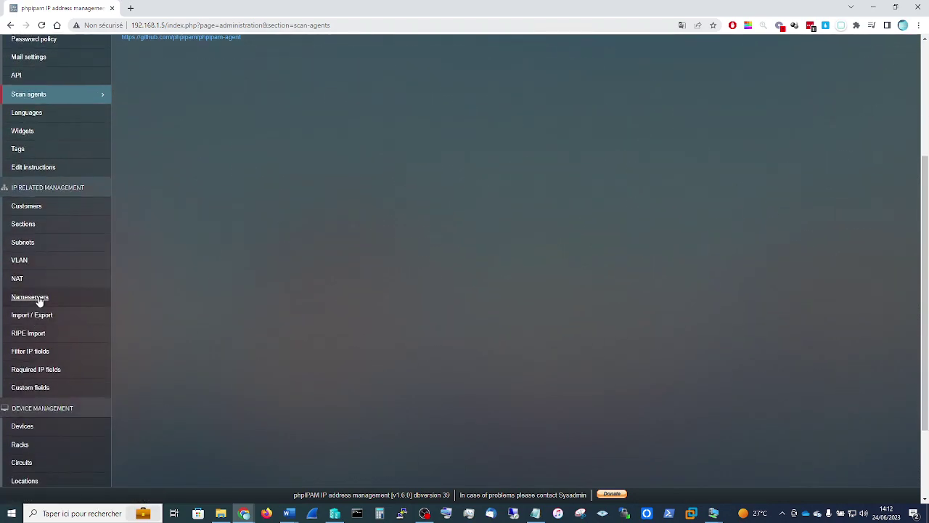
{"action": "left_click", "coordinate": [37, 302]}
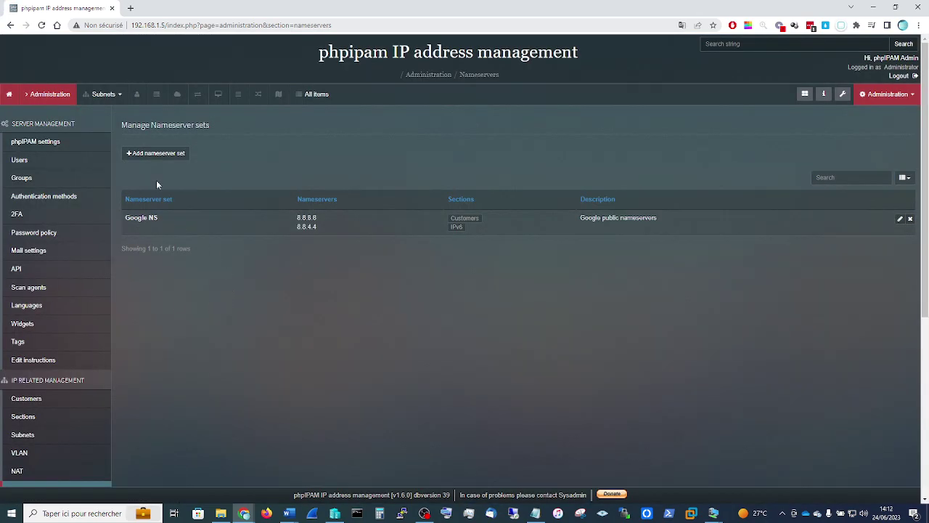
Step: Create nameserver set 'adds1.monlab.local' with adds1.monlab.local as Nameserver 1
{"action": "left_click", "coordinate": [156, 153]}
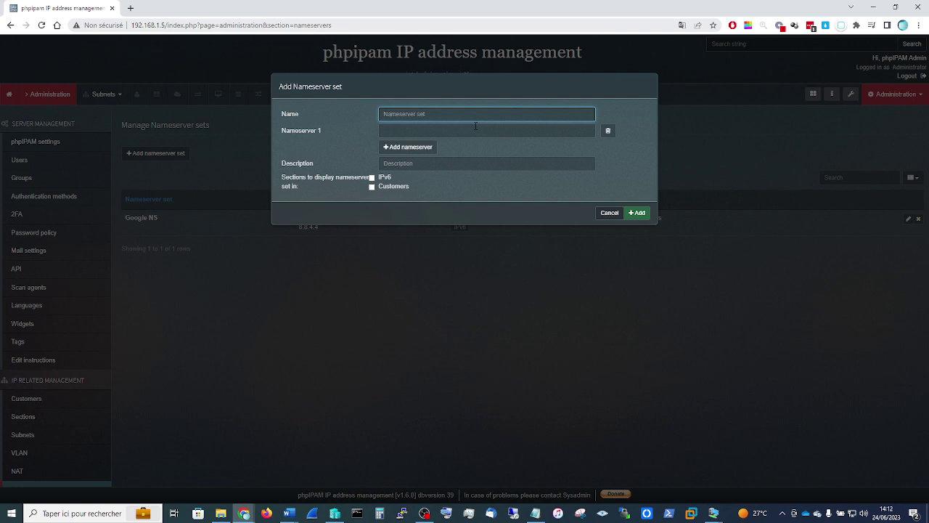
{"action": "type", "text": "A"}
{"action": "type", "text": "DDS1"}
{"action": "type", "text": ";"}
{"action": "type", "text": "MONLAB"}
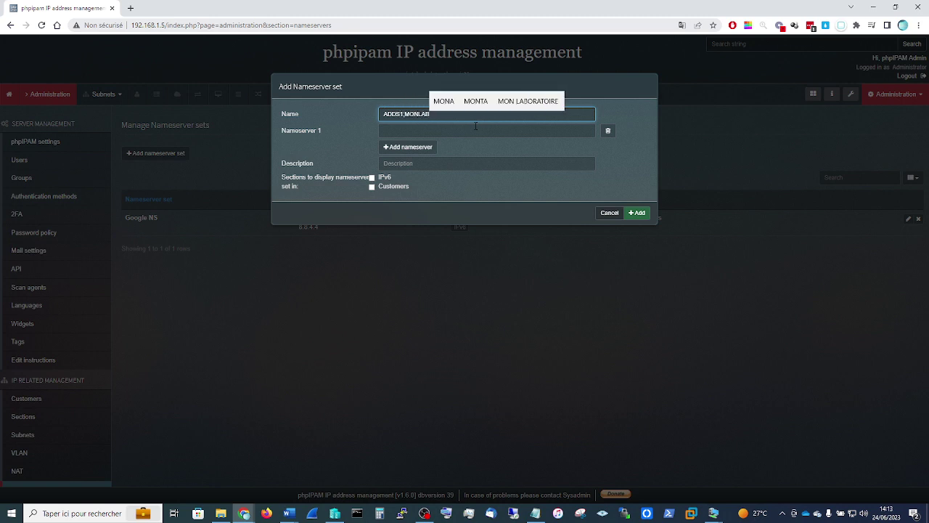
{"action": "key", "text": "BackSpace"}
{"action": "key", "text": "BackSpace"}
{"action": "key", "text": "BackSpace"}
{"action": "key", "text": "BackSpace"}
{"action": "key", "text": "BackSpace"}
{"action": "key", "text": "BackSpace"}
{"action": "key", "text": "BackSpace"}
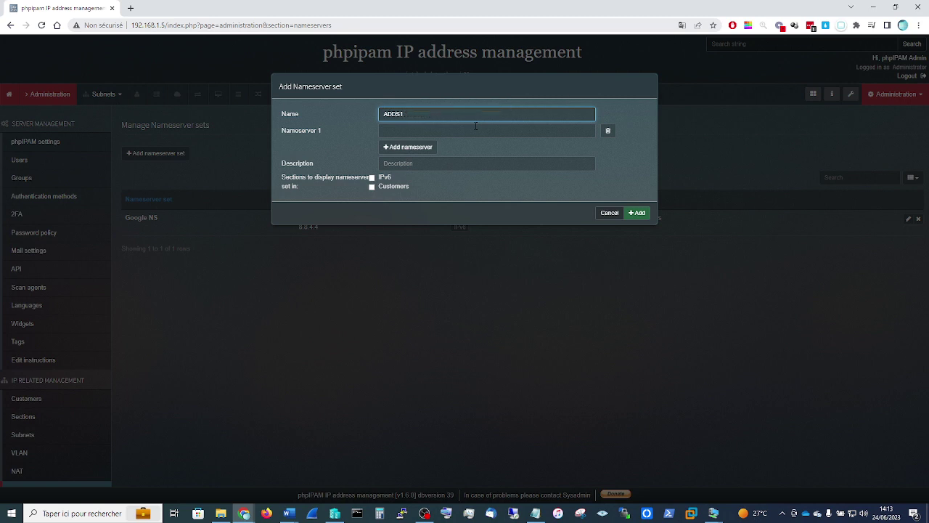
{"action": "key", "text": "BackSpace"}
{"action": "key", "text": "BackSpace"}
{"action": "key", "text": "BackSpace"}
{"action": "type", "text": "add"}
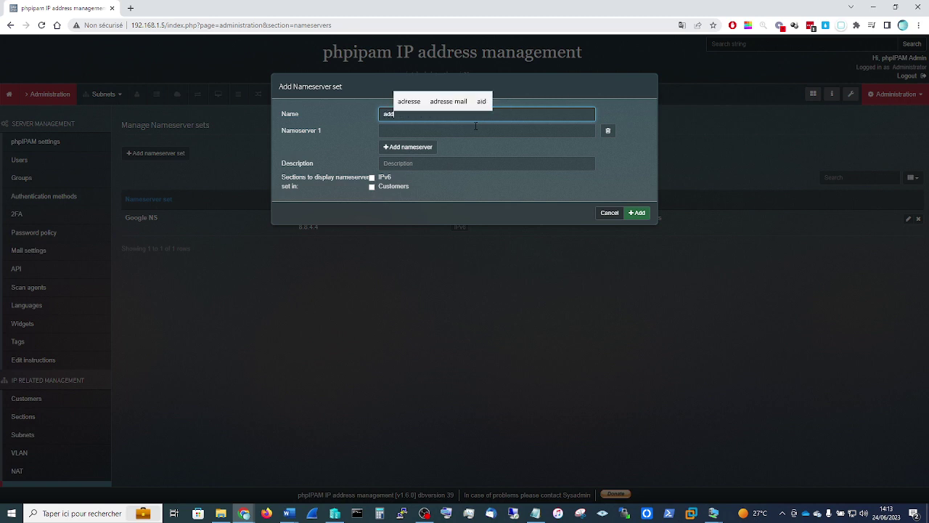
{"action": "type", "text": "s1.m"}
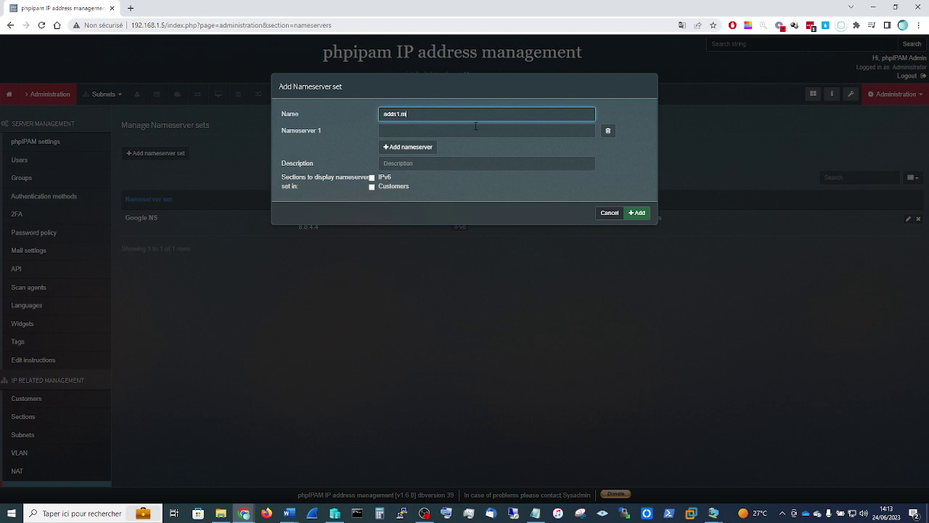
{"action": "type", "text": "onlab.l"}
{"action": "type", "text": "ocal"}
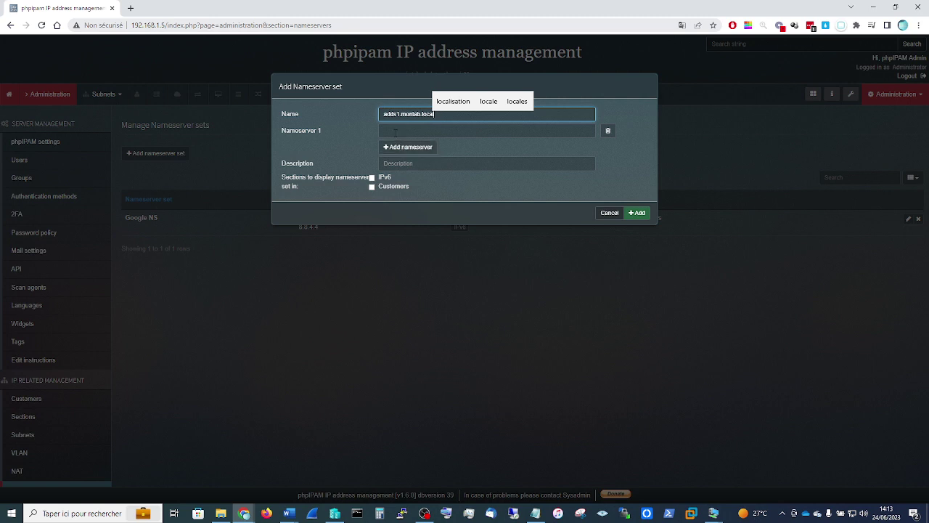
{"action": "key", "text": "ctrl+a"}
{"action": "key", "text": "ctrl+c"}
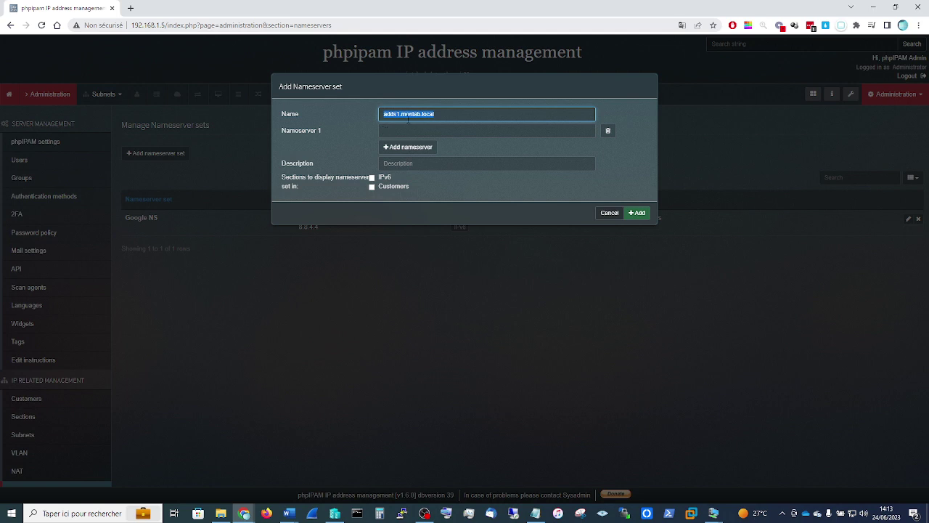
{"action": "left_click", "coordinate": [410, 134]}
{"action": "key", "text": "ctrl+v"}
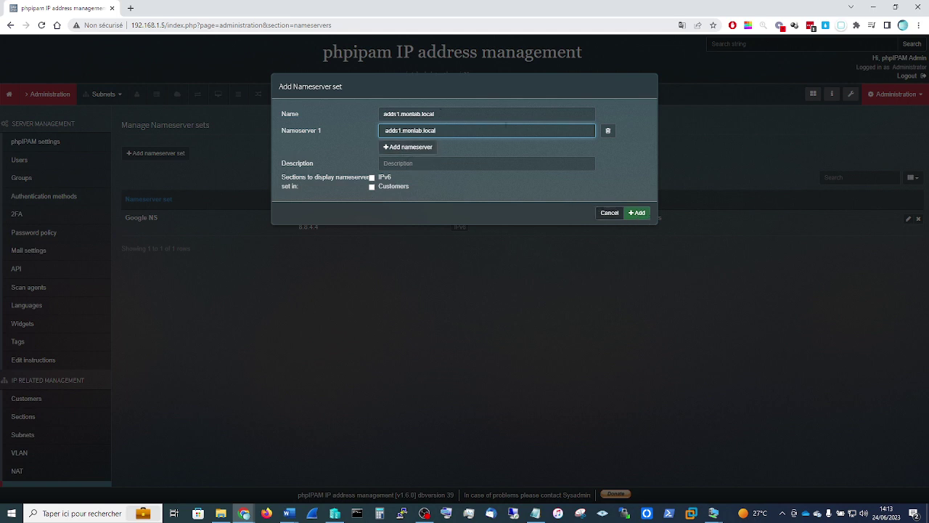
{"action": "left_click", "coordinate": [638, 213]}
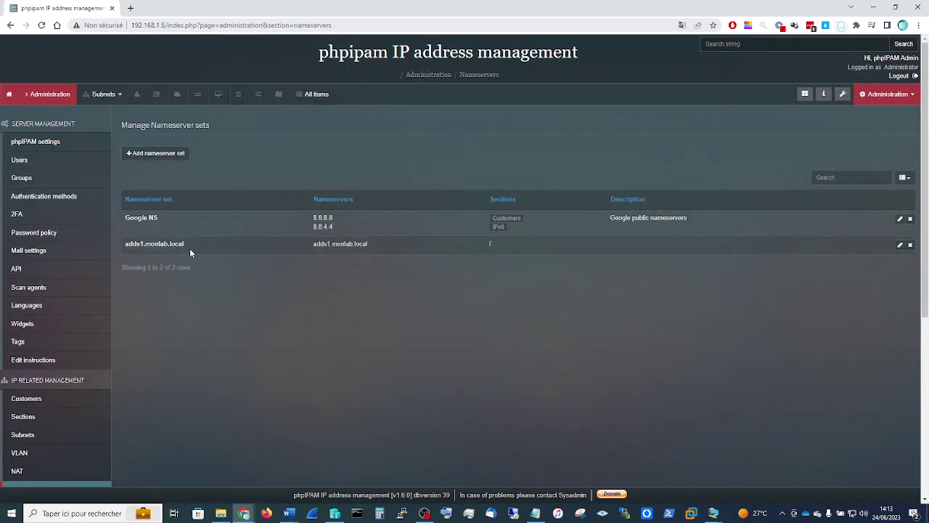
Step: Go back to the Scan agents page and expand the Subnets section menu
{"action": "scroll", "coordinate": [60, 351], "scroll_direction": "down", "scroll_amount": 2}
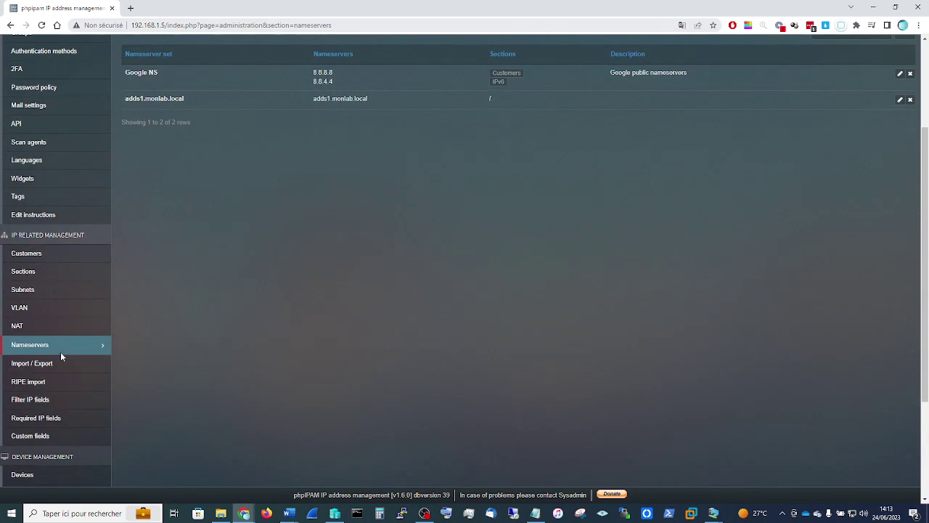
{"action": "scroll", "coordinate": [57, 392], "scroll_direction": "down", "scroll_amount": 1}
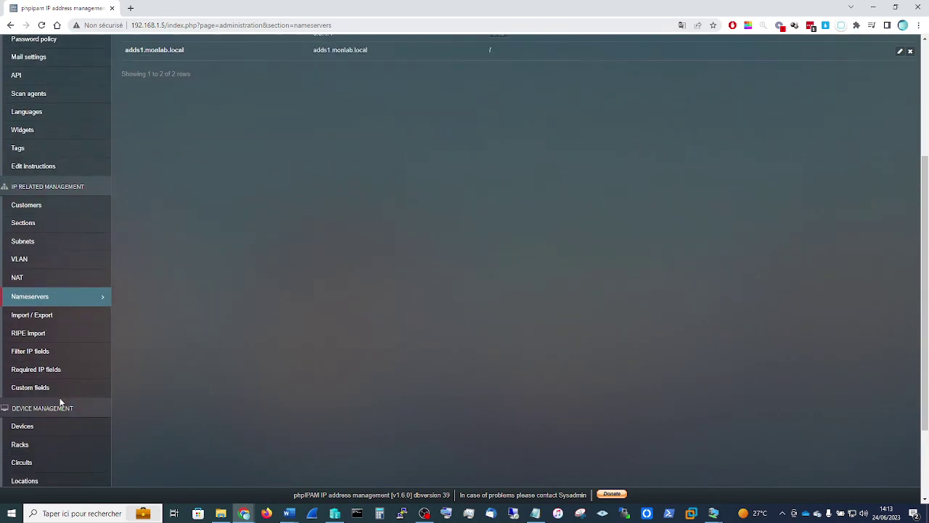
{"action": "scroll", "coordinate": [60, 401], "scroll_direction": "down", "scroll_amount": 2}
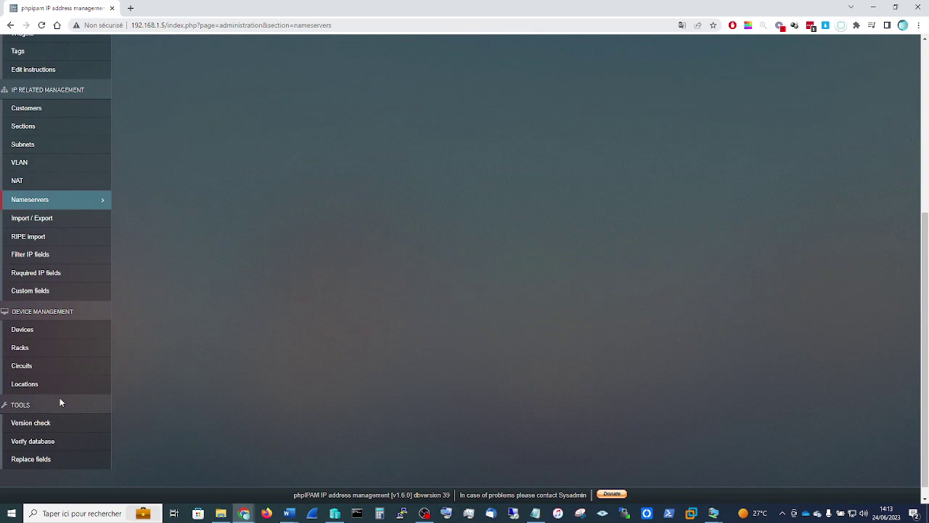
{"action": "left_click", "coordinate": [9, 27]}
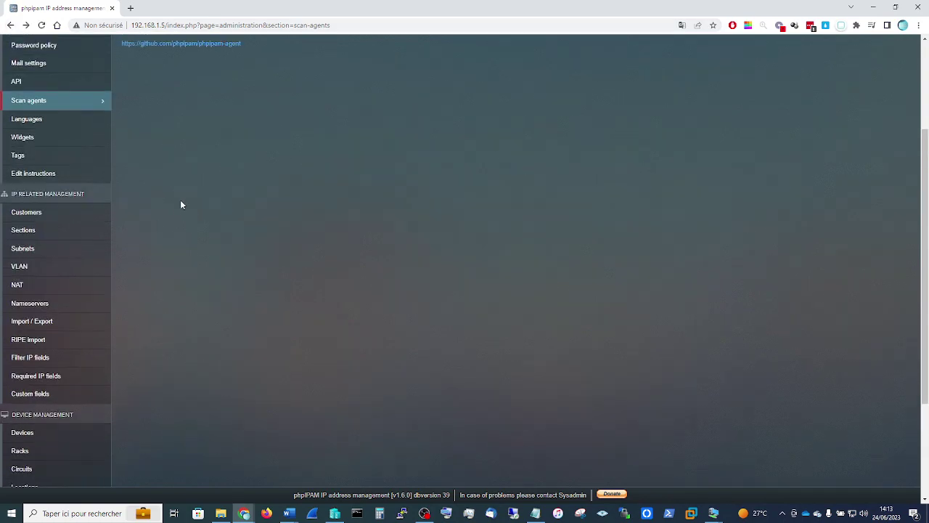
{"action": "left_click", "coordinate": [100, 95]}
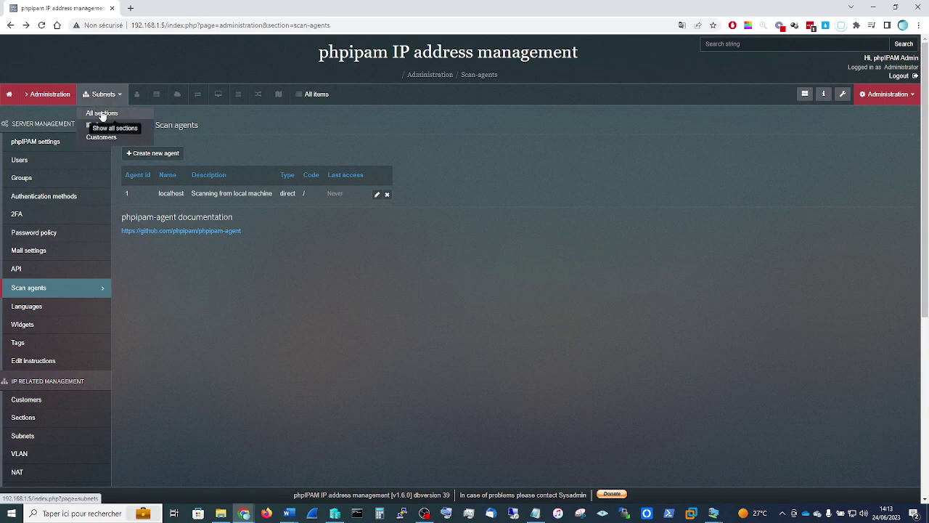
Step: Open subnet 192.168.1.0/24 in Customers and check its Nameservers choices without saving
{"action": "left_click", "coordinate": [101, 114]}
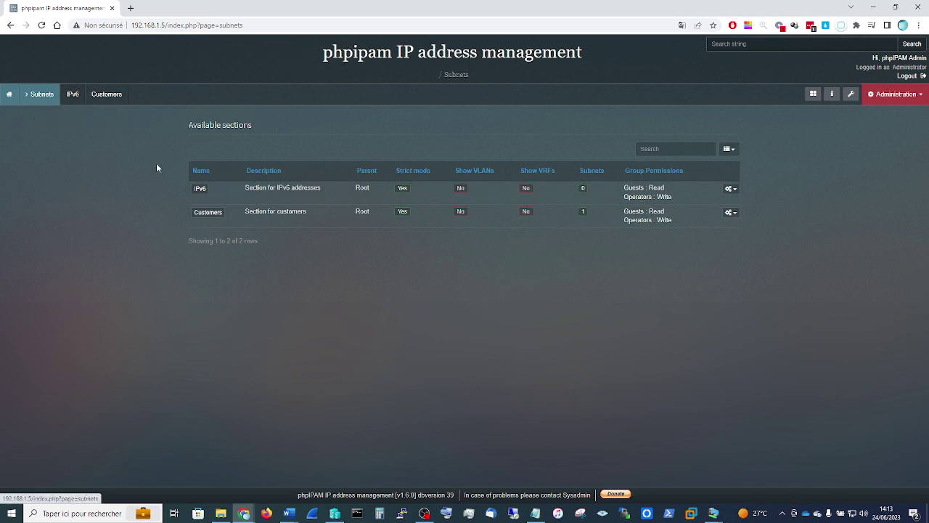
{"action": "left_click", "coordinate": [209, 213]}
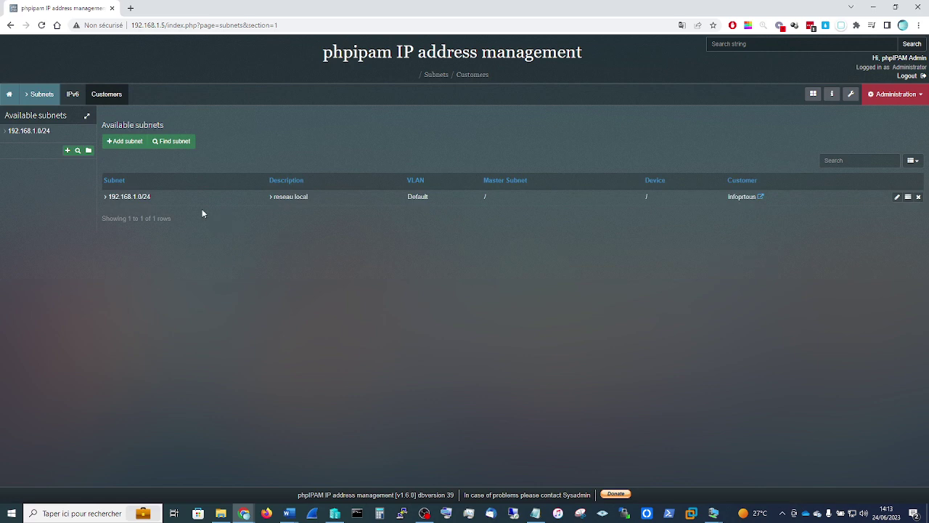
{"action": "left_click", "coordinate": [143, 202]}
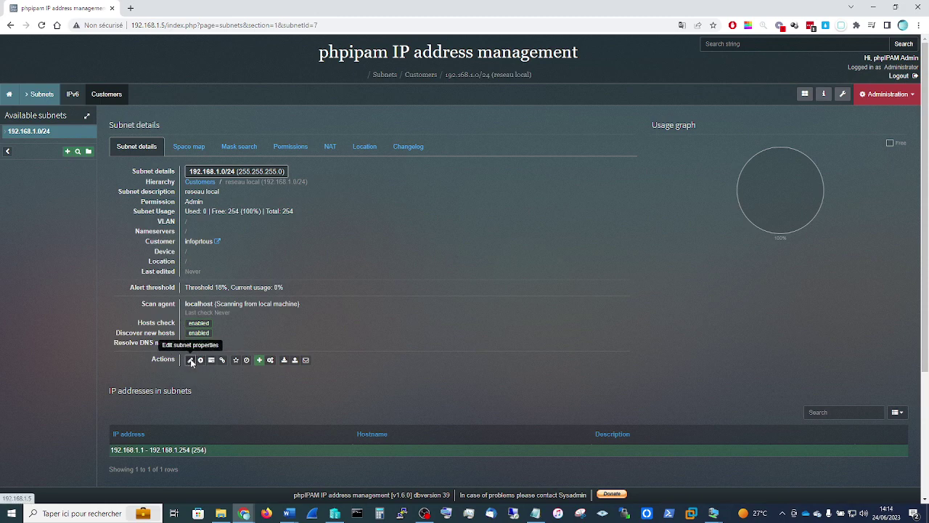
{"action": "left_click", "coordinate": [190, 359]}
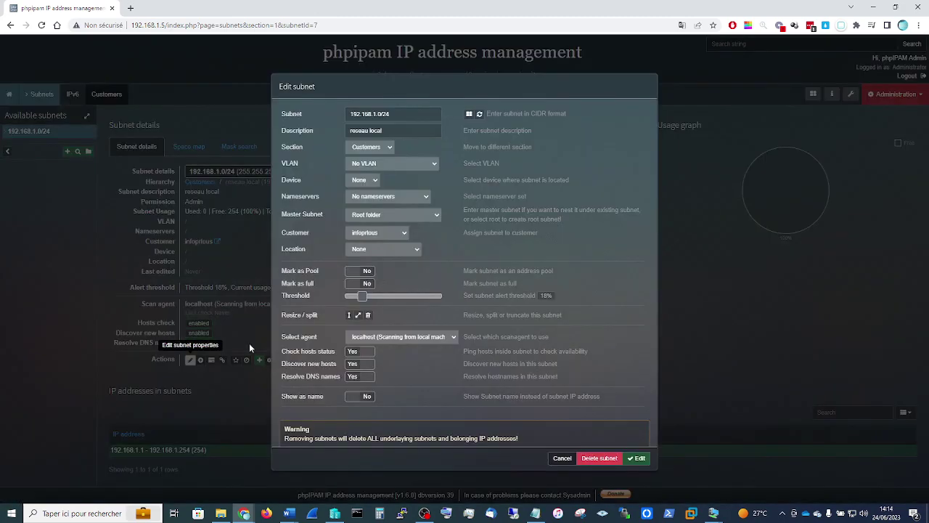
{"action": "left_click", "coordinate": [381, 197]}
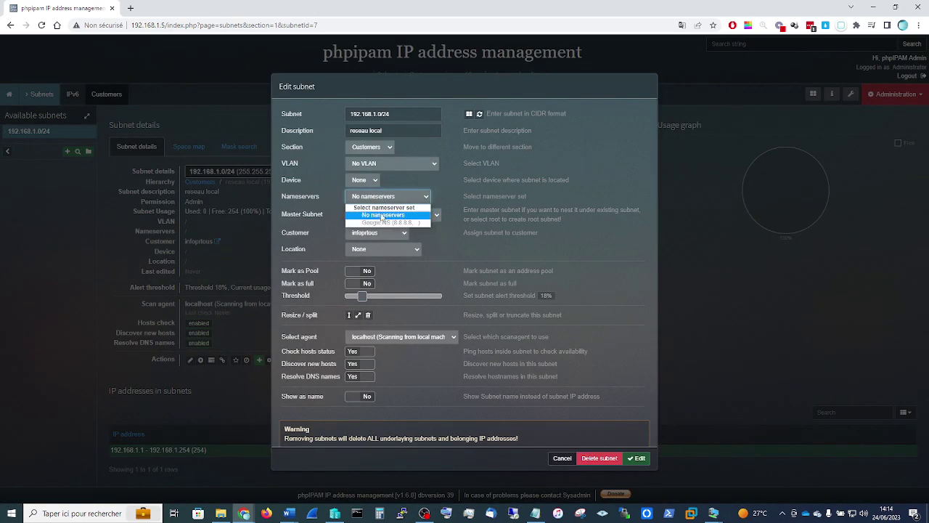
{"action": "left_click", "coordinate": [822, 357]}
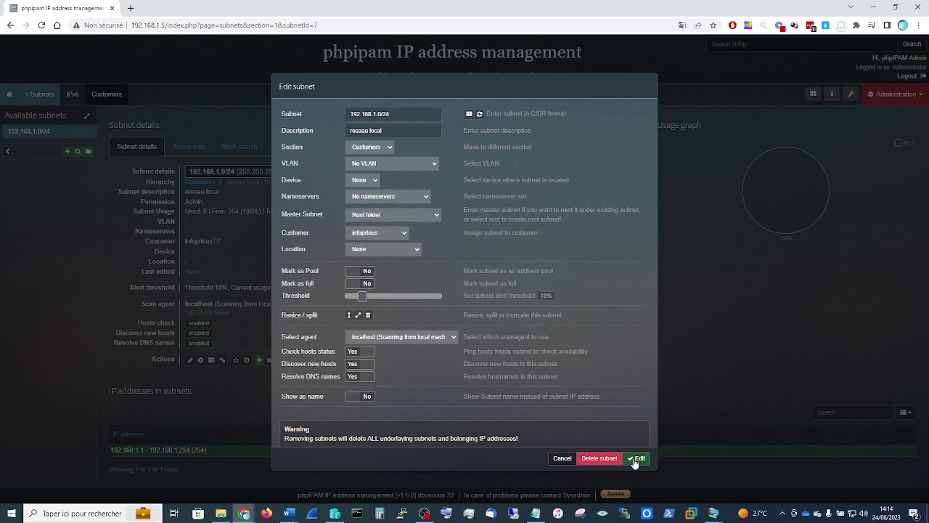
{"action": "left_click", "coordinate": [559, 458]}
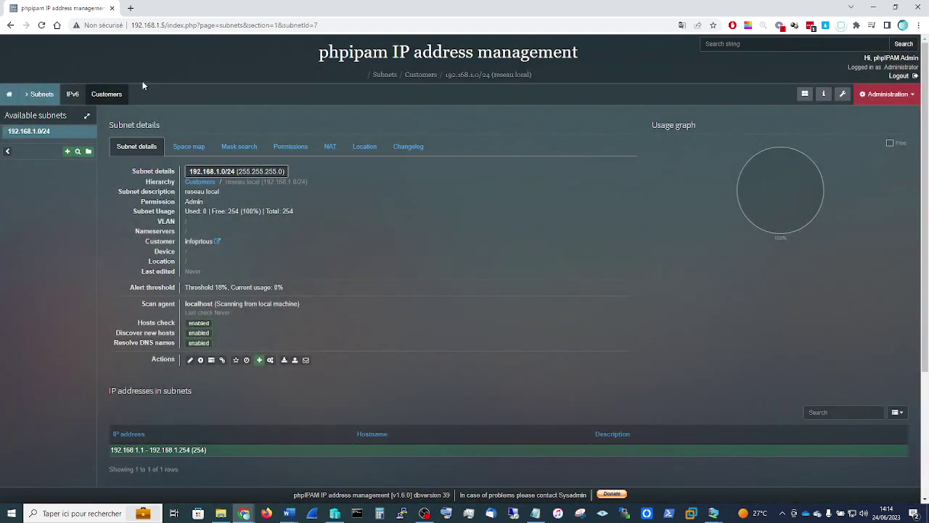
Step: Reload the subnet page and recheck its nameserver set choices, cancelling again
{"action": "left_click", "coordinate": [42, 26]}
{"action": "left_click", "coordinate": [190, 360]}
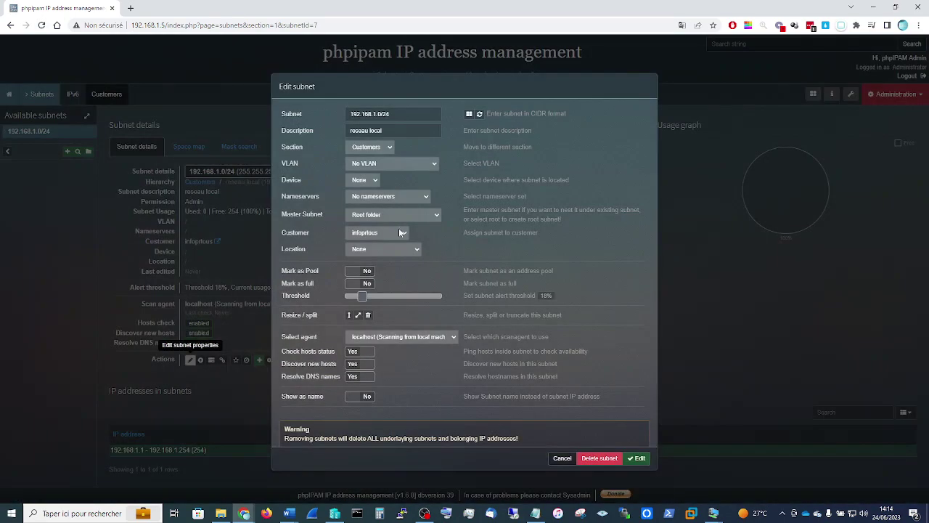
{"action": "left_click", "coordinate": [385, 196]}
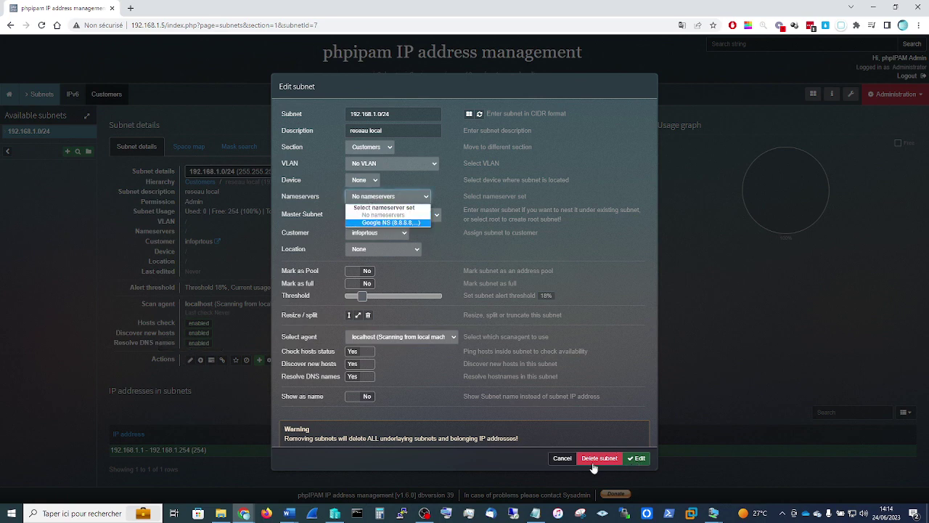
{"action": "left_click", "coordinate": [563, 458]}
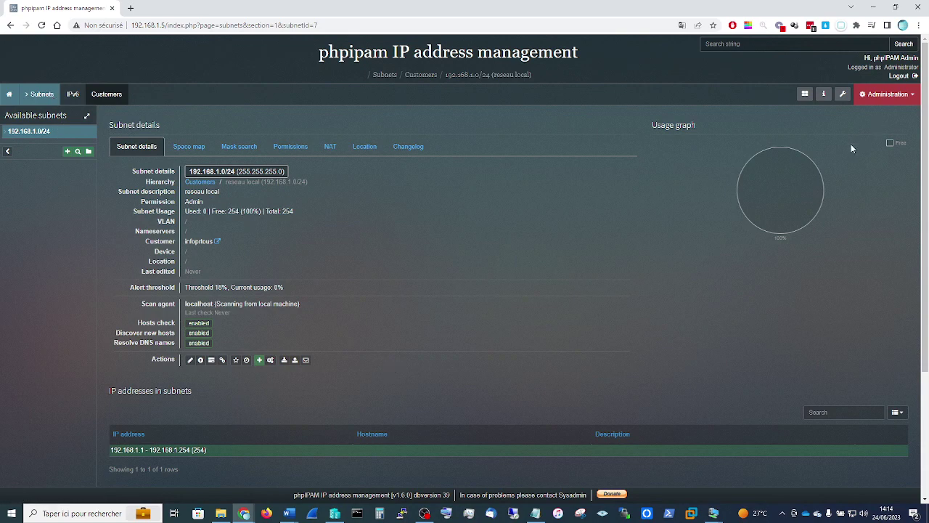
Step: Edit the adds1.monlab.local nameserver set to tick the IPv6 and Customers sections
{"action": "left_click", "coordinate": [909, 97]}
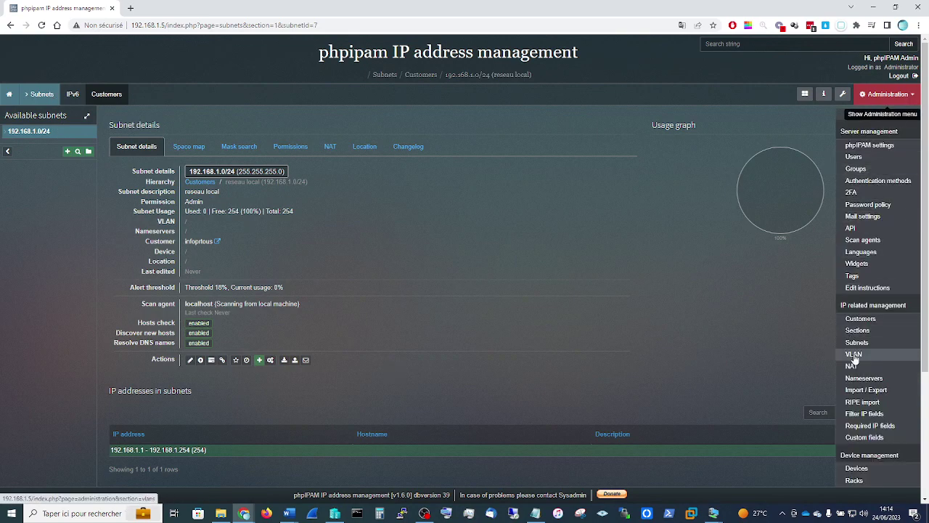
{"action": "scroll", "coordinate": [872, 406], "scroll_direction": "down", "scroll_amount": 1}
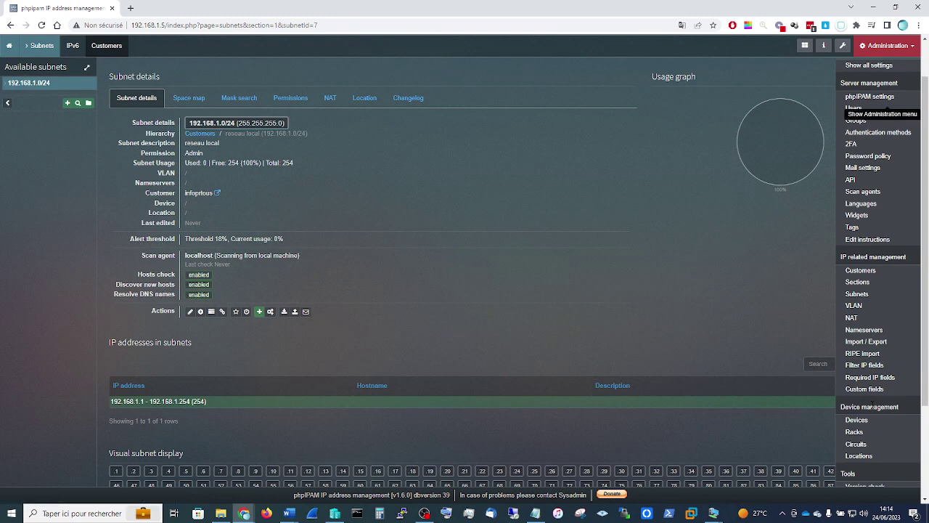
{"action": "left_click", "coordinate": [880, 329]}
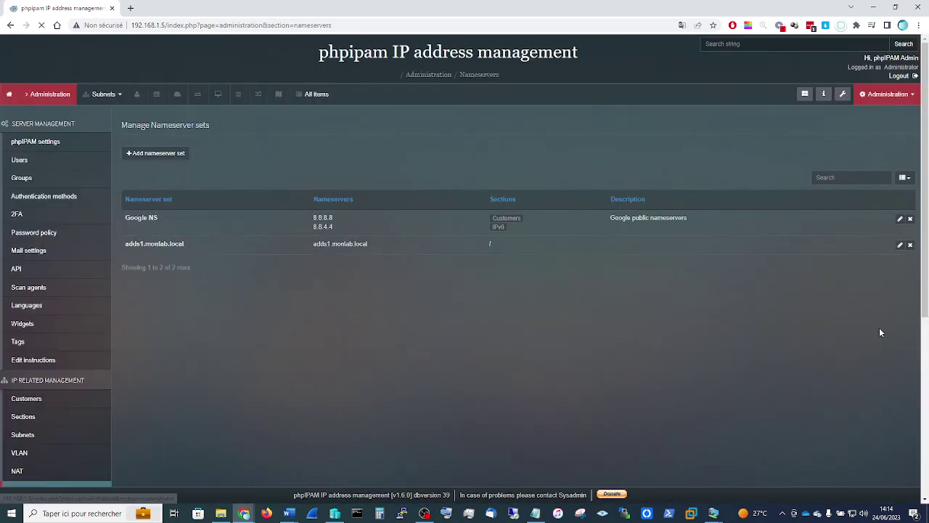
{"action": "left_click", "coordinate": [900, 245]}
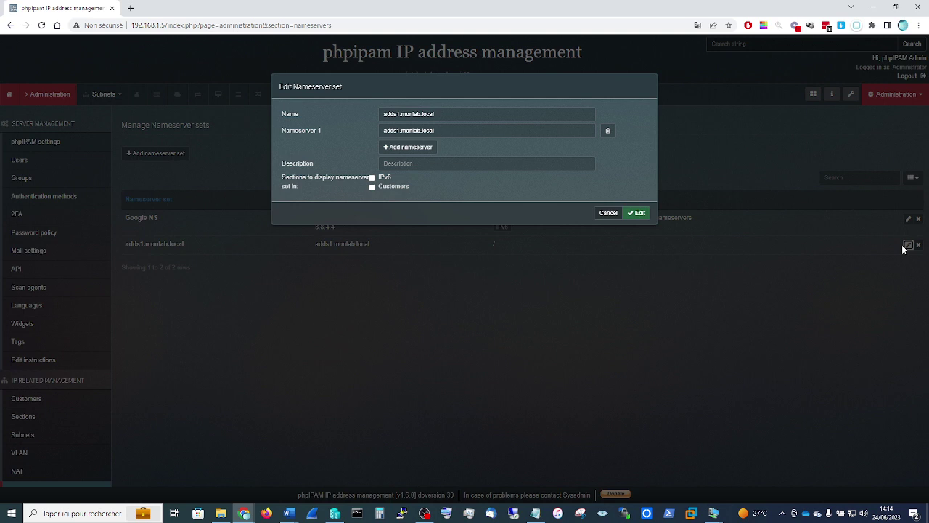
{"action": "left_click", "coordinate": [372, 187]}
{"action": "left_click", "coordinate": [372, 178]}
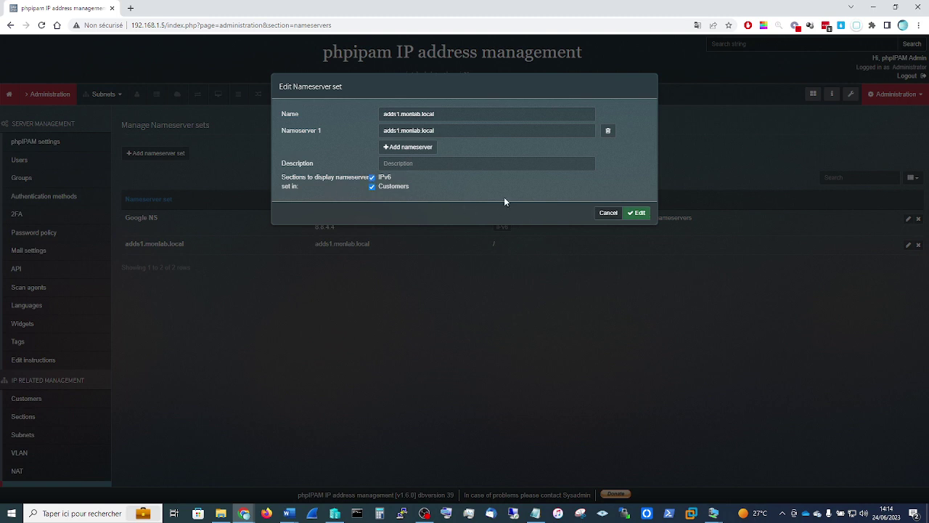
{"action": "left_click", "coordinate": [641, 217]}
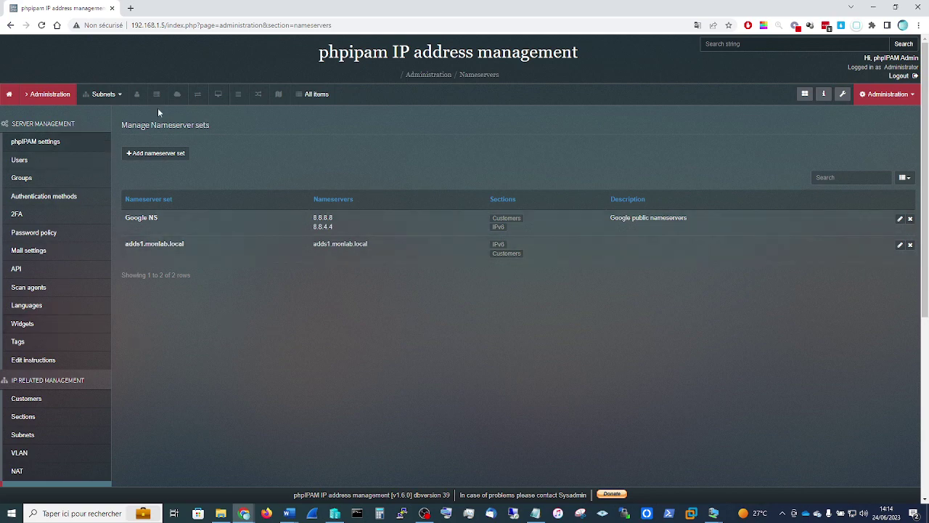
Step: From the dashboard, edit subnet 192.168.1.0/24 and set its nameservers to adds1.monlab.local
{"action": "left_click", "coordinate": [9, 97]}
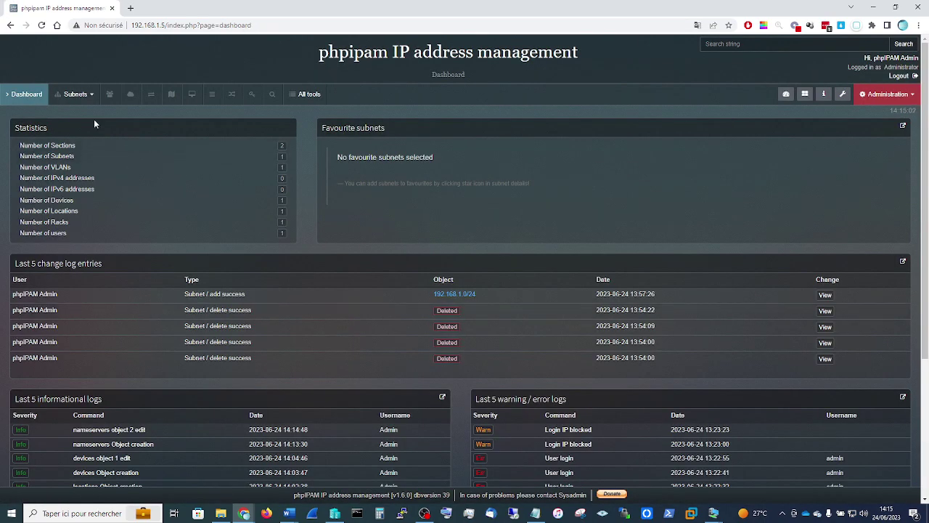
{"action": "left_click", "coordinate": [455, 294]}
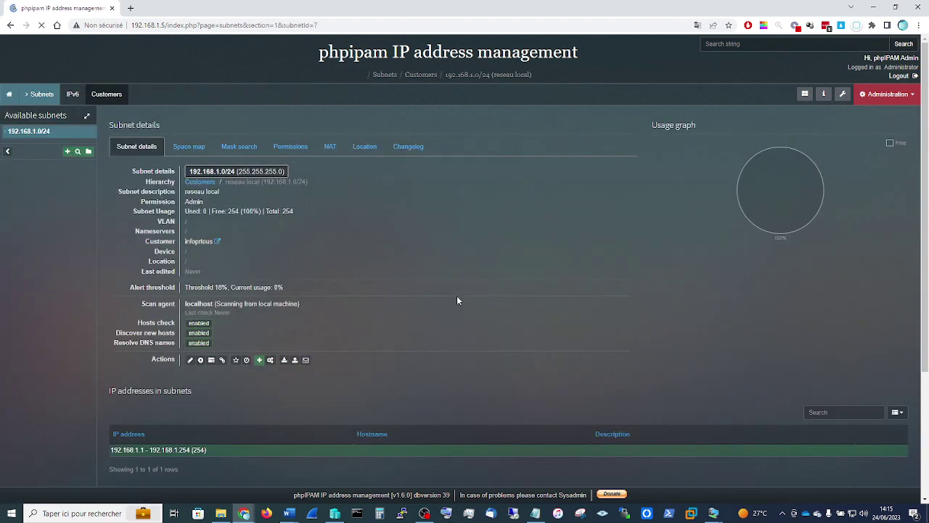
{"action": "left_click", "coordinate": [188, 360]}
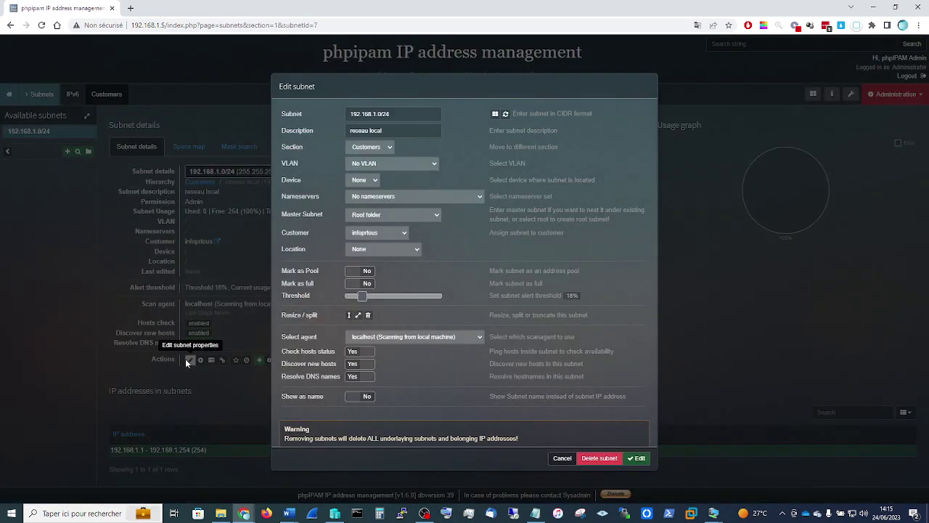
{"action": "left_click", "coordinate": [369, 195]}
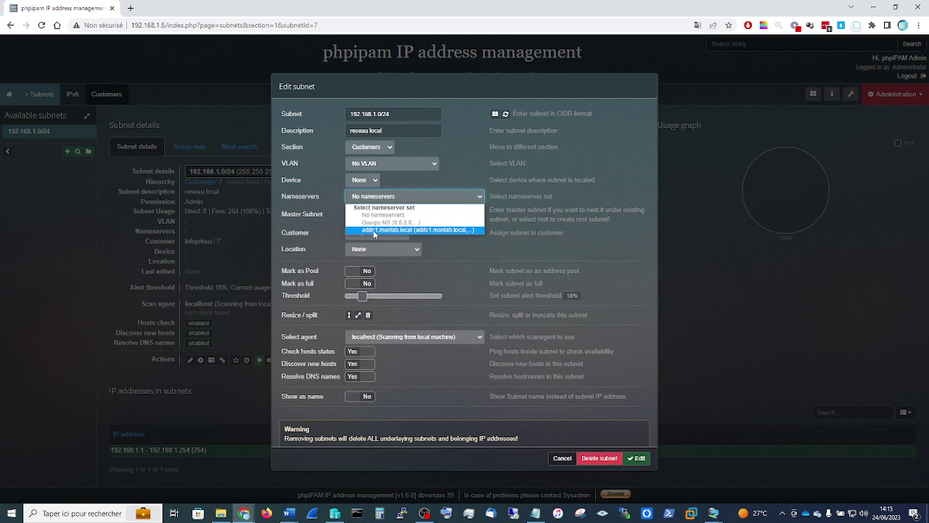
{"action": "left_click", "coordinate": [373, 230]}
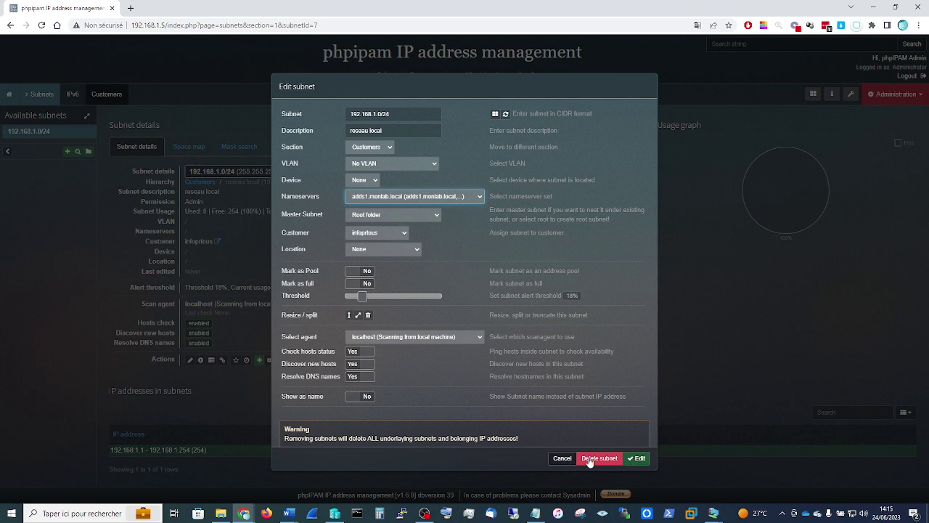
{"action": "left_click", "coordinate": [636, 458]}
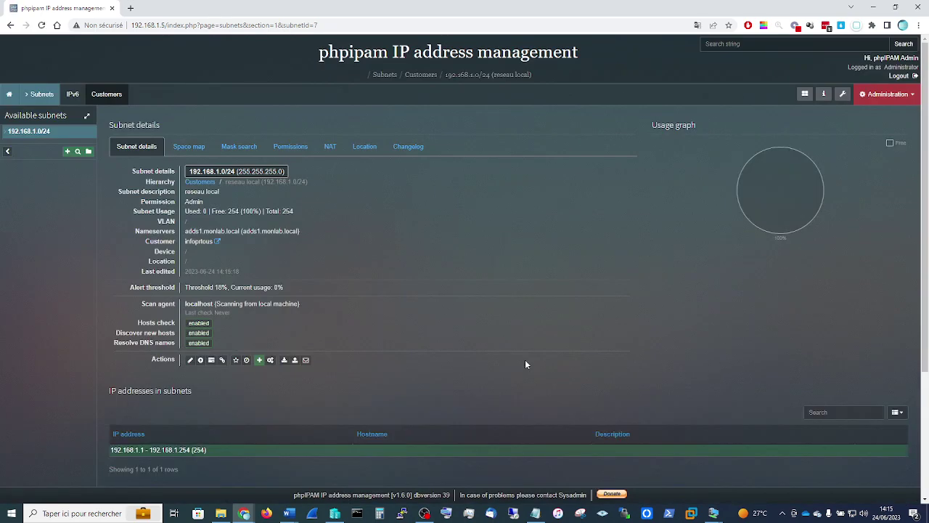
{"action": "scroll", "coordinate": [516, 359], "scroll_direction": "down", "scroll_amount": 2}
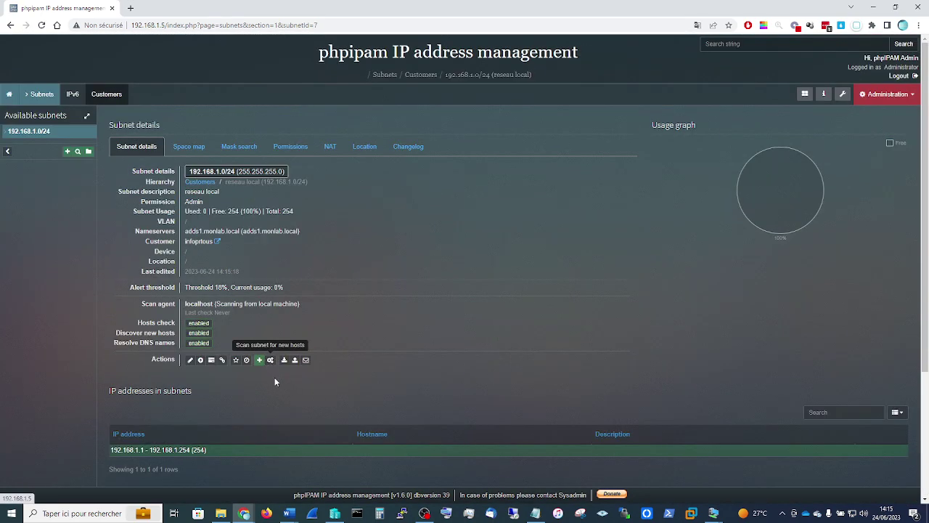
Step: Run a Ping scan discovery on 192.168.1.0/24 and add the seven found hosts
{"action": "left_click", "coordinate": [270, 360]}
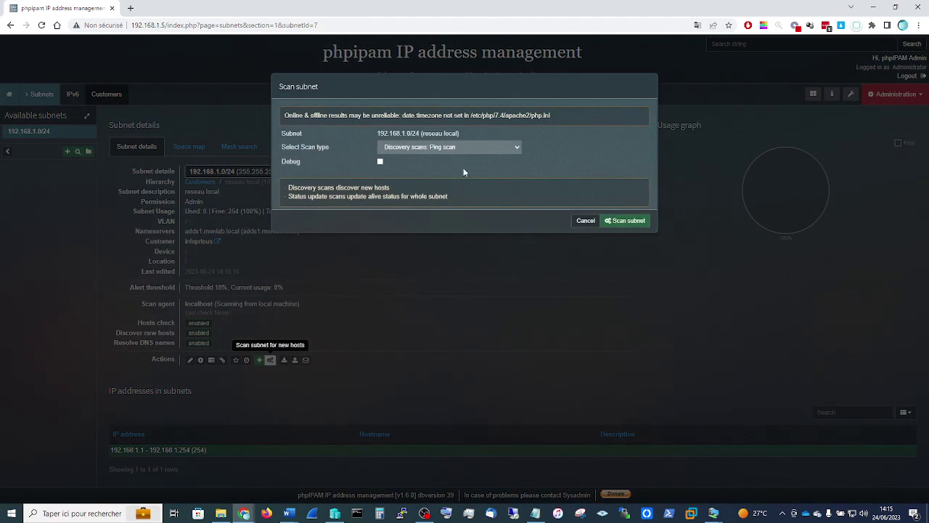
{"action": "left_click", "coordinate": [516, 147]}
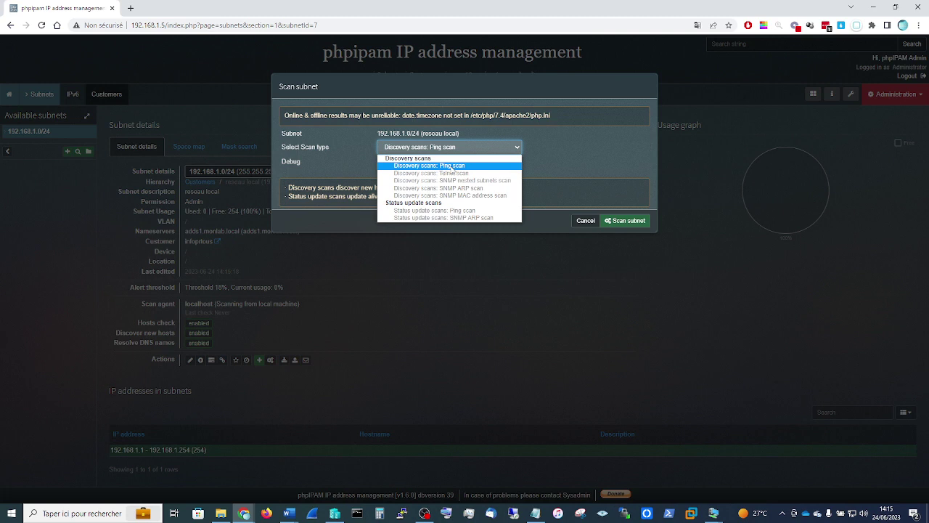
{"action": "left_click", "coordinate": [451, 166]}
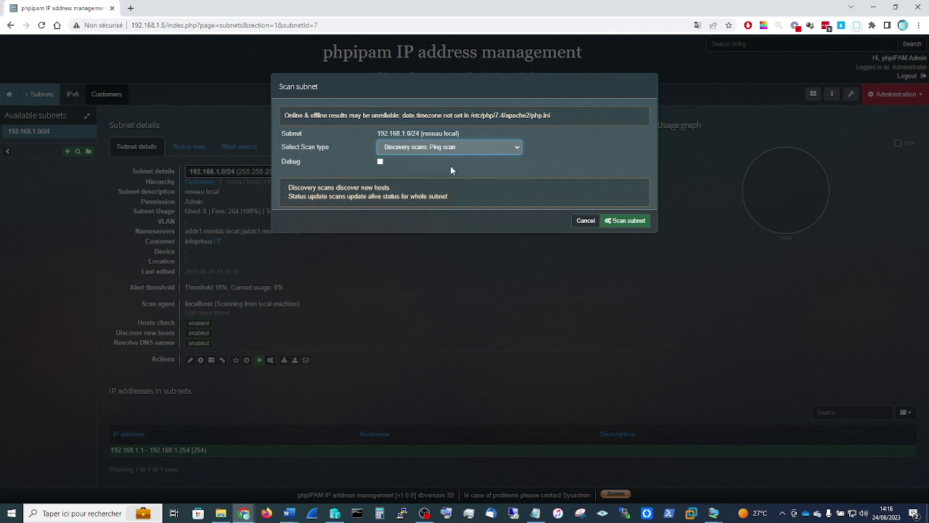
{"action": "left_click", "coordinate": [625, 220]}
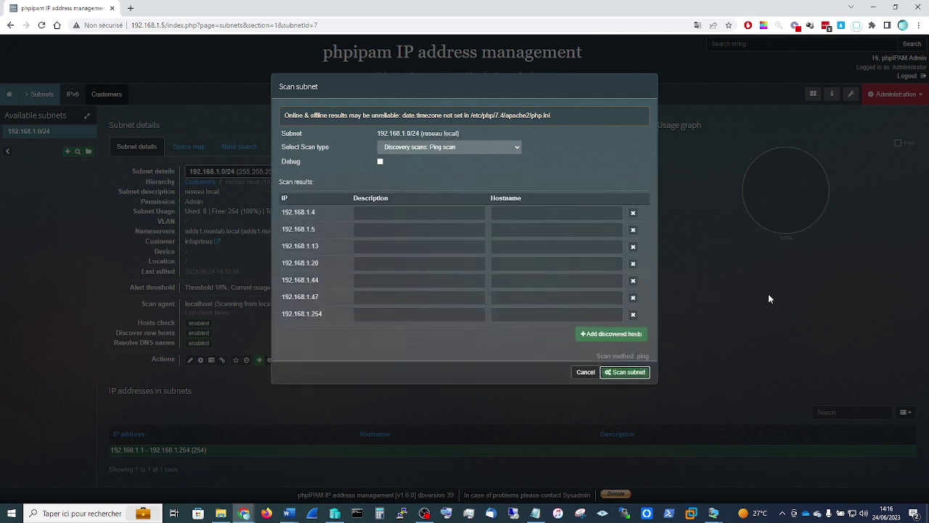
{"action": "left_click", "coordinate": [629, 334]}
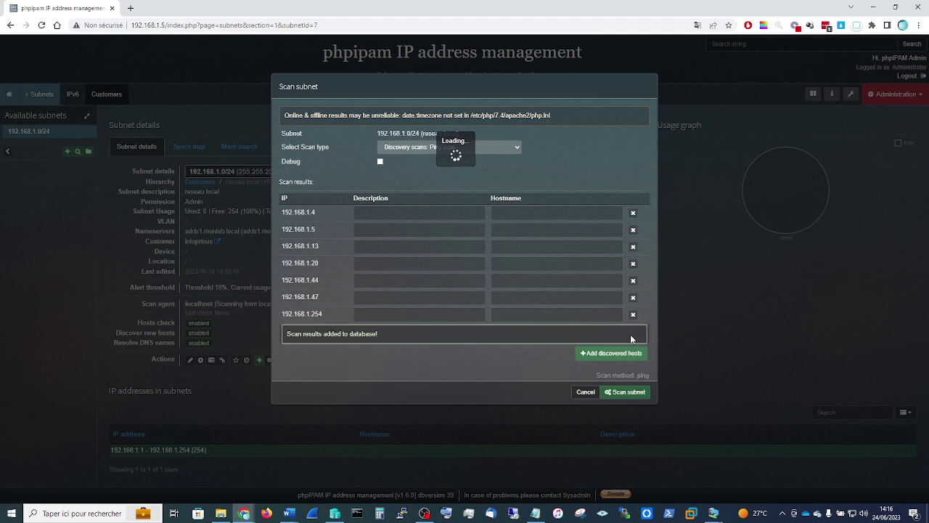
{"action": "left_click", "coordinate": [585, 393]}
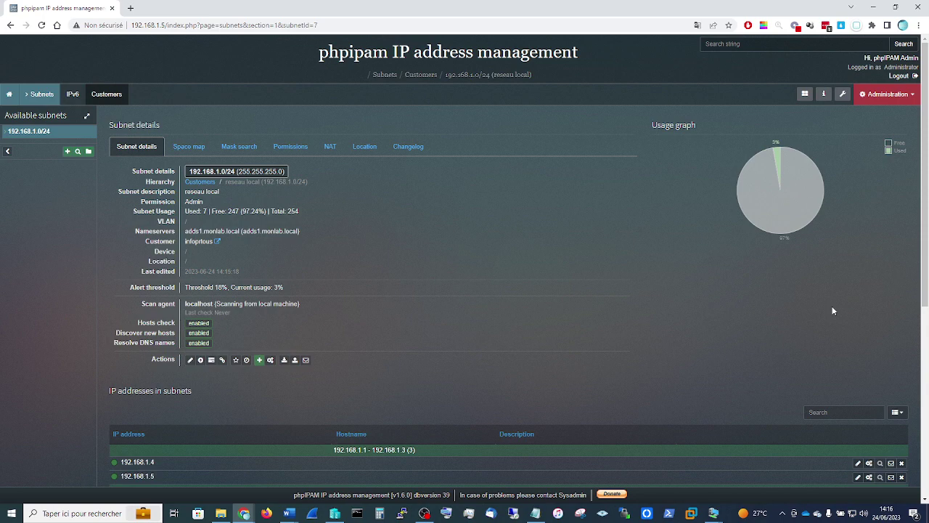
{"action": "scroll", "coordinate": [833, 311], "scroll_direction": "down", "scroll_amount": 2}
{"action": "scroll", "coordinate": [830, 310], "scroll_direction": "up", "scroll_amount": 2}
{"action": "scroll", "coordinate": [692, 366], "scroll_direction": "down", "scroll_amount": 2}
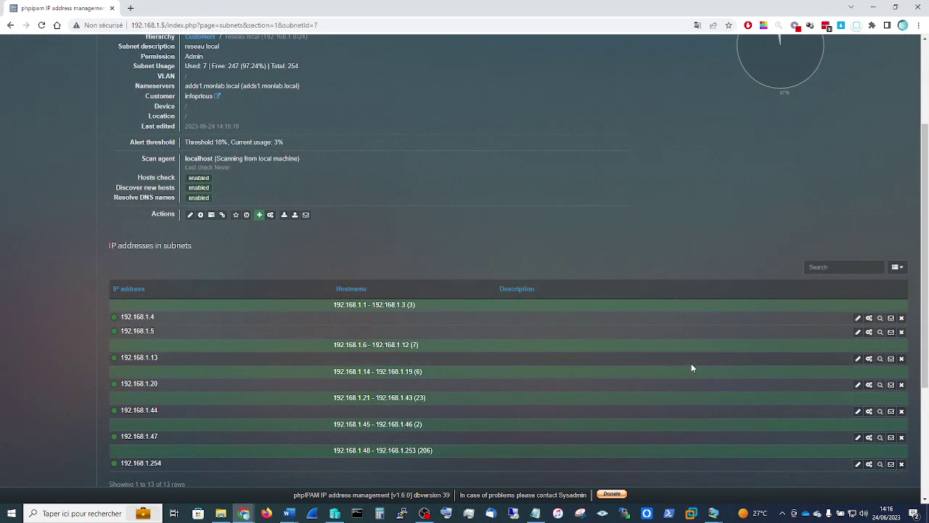
{"action": "scroll", "coordinate": [692, 367], "scroll_direction": "down", "scroll_amount": 2}
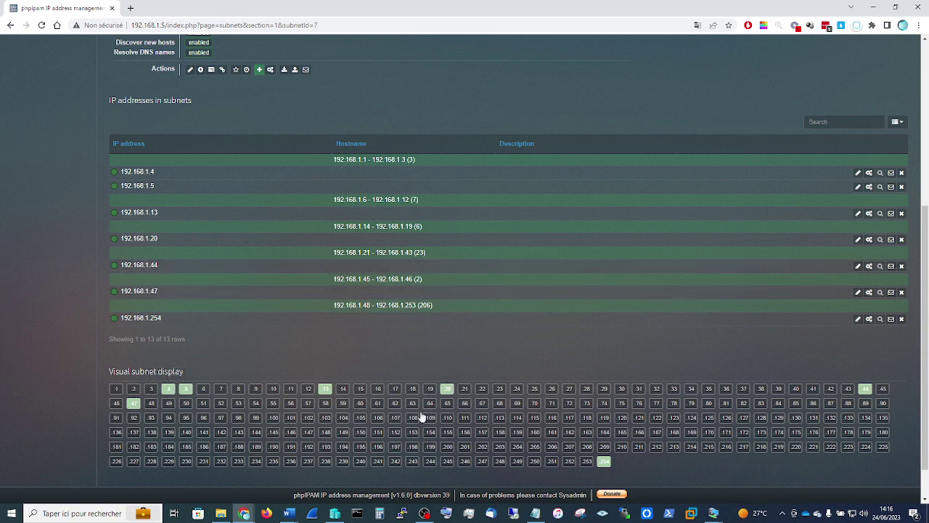
{"action": "left_click", "coordinate": [325, 391]}
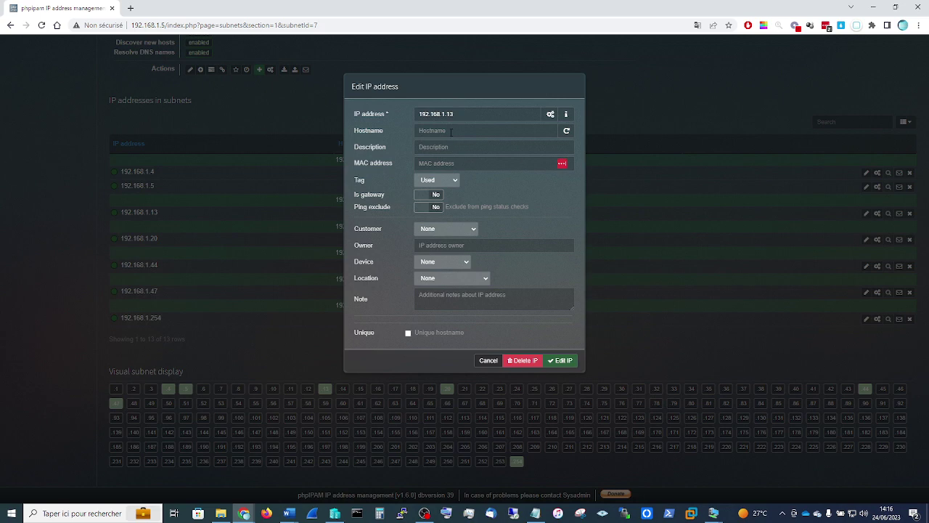
{"action": "left_click", "coordinate": [450, 132]}
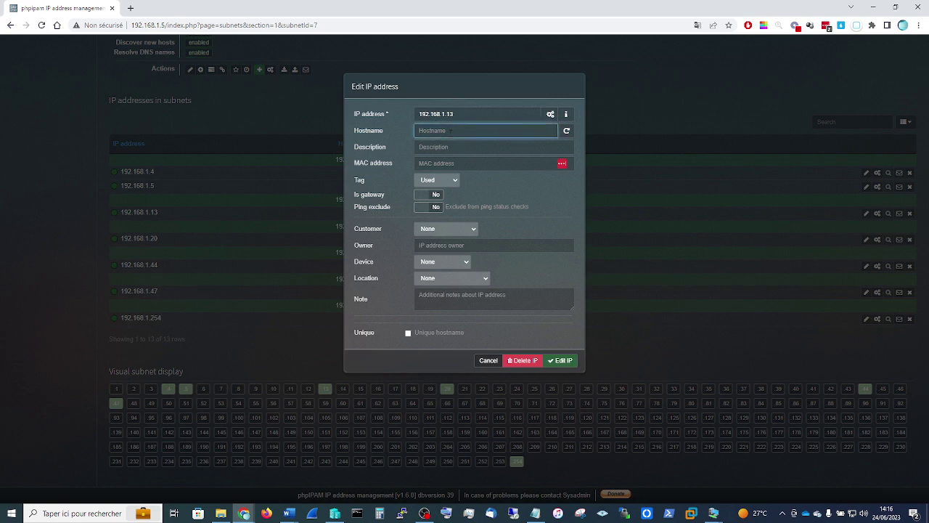
{"action": "type", "text": "bo"}
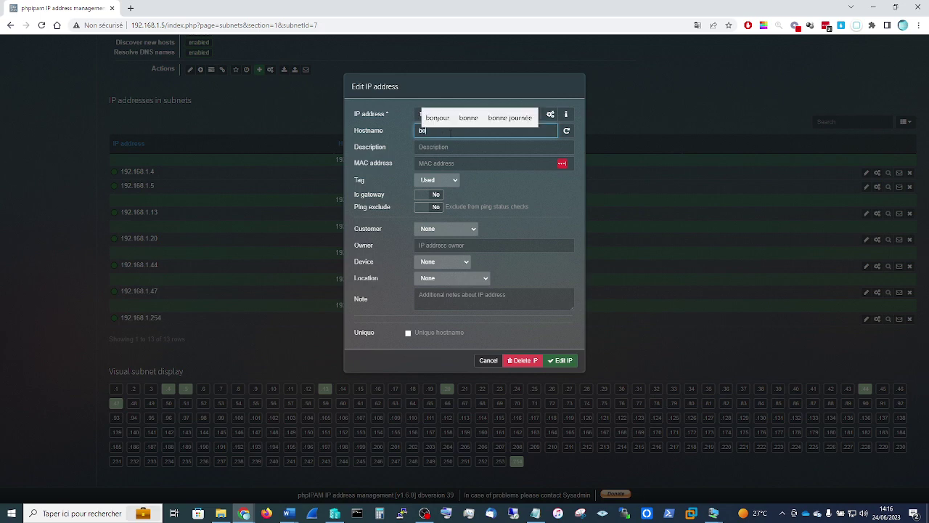
{"action": "type", "text": "x"}
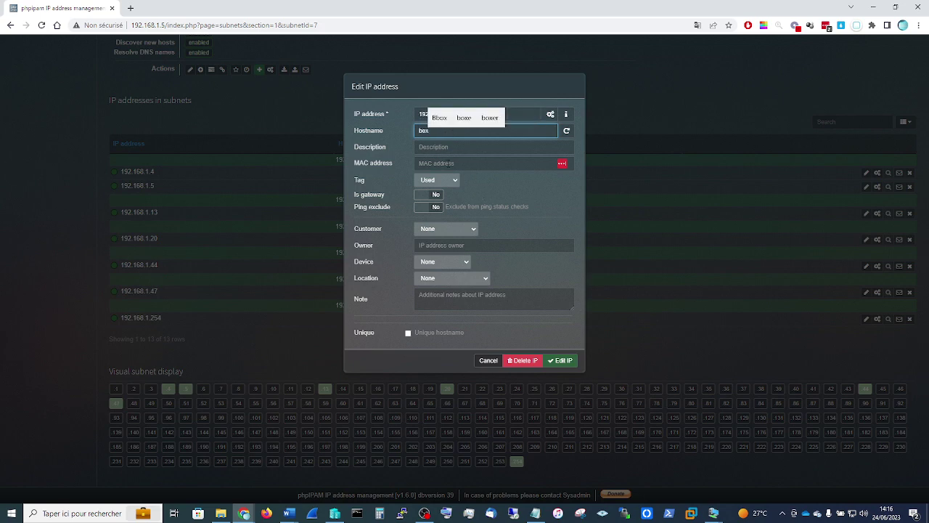
{"action": "left_click", "coordinate": [468, 165]}
{"action": "left_click", "coordinate": [579, 245]}
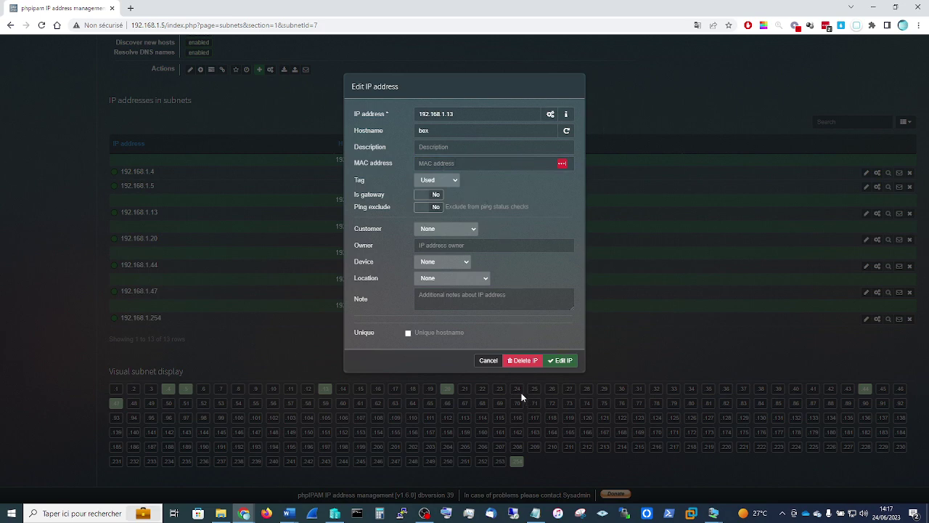
{"action": "left_click", "coordinate": [488, 361]}
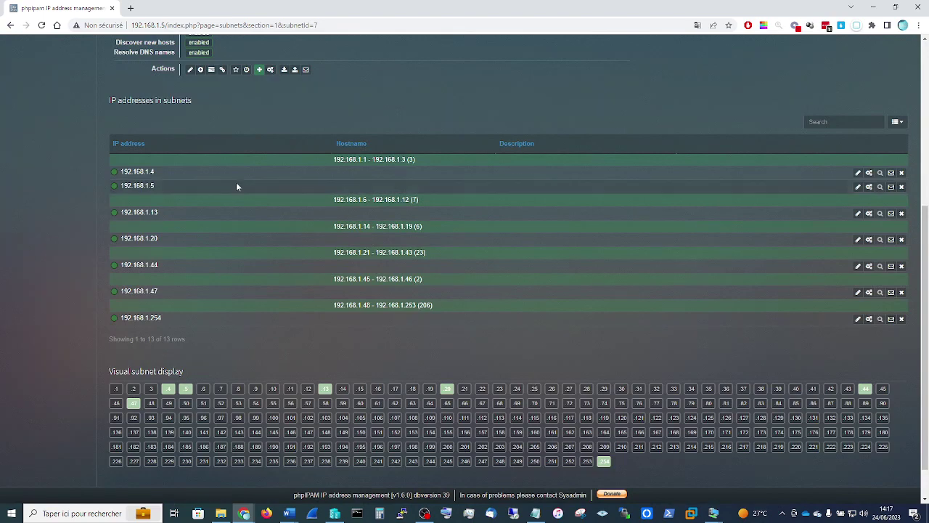
{"action": "scroll", "coordinate": [213, 222], "scroll_direction": "up", "scroll_amount": 2}
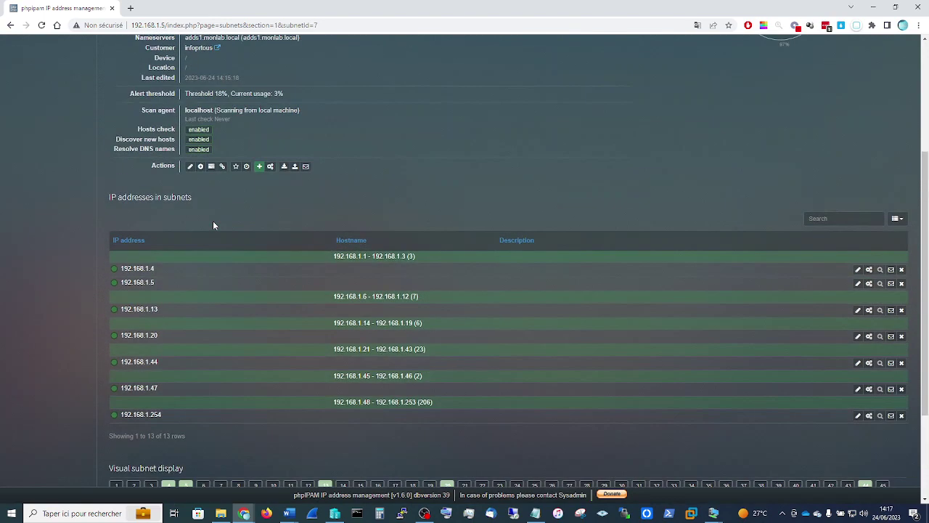
{"action": "scroll", "coordinate": [213, 221], "scroll_direction": "down", "scroll_amount": 1}
{"action": "scroll", "coordinate": [294, 257], "scroll_direction": "up", "scroll_amount": 3}
{"action": "scroll", "coordinate": [473, 276], "scroll_direction": "down", "scroll_amount": 2}
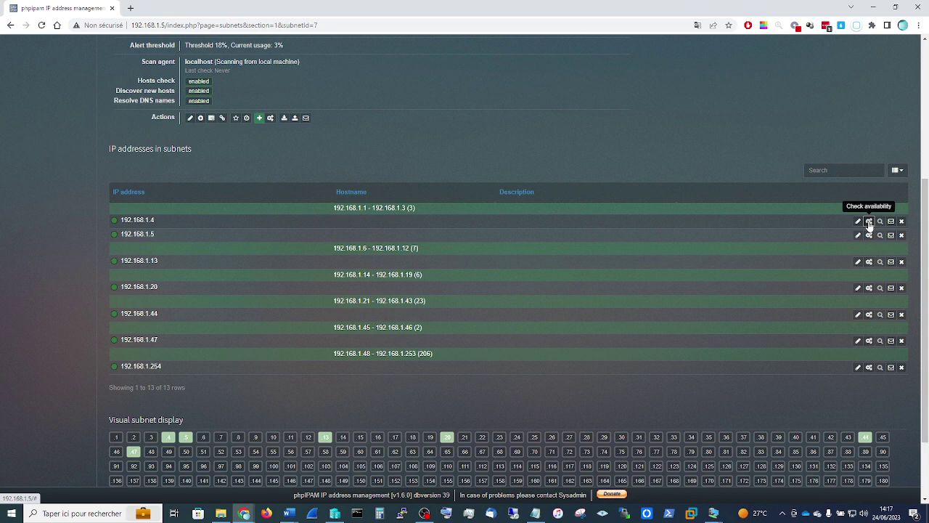
{"action": "left_click", "coordinate": [868, 222]}
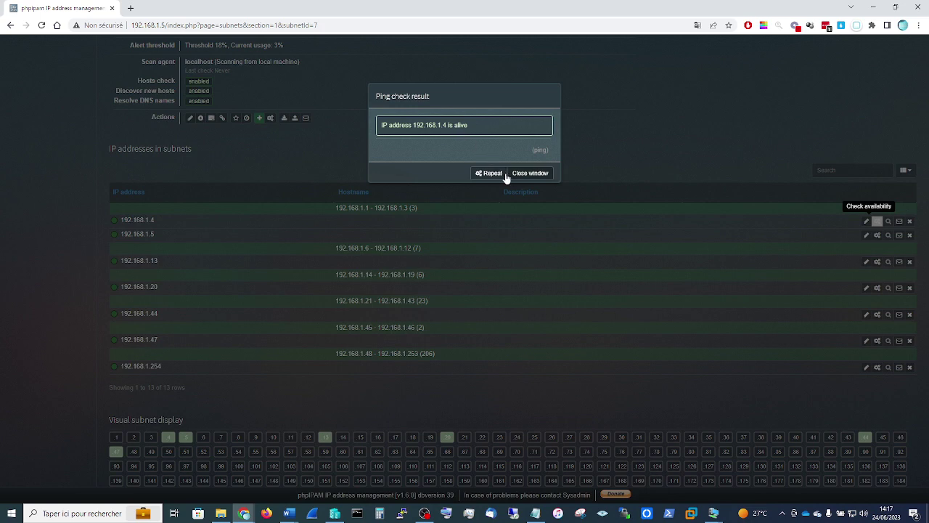
{"action": "left_click", "coordinate": [530, 174]}
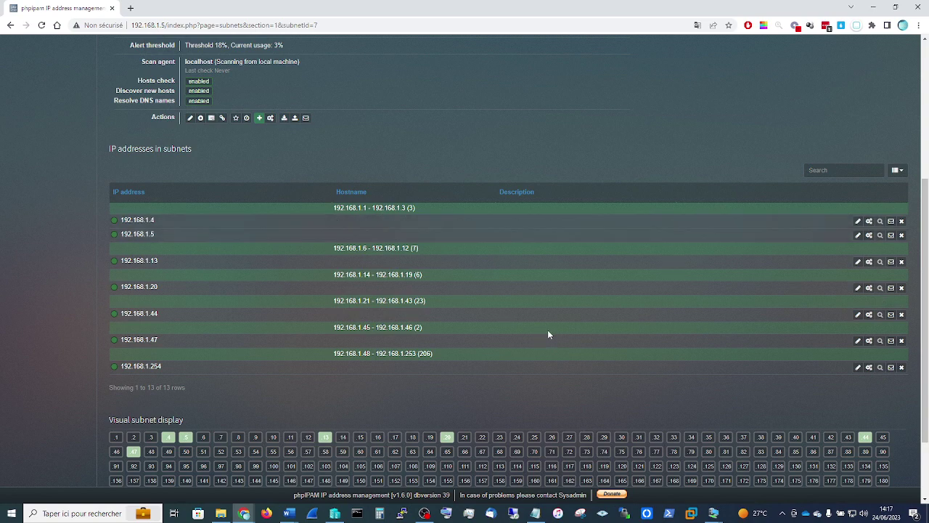
{"action": "scroll", "coordinate": [548, 334], "scroll_direction": "down", "scroll_amount": 3}
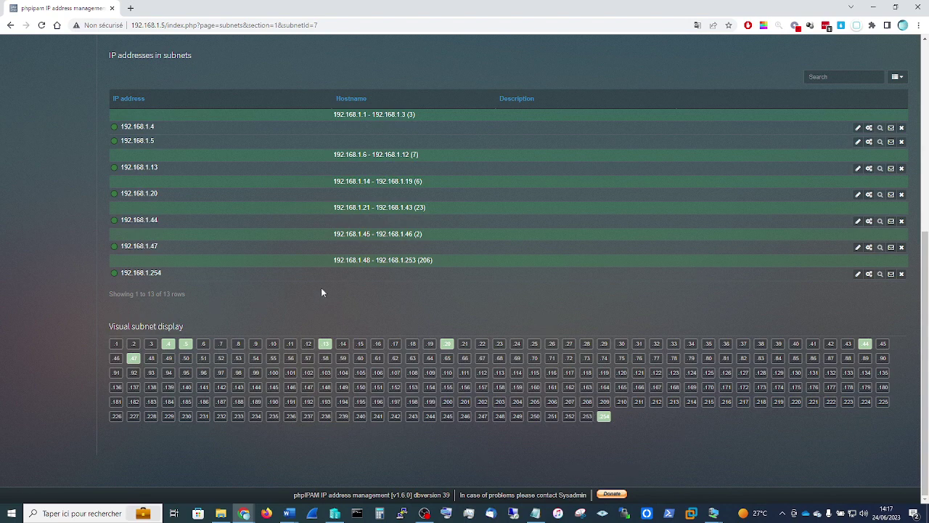
{"action": "scroll", "coordinate": [348, 284], "scroll_direction": "up", "scroll_amount": 3}
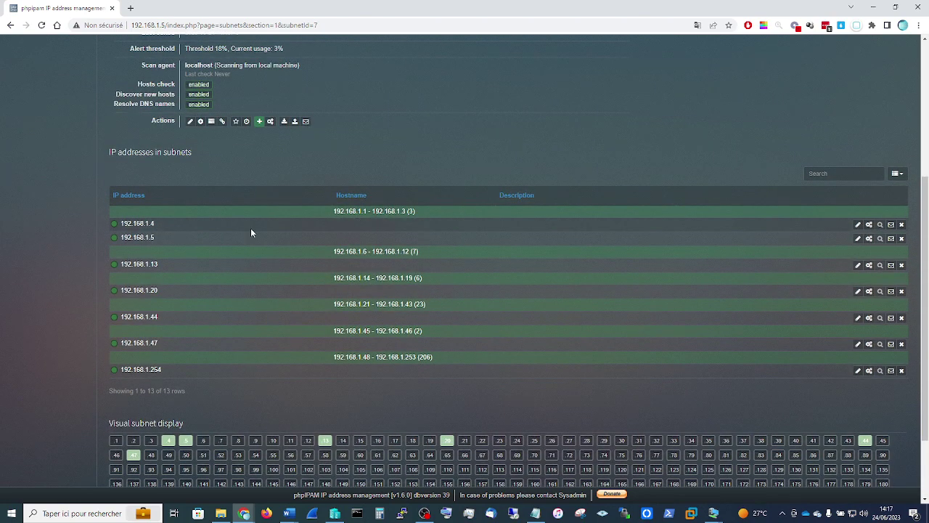
Step: Open the edit form for 192.168.1.4 from its address details page
{"action": "left_click", "coordinate": [134, 224]}
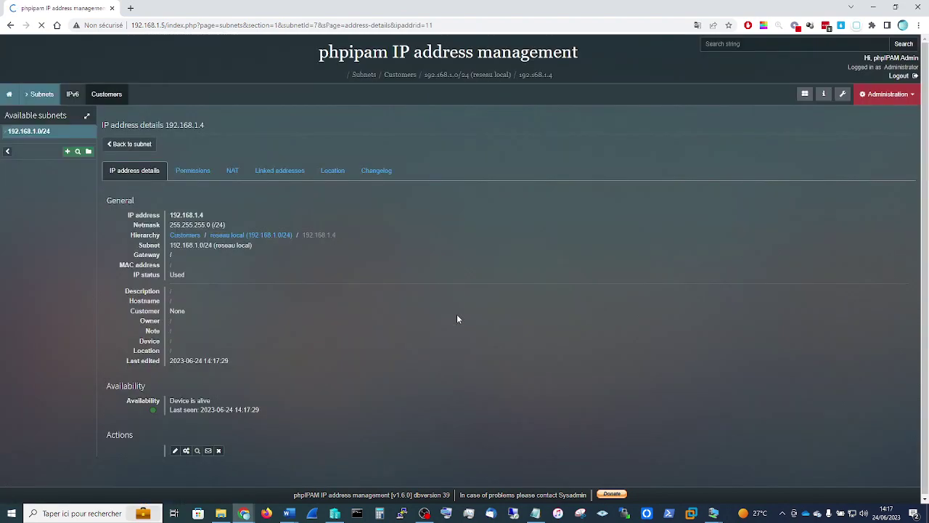
{"action": "left_click", "coordinate": [175, 451]}
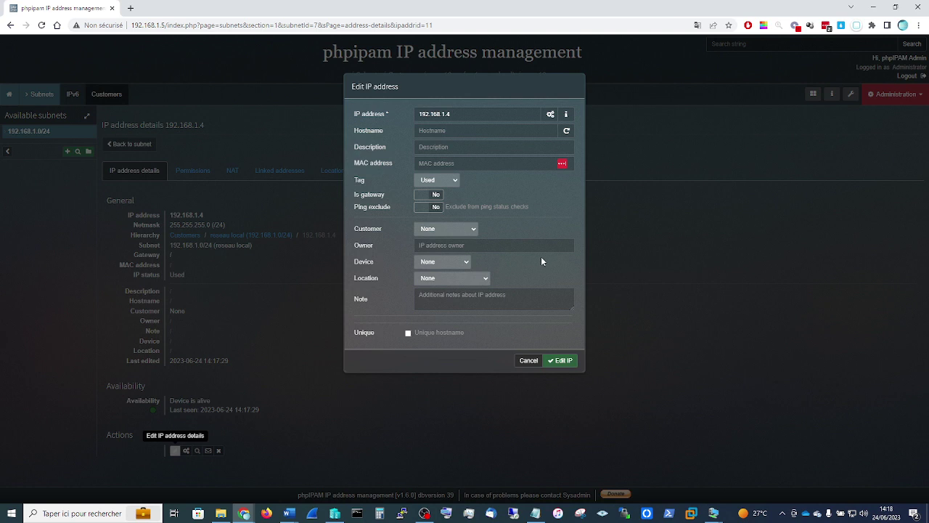
Step: Try resolving the hostname of 192.168.1.4, then cancel the edit form unchanged
{"action": "left_click", "coordinate": [433, 131]}
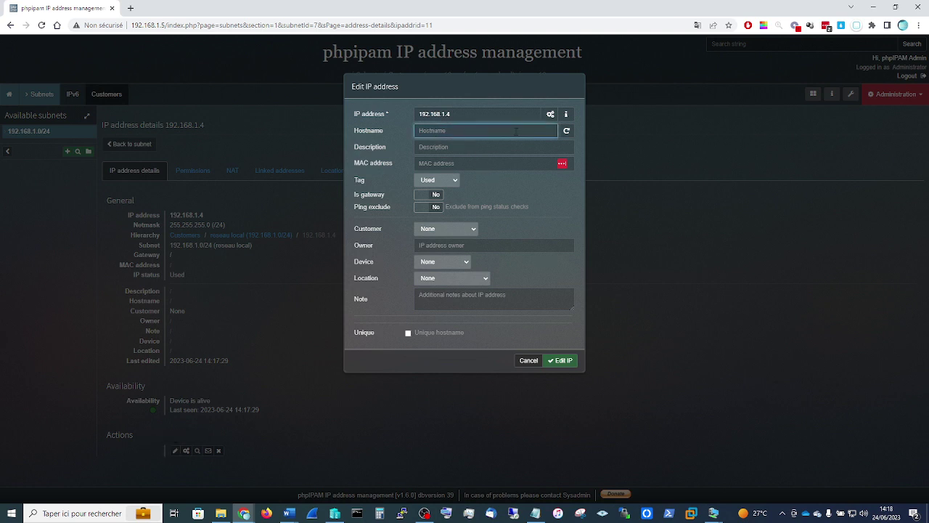
{"action": "left_click", "coordinate": [567, 133]}
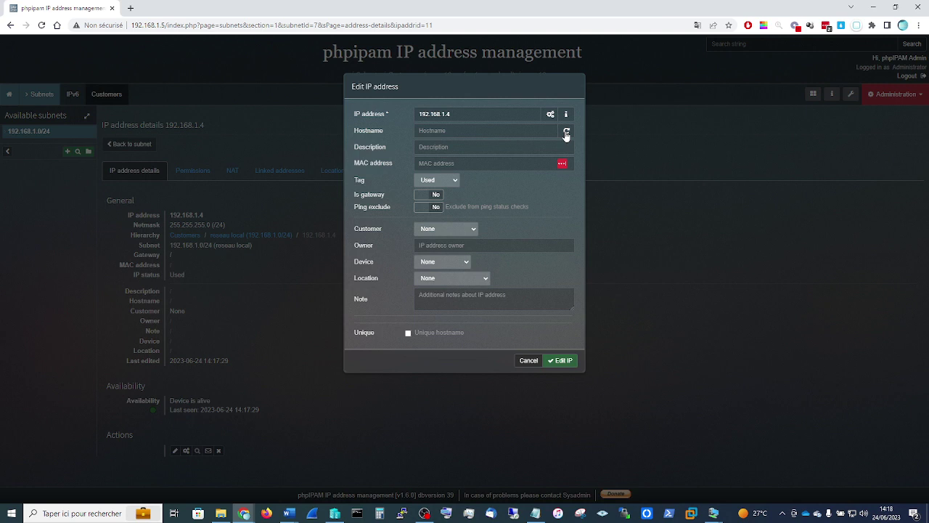
{"action": "left_click", "coordinate": [436, 132]}
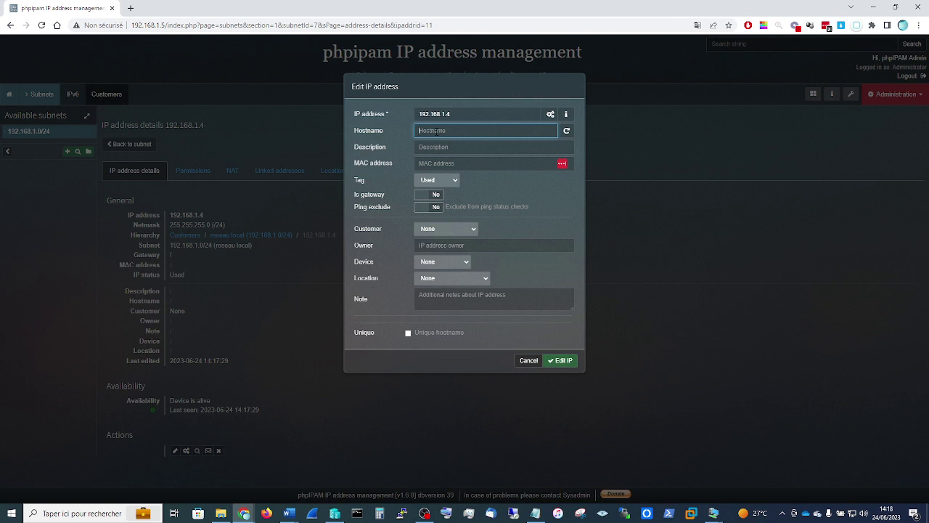
{"action": "left_click", "coordinate": [529, 360]}
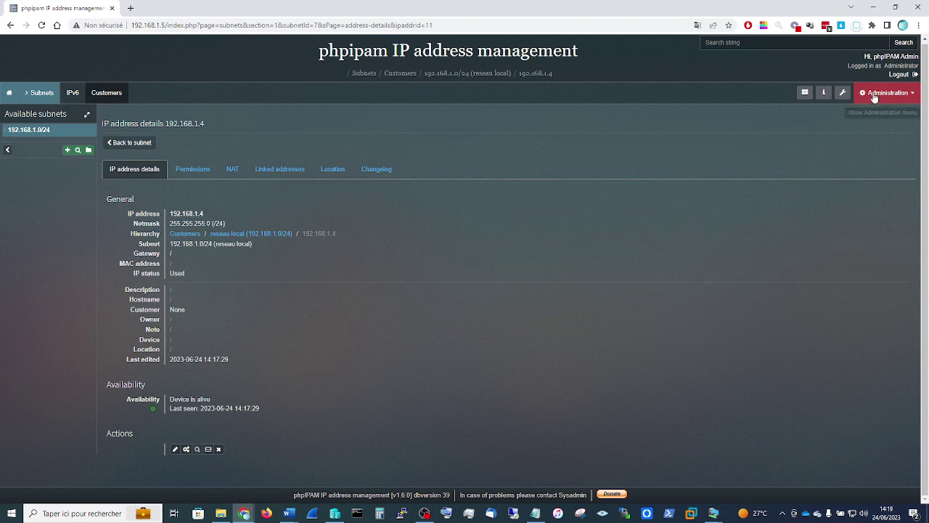
Step: Open and dismiss the search options, then switch away from the browser
{"action": "left_click", "coordinate": [755, 42]}
{"action": "left_click", "coordinate": [693, 291]}
{"action": "key", "text": "alt+Tab"}
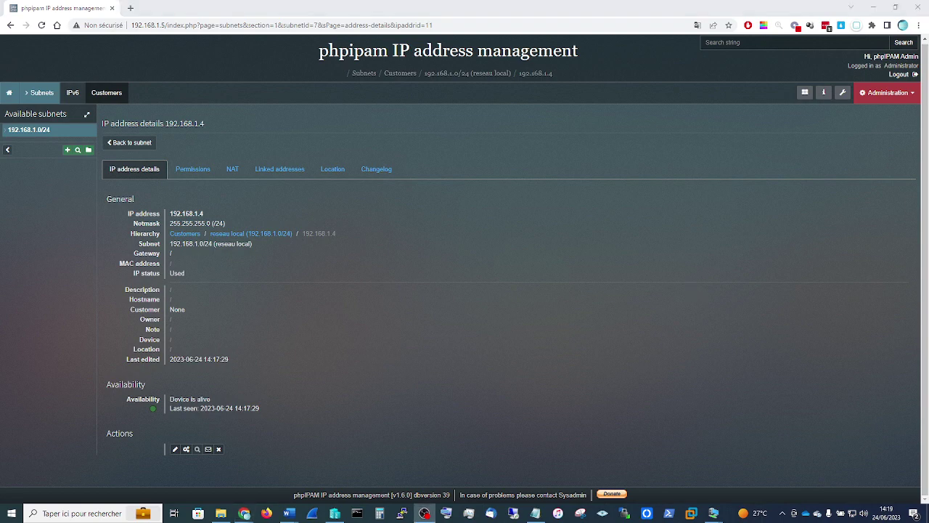